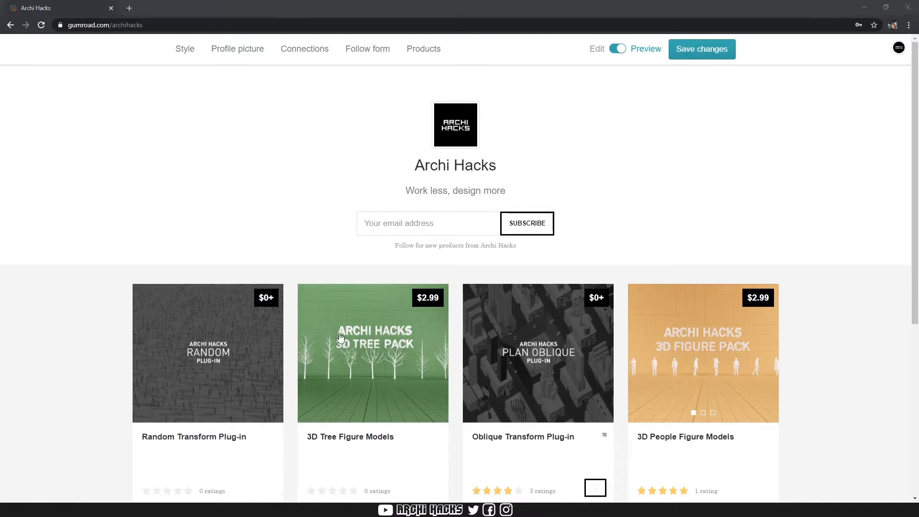
# Review the Random Transform Plug-in product page, including its RandomMove and RandomRotate descriptions and installation instructions
pyautogui.click(154, 325)
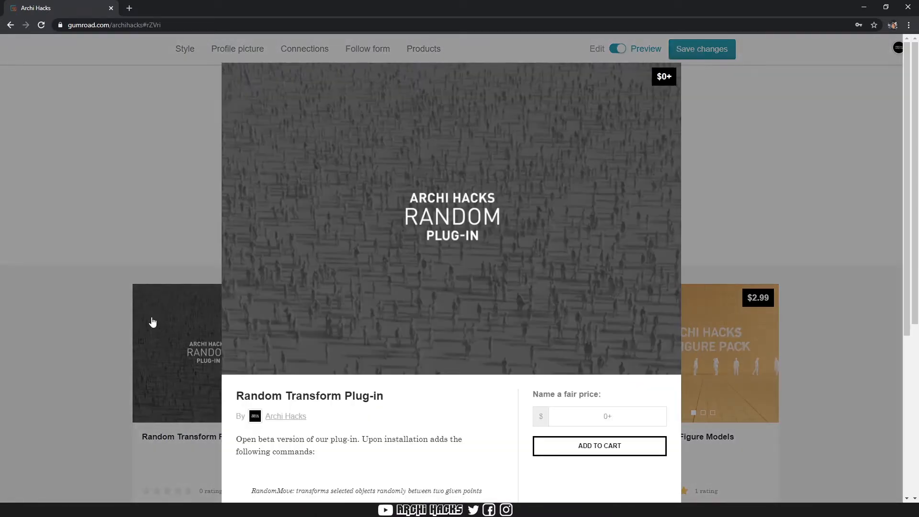
pyautogui.scroll(-7, 394, 311)
pyautogui.scroll(-1, 360, 216)
pyautogui.scroll(1, 363, 133)
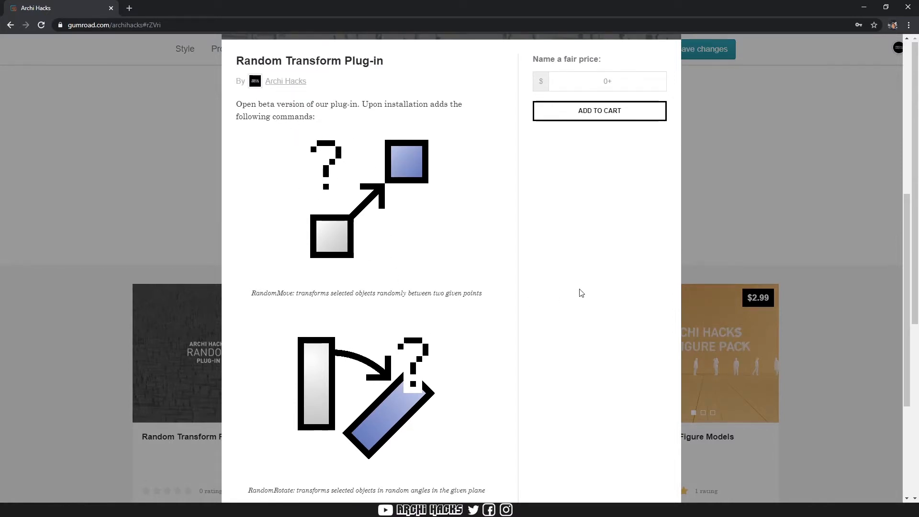
pyautogui.scroll(-1, 581, 293)
pyautogui.scroll(-1, 430, 273)
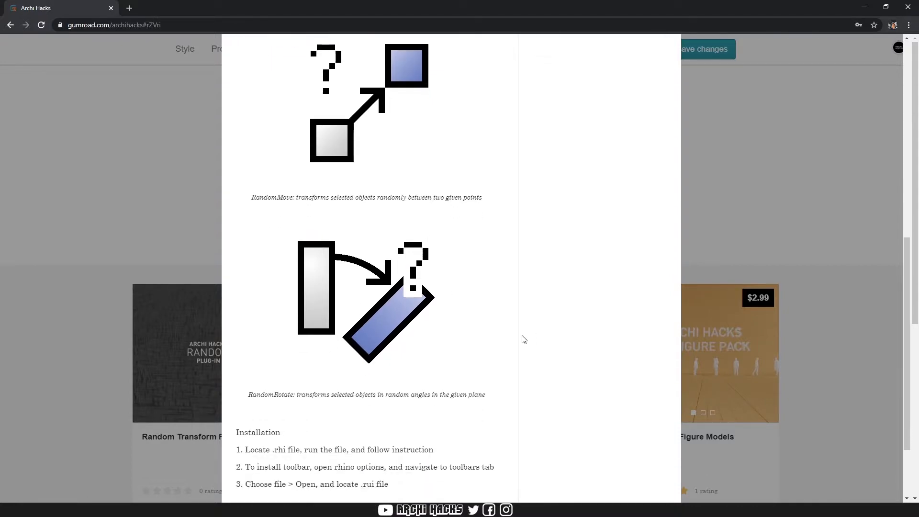
pyautogui.click(78, 369)
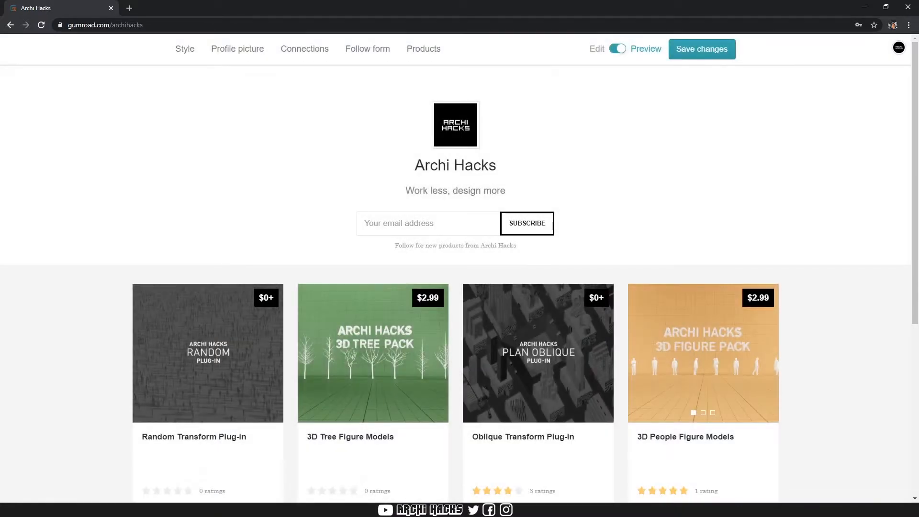
# Switch to File Explorer and install Archi Hacks Random Transform.rhi for Just Me with the Rhino Package Installer
pyautogui.hotkey('alt', 'Tab')
pyautogui.click(182, 153)
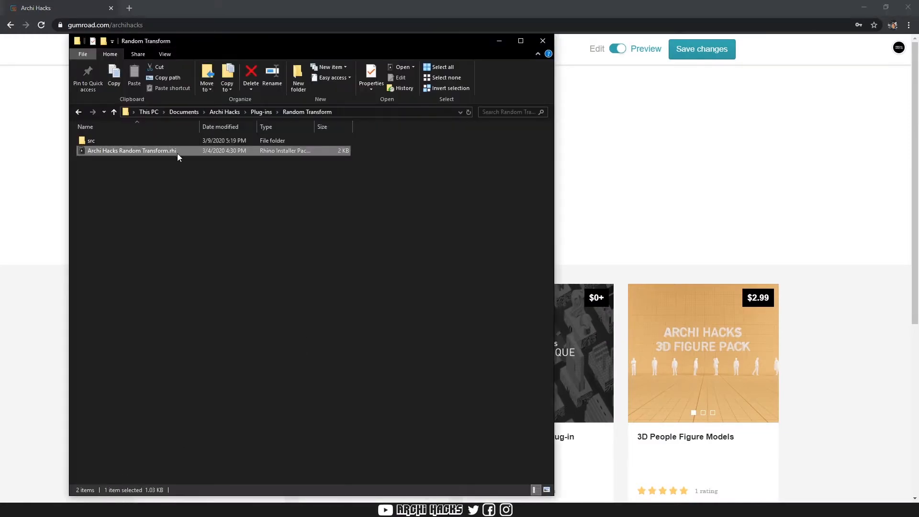
pyautogui.doubleClick(162, 151)
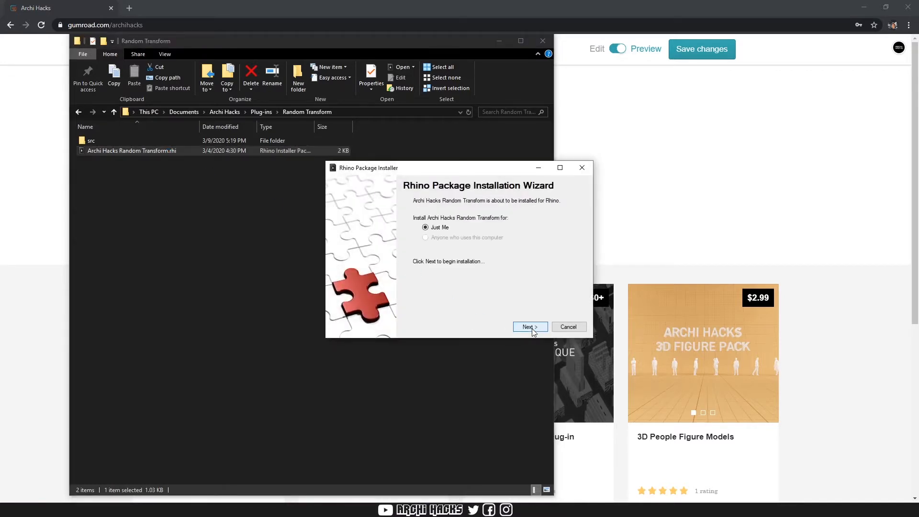
pyautogui.click(530, 327)
pyautogui.click(530, 327)
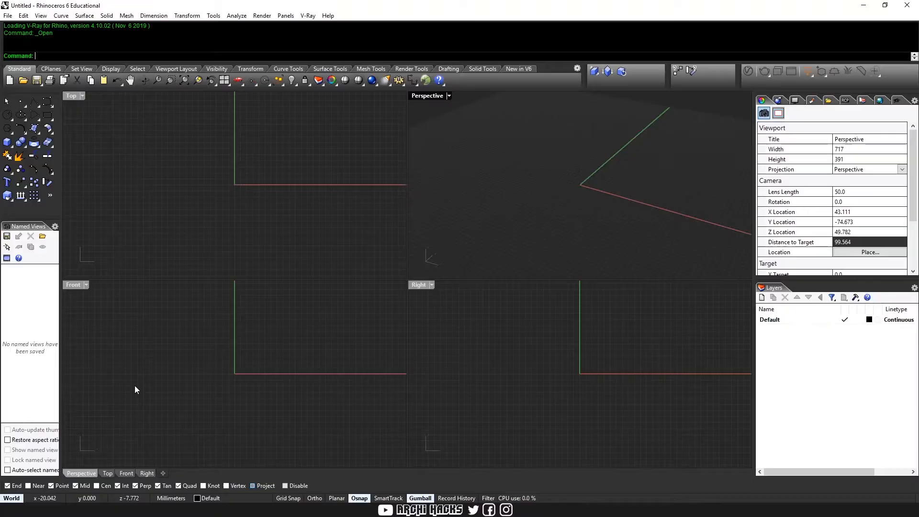
# Close the open Rhinoceros 6 session and start the program again
pyautogui.click(280, 197)
pyautogui.write('Rend')
pyautogui.press('Escape')
pyautogui.click(907, 6)
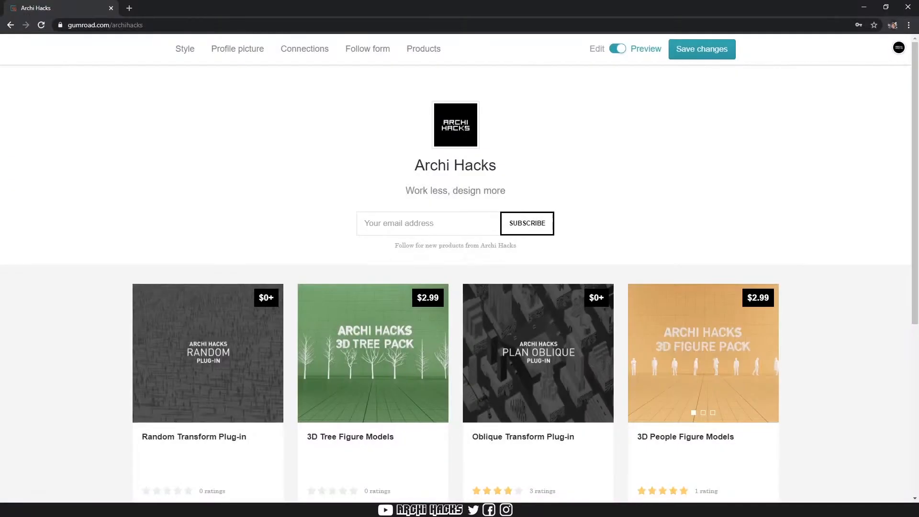
pyautogui.press('super')
pyautogui.click(274, 118)
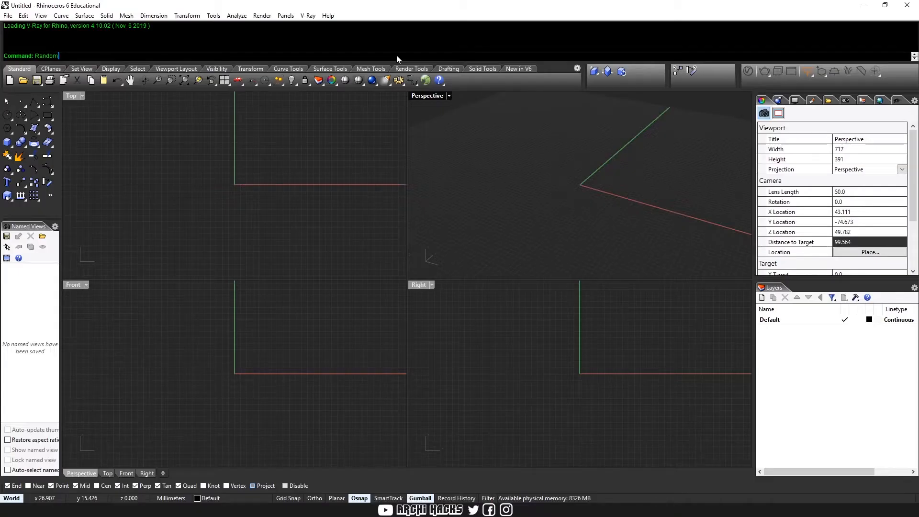
# Open the Python editor with EditPythonScript to load the Python plug-in commands, and close the editor
pyautogui.hotkey('ctrl', 'a')
pyautogui.press('Delete')
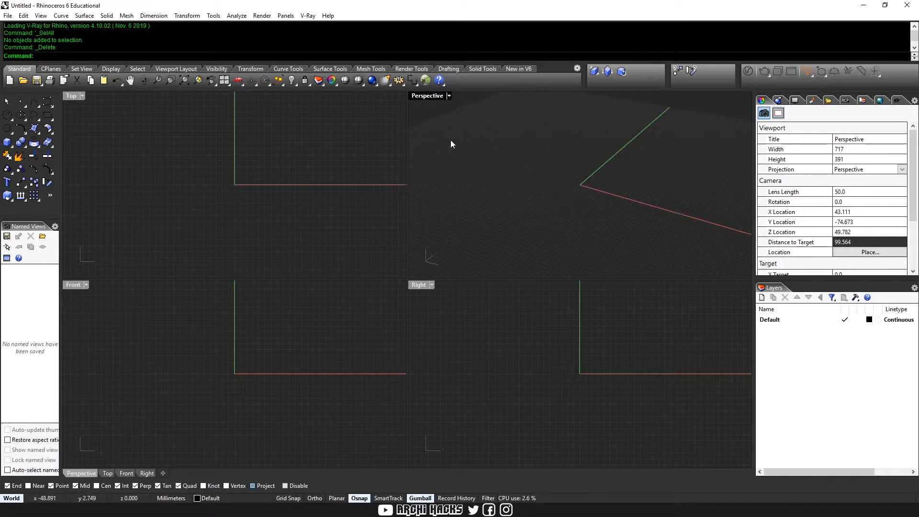
pyautogui.press('Return')
pyautogui.write('E')
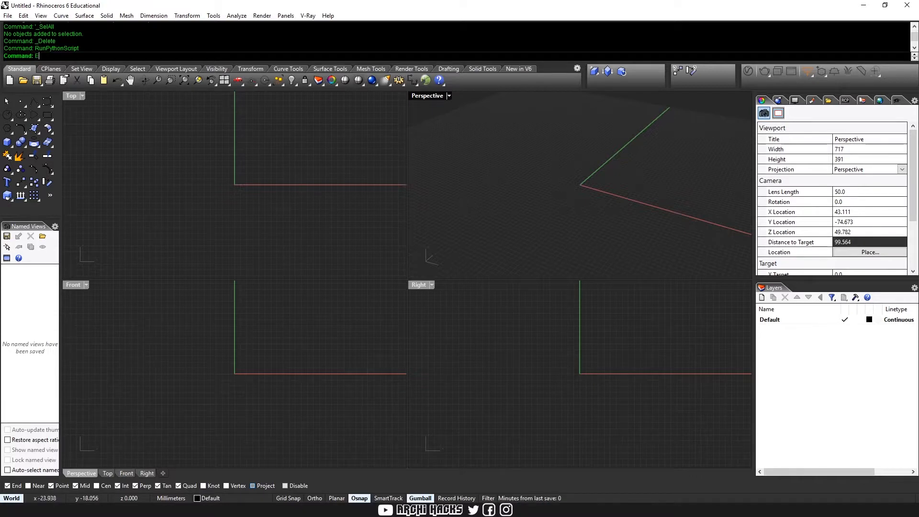
pyautogui.write('ditPythonScript')
pyautogui.press('Return')
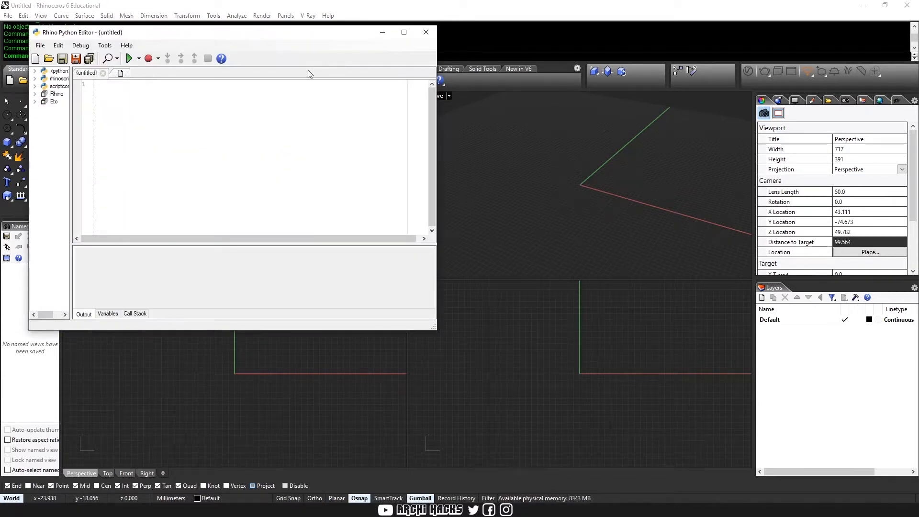
pyautogui.click(426, 32)
# Look through the command suggestions for the plug-in's Random commands, and cancel without running one
pyautogui.write('RandomRotate')
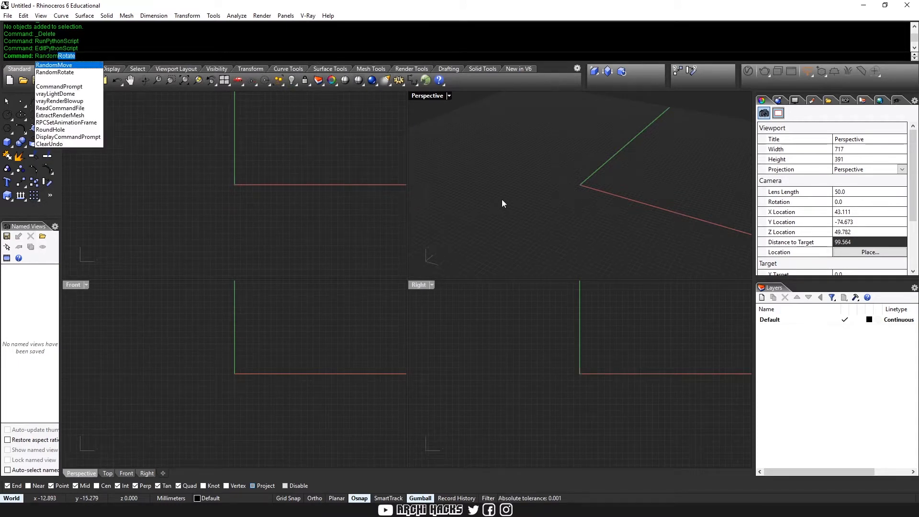
pyautogui.press('Up')
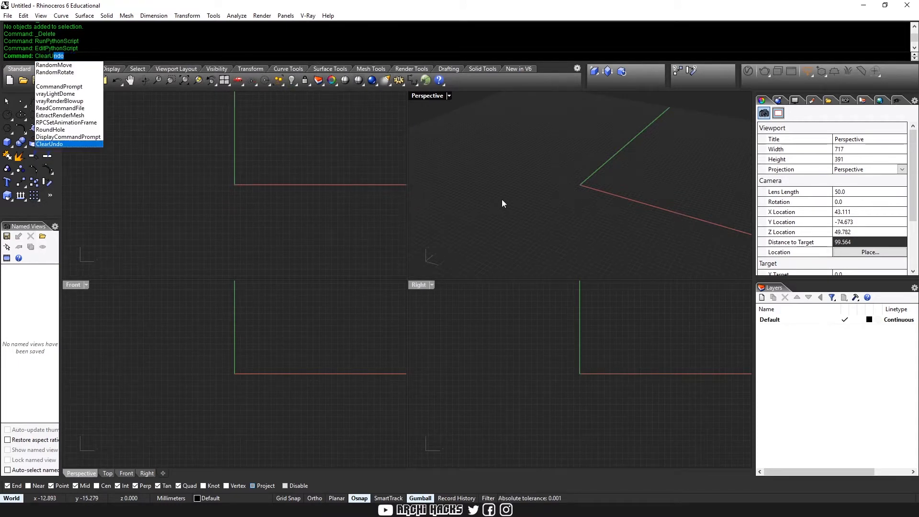
pyautogui.press('Escape')
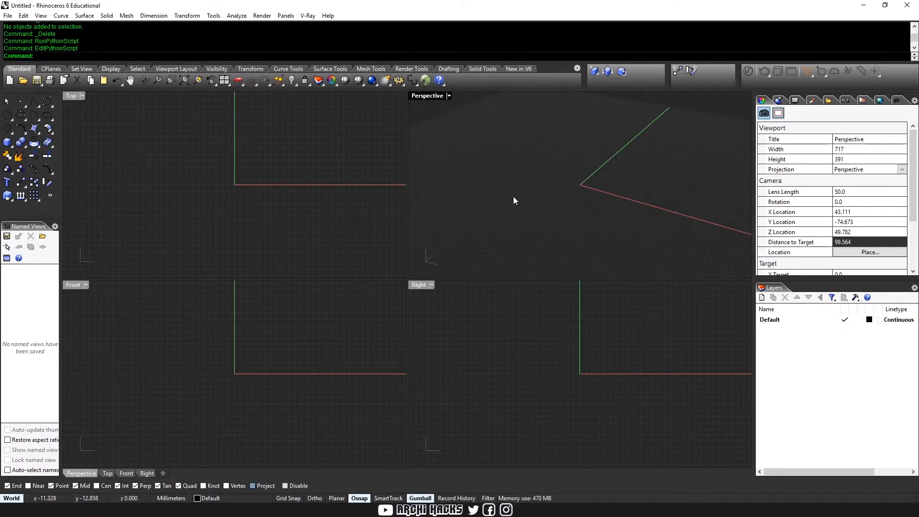
pyautogui.click(498, 294)
pyautogui.click(479, 240)
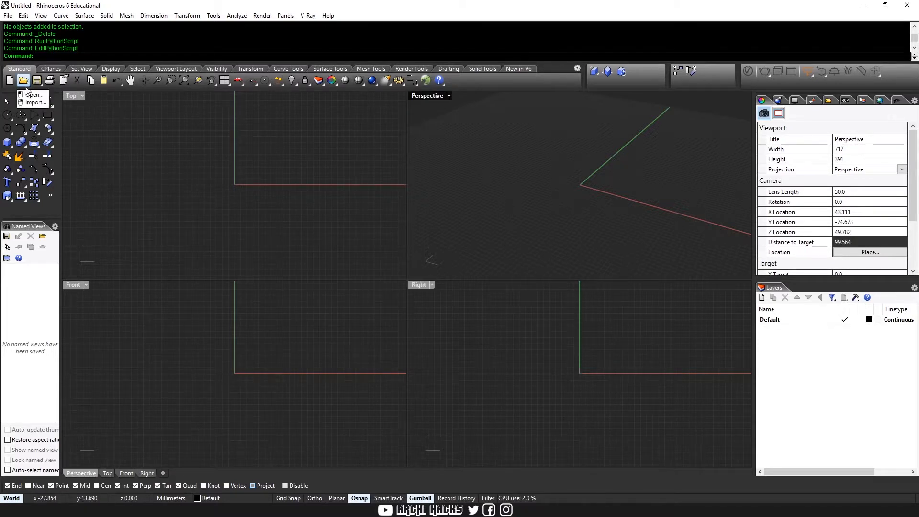
# Maximize the Top viewport and create a 1 x 1 x 1 mm box with its first corner at the origin
pyautogui.click(203, 204)
pyautogui.hotkey('ctrl', 'm')
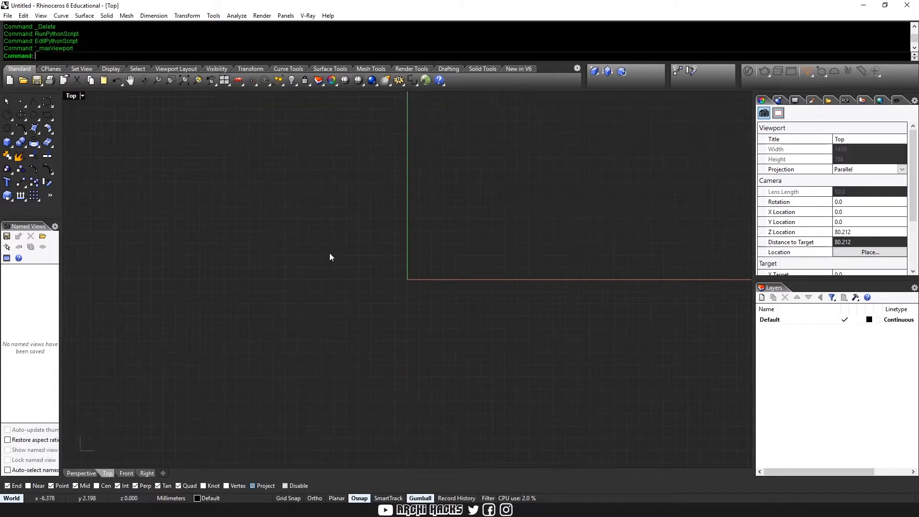
pyautogui.write('box')
pyautogui.press('Return')
pyautogui.write('1')
pyautogui.press('Return')
pyautogui.press('BackSpace')
pyautogui.write('0')
pyautogui.press('Return')
pyautogui.write('1')
pyautogui.press('Return')
pyautogui.write('1')
pyautogui.press('Return')
pyautogui.write('1')
pyautogui.press('Return')
# Set the Top and Perspective viewports to the Modeling display mode and restore the four-viewport layout
pyautogui.moveTo(458, 232); pyautogui.dragTo(390, 313)
pyautogui.hotkey('ctrl', 'alt', 'm')
pyautogui.hotkey('ctrl', 'm')
pyautogui.scroll(4, 588, 200)
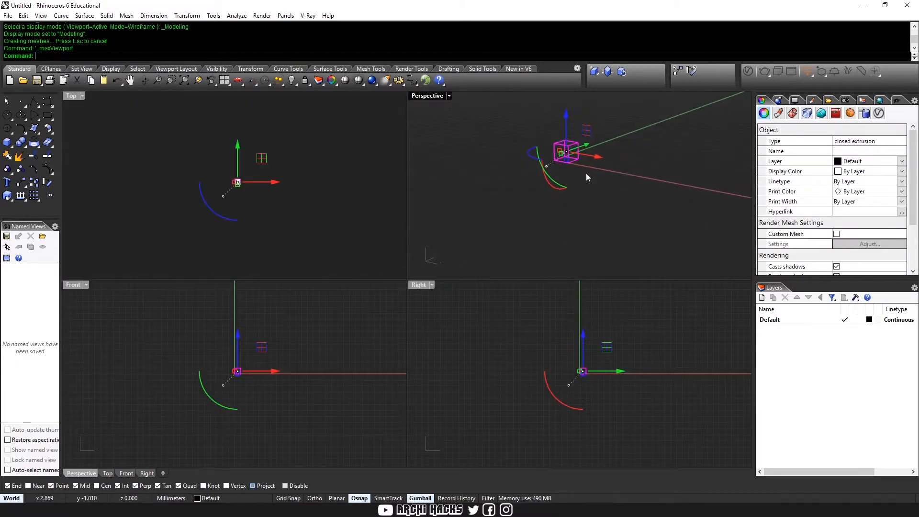
pyautogui.click(613, 199)
pyautogui.scroll(-4, 607, 178)
pyautogui.hotkey('ctrl', 'alt', 'm')
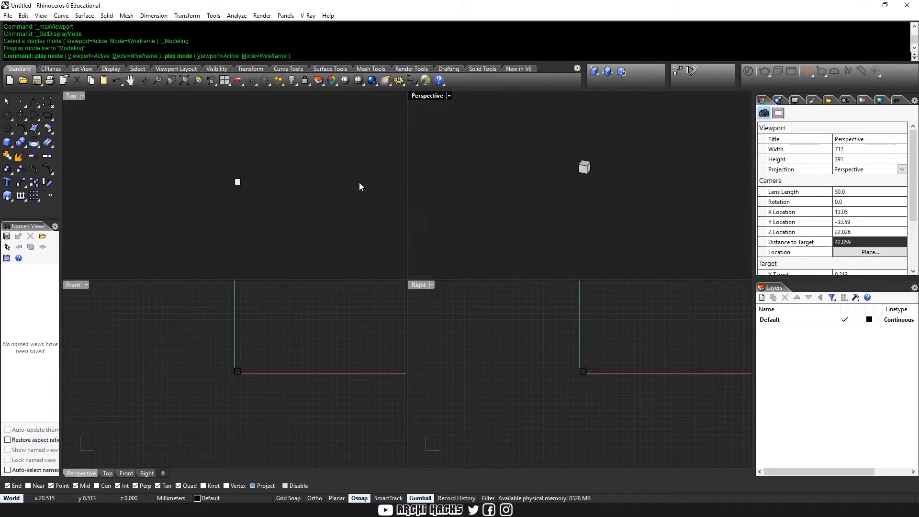
# Array the box in the maximized Top viewport as a 4 x 4 x 1 grid, spaced about 4.11 mm in X and 3.69 mm in Y
pyautogui.click(359, 182)
pyautogui.hotkey('ctrl', 'm')
pyautogui.moveTo(463, 212); pyautogui.dragTo(365, 305)
pyautogui.moveTo(504, 249); pyautogui.dragTo(398, 324, button='right')
pyautogui.write('Array')
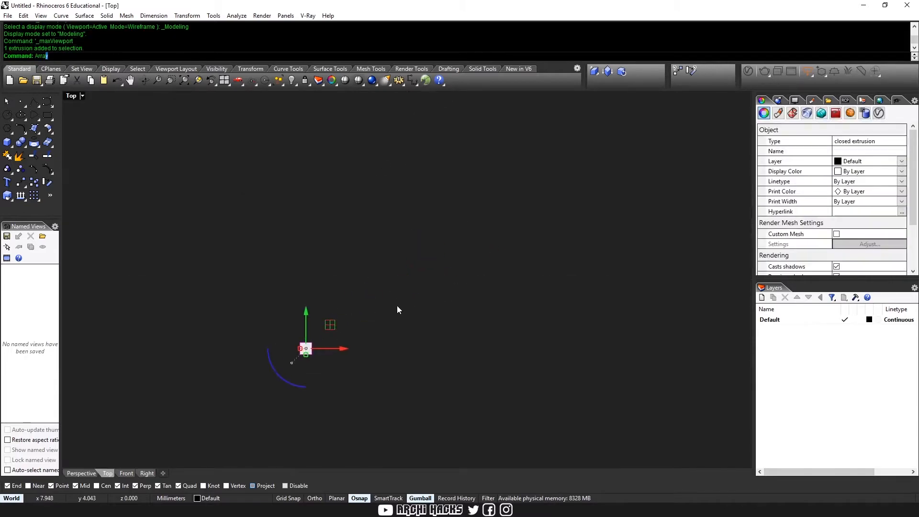
pyautogui.press('Return')
pyautogui.write('4')
pyautogui.press('Return')
pyautogui.write('4')
pyautogui.press('Return')
pyautogui.write('1')
pyautogui.press('Return')
pyautogui.click(312, 354)
pyautogui.click(360, 309)
pyautogui.press('Return')
# Apply RandomMove to all 16 boxes, from a point near the grid's lower-left box to a point beyond its lower-right box
pyautogui.moveTo(559, 154); pyautogui.dragTo(251, 374)
pyautogui.moveTo(536, 289); pyautogui.dragTo(510, 269, button='right')
pyautogui.write('RandomRotate')
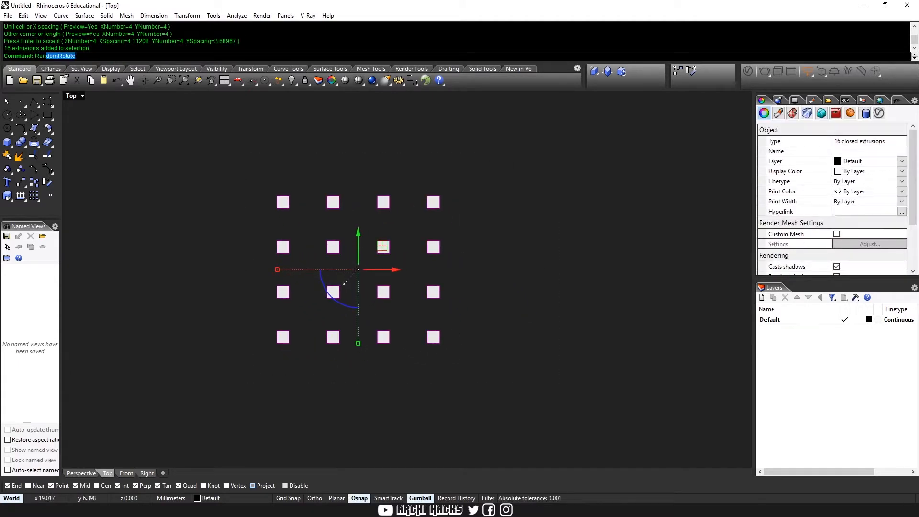
pyautogui.press('Down')
pyautogui.press('Down')
pyautogui.press('Up')
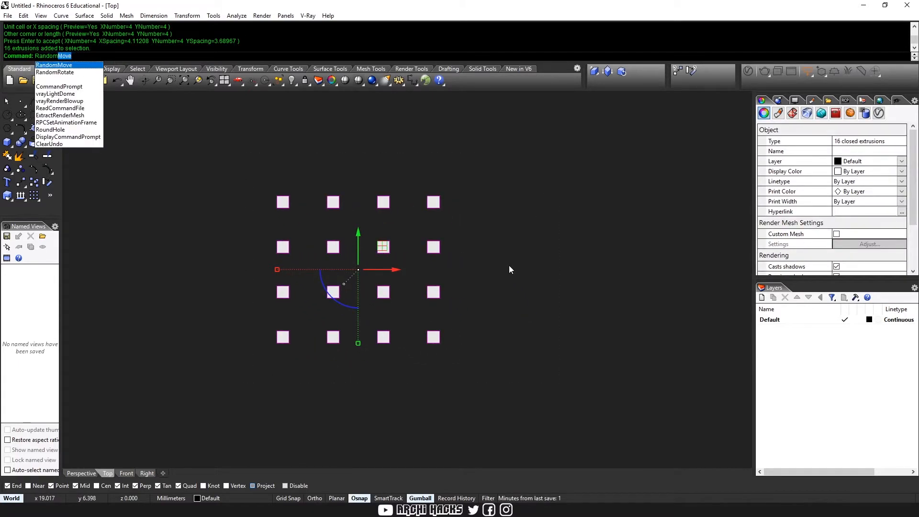
pyautogui.press('Return')
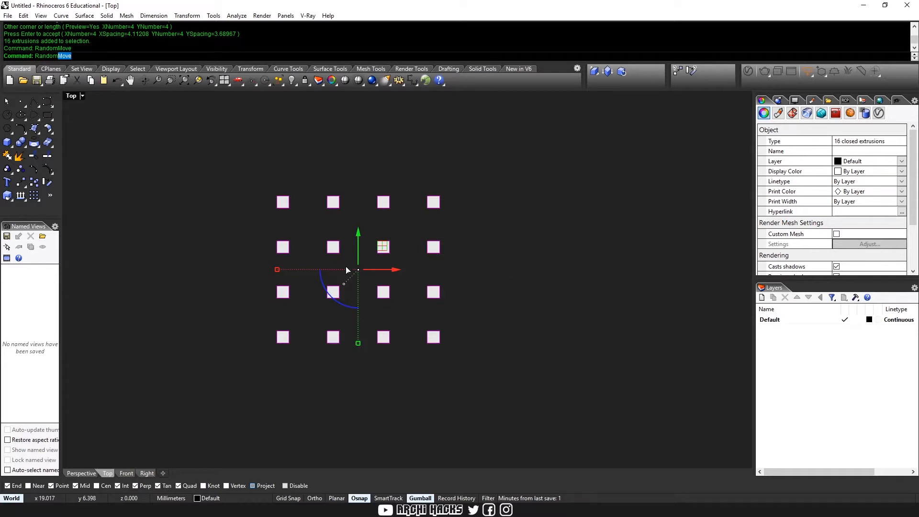
pyautogui.press('Return')
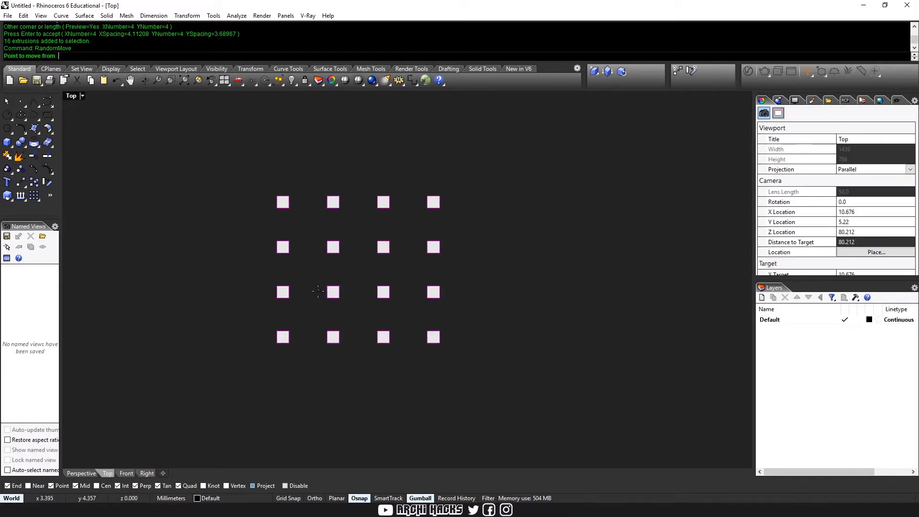
pyautogui.click(304, 316)
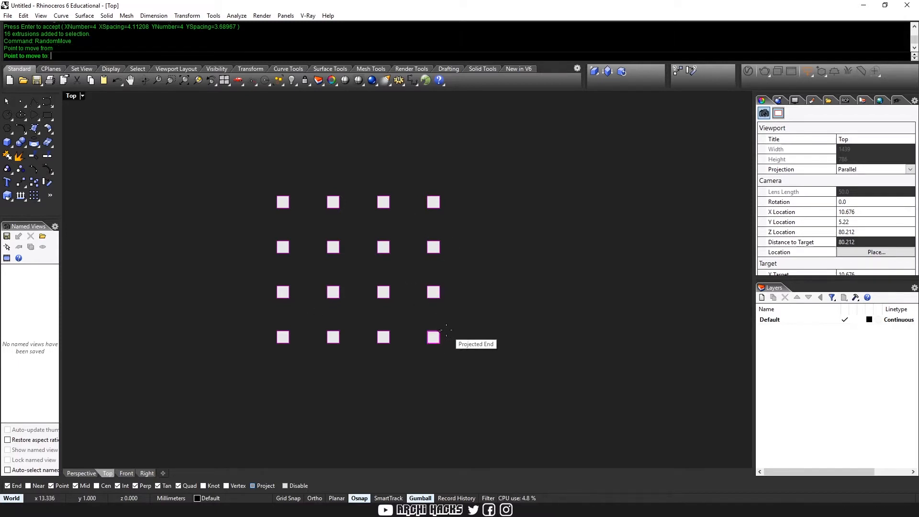
pyautogui.click(481, 331)
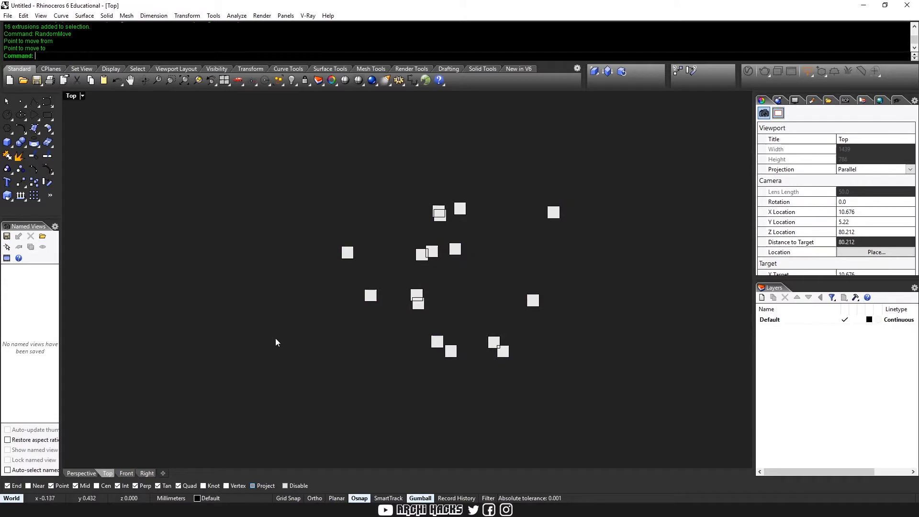
# Drag one box of the upper overlapping pair about 1.27 mm away, and undo both this drag and the random move
pyautogui.moveTo(275, 337); pyautogui.dragTo(507, 333)
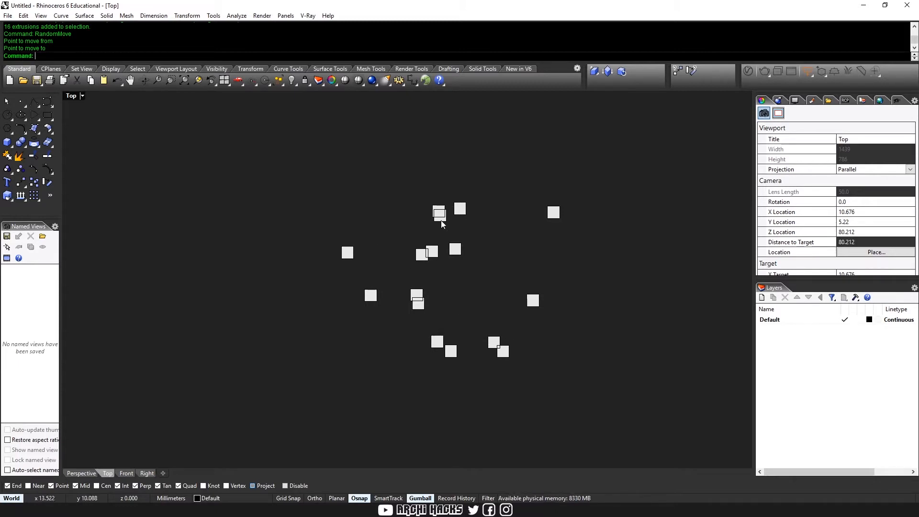
pyautogui.moveTo(441, 220); pyautogui.dragTo(431, 230)
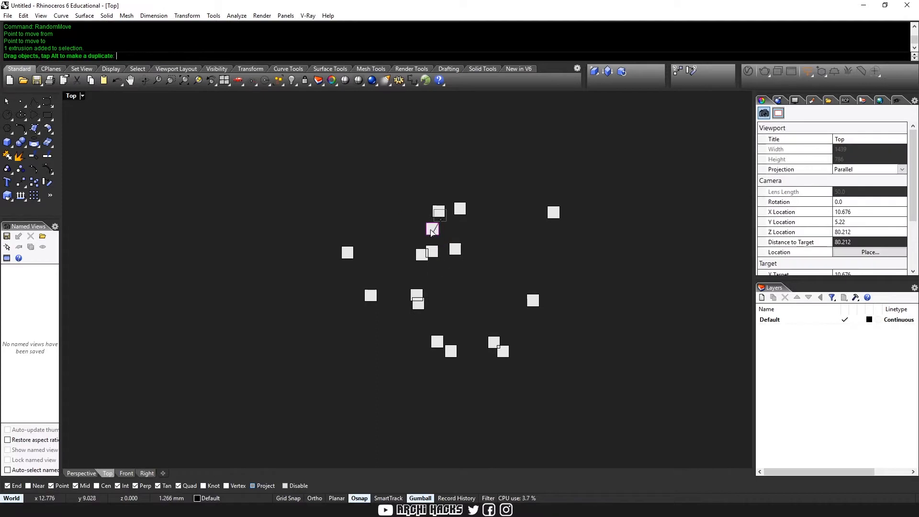
pyautogui.moveTo(310, 176); pyautogui.dragTo(613, 401)
pyautogui.hotkey('ctrl', 'z')
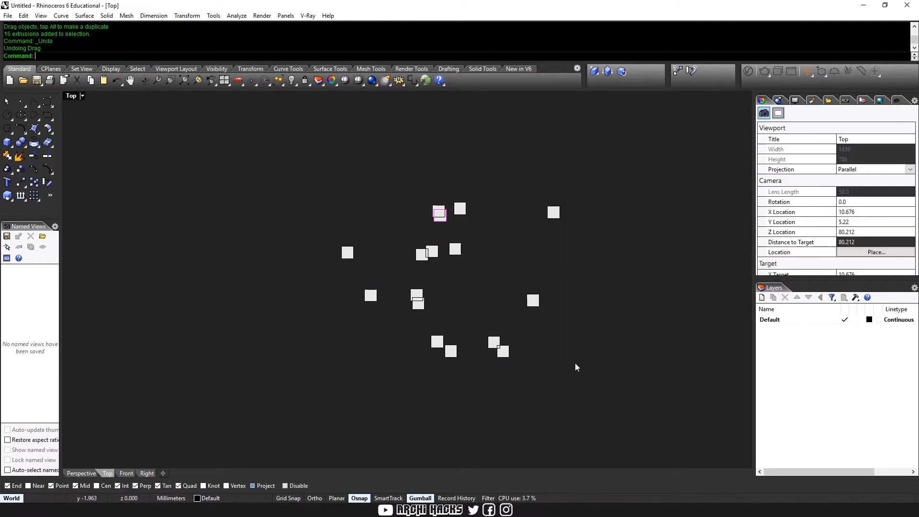
pyautogui.hotkey('ctrl', 'z')
pyautogui.press('Escape')
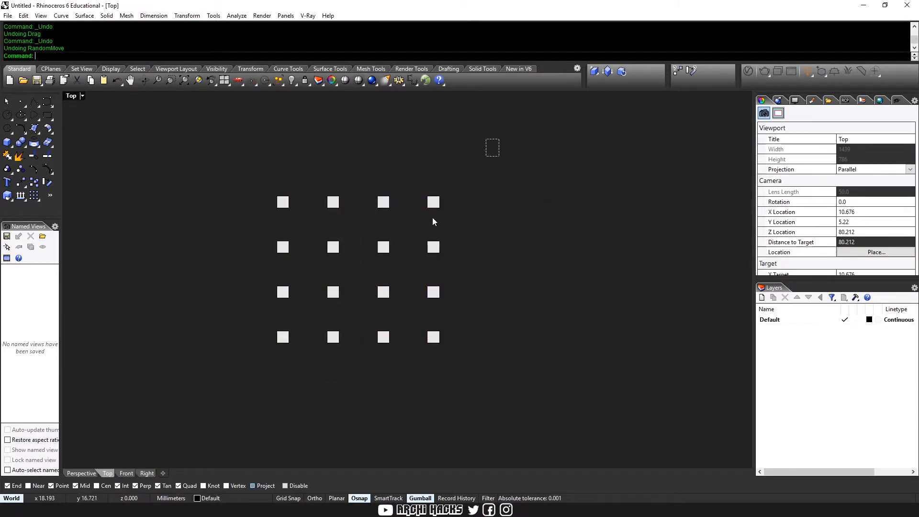
# Rotate all 16 boxes by random angles with RandomRotate, and reselect the whole grid
pyautogui.moveTo(433, 218); pyautogui.dragTo(206, 386)
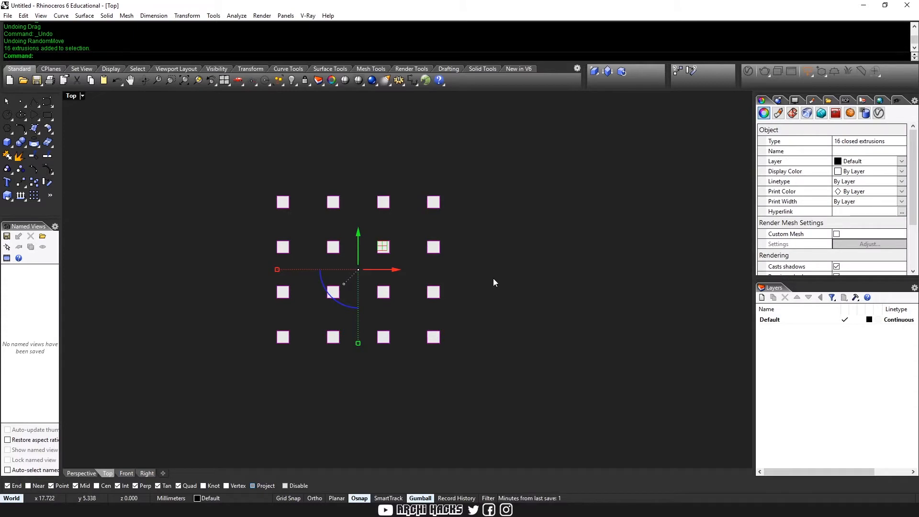
pyautogui.write('n')
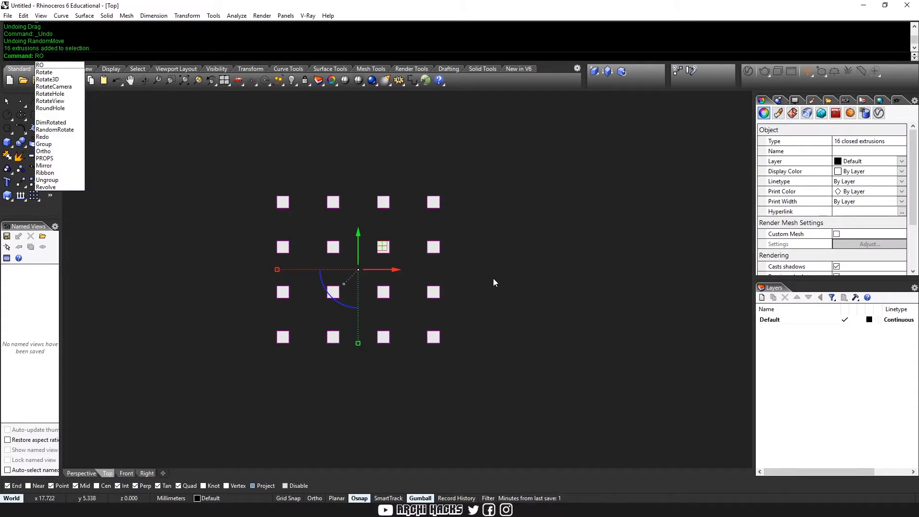
pyautogui.write('domRotate')
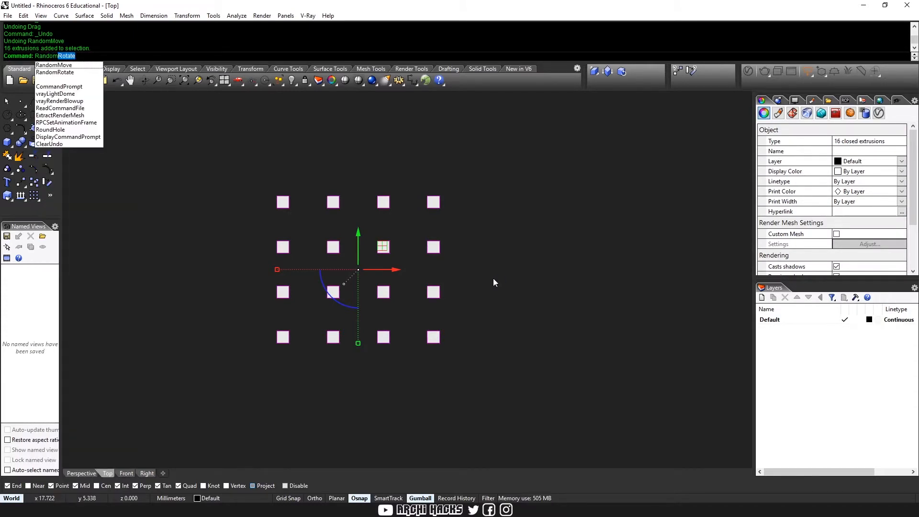
pyautogui.press('Return')
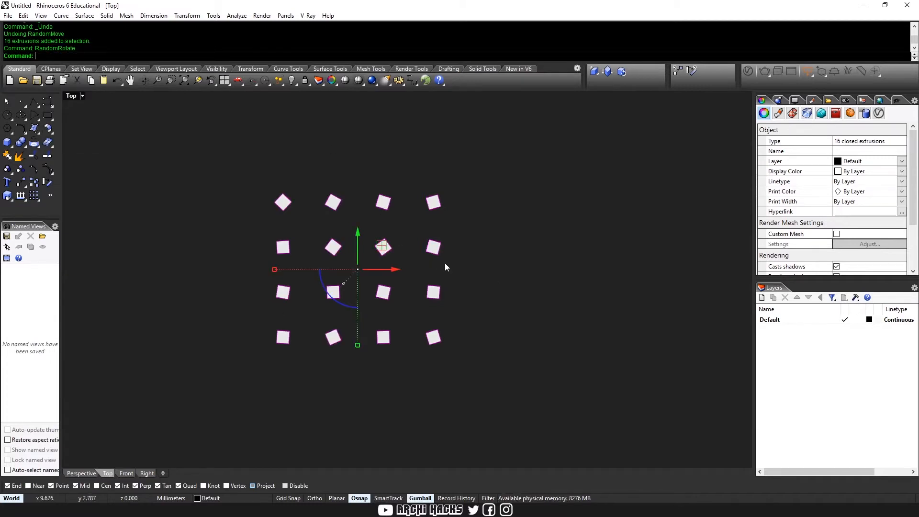
pyautogui.click(515, 299)
pyautogui.moveTo(501, 165); pyautogui.dragTo(273, 367)
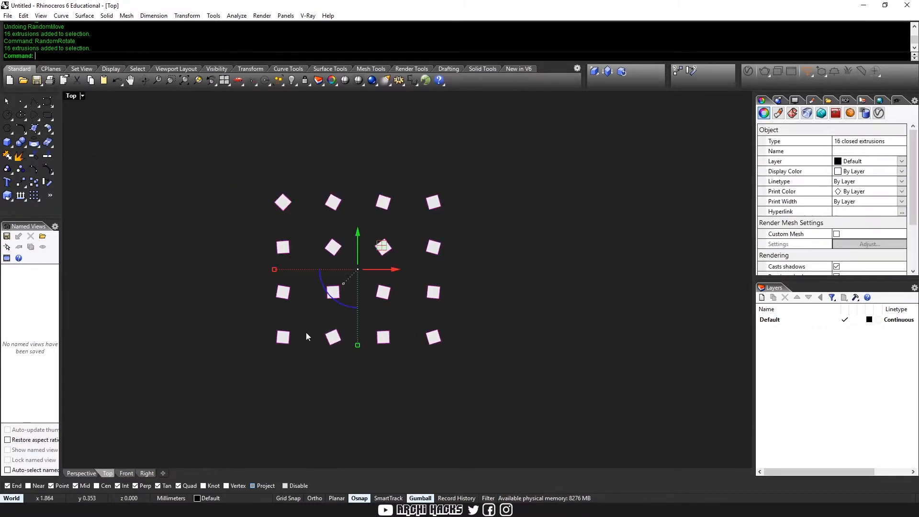
# Maximize the Front viewport and apply RandomRotate to the 16 selected boxes in that plane
pyautogui.hotkey('ctrl', 'm')
pyautogui.moveTo(590, 194); pyautogui.dragTo(519, 275, button='right')
pyautogui.hotkey('ctrl', 'm')
pyautogui.hotkey('ctrl', 'm')
pyautogui.hotkey('ctrl', 'm')
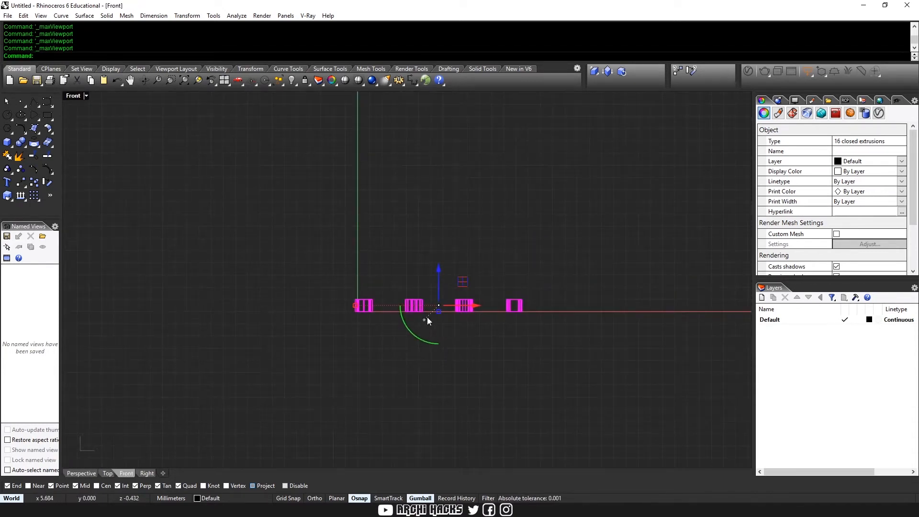
pyautogui.hotkey('ctrl', 'm')
pyautogui.hotkey('ctrl', 'm')
pyautogui.write('RandomRotate')
pyautogui.press('Return')
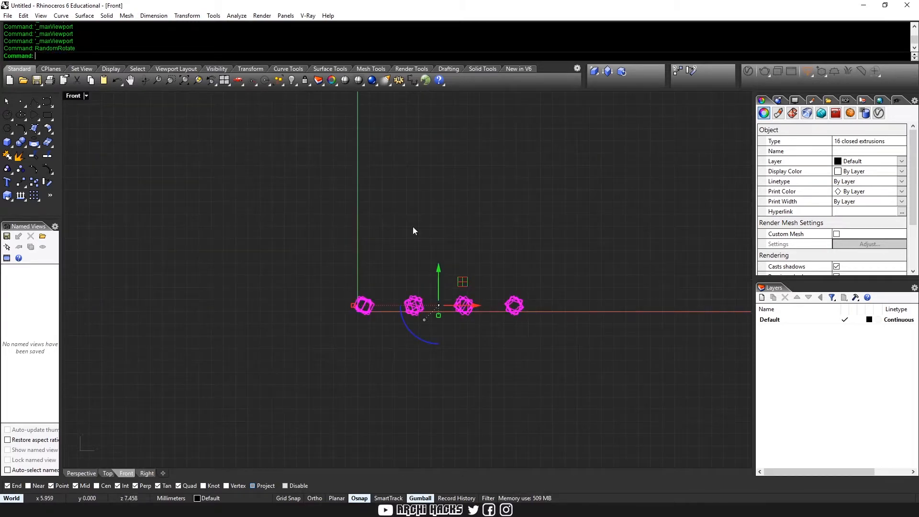
# Examine the randomly rotated boxes from several angles in the maximized Perspective viewport, leaving them deselected
pyautogui.click(561, 259)
pyautogui.moveTo(544, 210); pyautogui.dragTo(240, 337)
pyautogui.click(235, 337)
pyautogui.hotkey('ctrl', 'm')
pyautogui.moveTo(581, 199); pyautogui.dragTo(597, 192, button='right')
pyautogui.hotkey('ctrl', 'm')
pyautogui.moveTo(565, 224); pyautogui.dragTo(482, 206, button='right')
pyautogui.moveTo(602, 212); pyautogui.dragTo(213, 383)
pyautogui.moveTo(466, 268); pyautogui.dragTo(457, 337, button='right')
pyautogui.keyDown('shift'); pyautogui.moveTo(457, 337); pyautogui.dragTo(477, 265, button='right'); pyautogui.keyUp('shift')
pyautogui.click(548, 325)
pyautogui.scroll(2, 476, 307)
pyautogui.keyDown('shift'); pyautogui.moveTo(475, 306); pyautogui.dragTo(515, 341, button='right'); pyautogui.keyUp('shift')
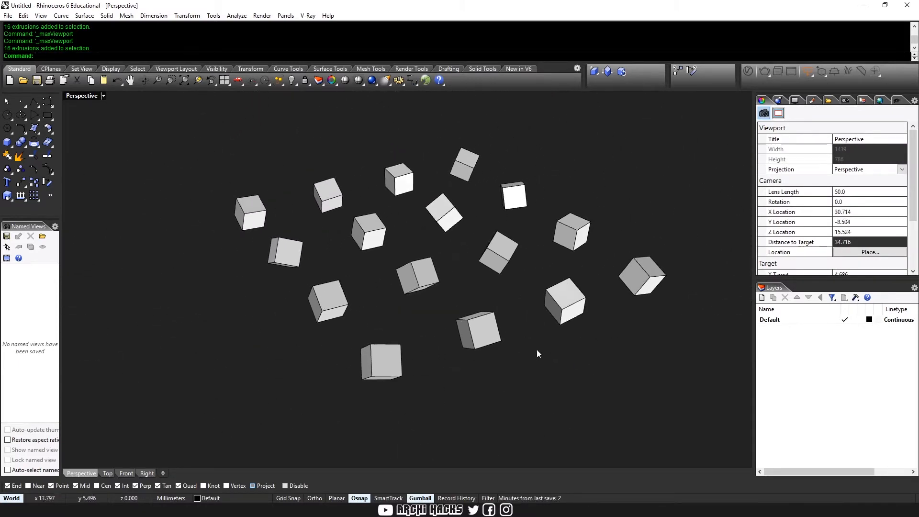
pyautogui.scroll(2, 461, 280)
pyautogui.moveTo(461, 280); pyautogui.dragTo(338, 285, button='right')
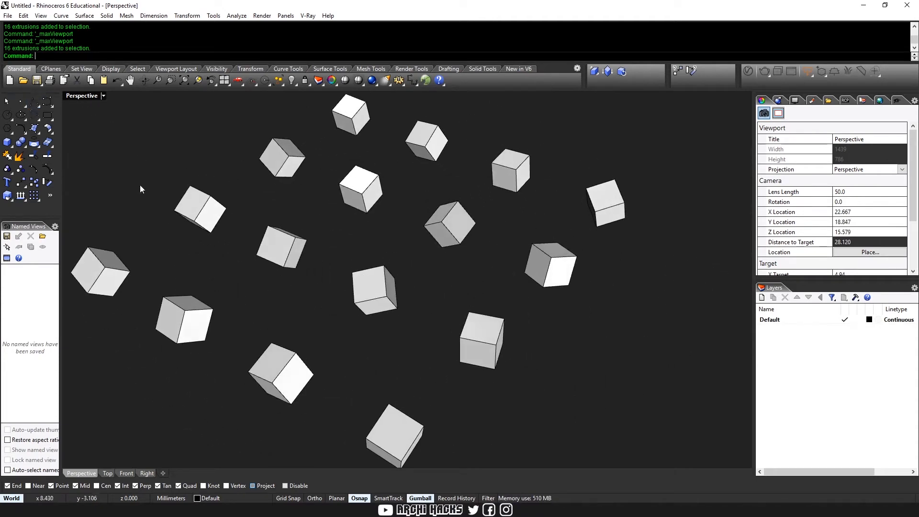
pyautogui.keyDown('shift'); pyautogui.moveTo(233, 196); pyautogui.dragTo(329, 245, button='right'); pyautogui.keyUp('shift')
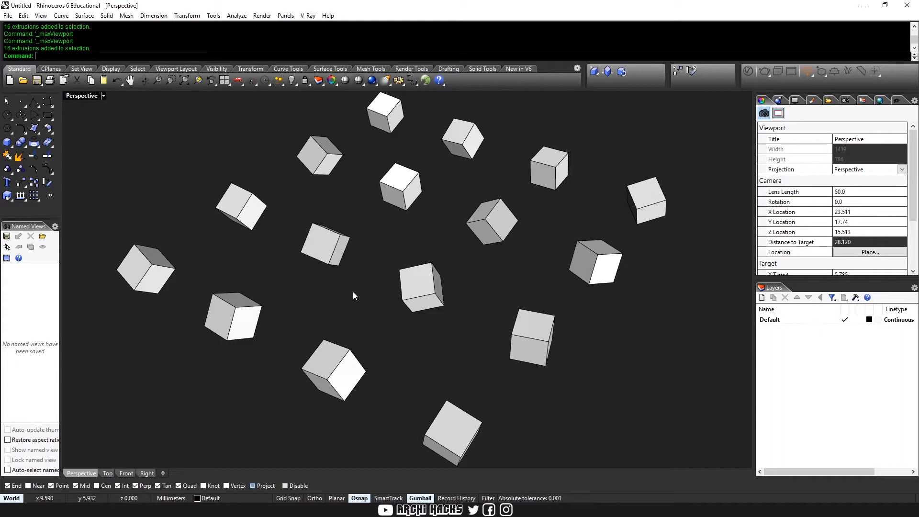
pyautogui.moveTo(464, 321); pyautogui.dragTo(482, 349, button='right')
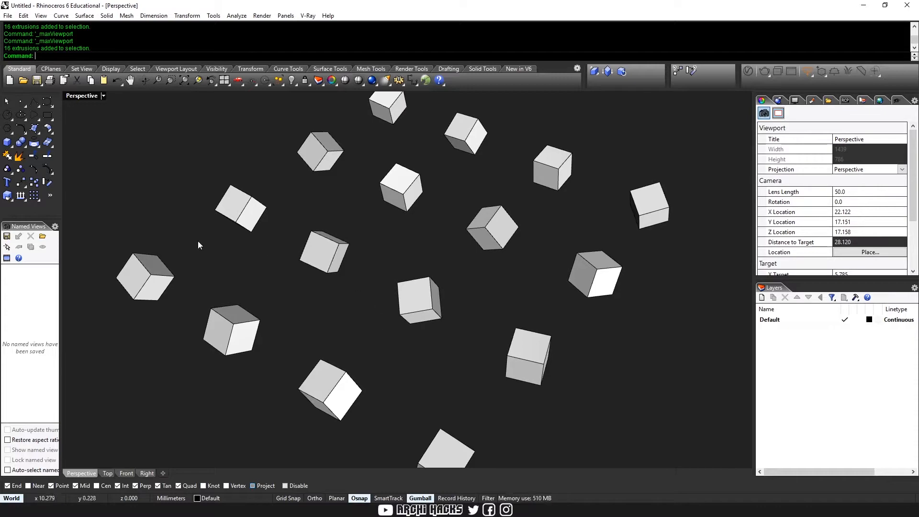
# Open the file example park.3dm from the 20200309 Random Transform folder
pyautogui.click(23, 82)
pyautogui.click(462, 291)
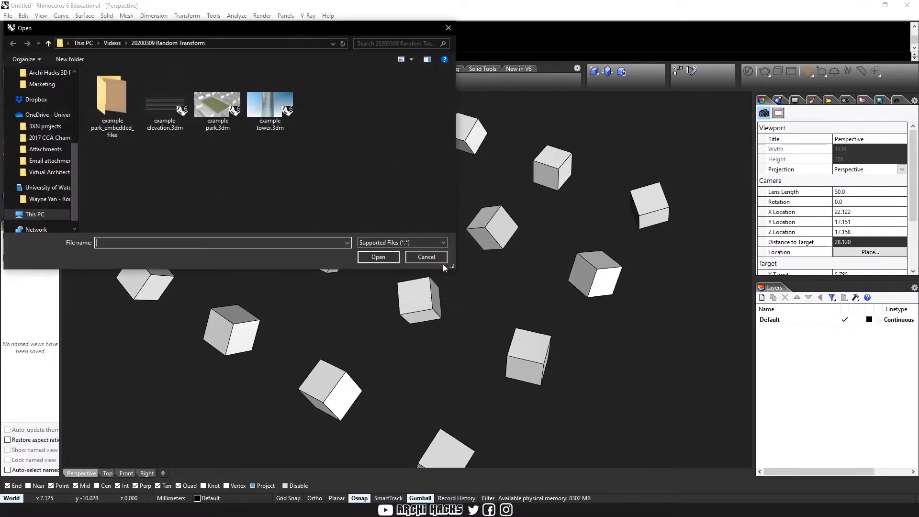
pyautogui.doubleClick(205, 123)
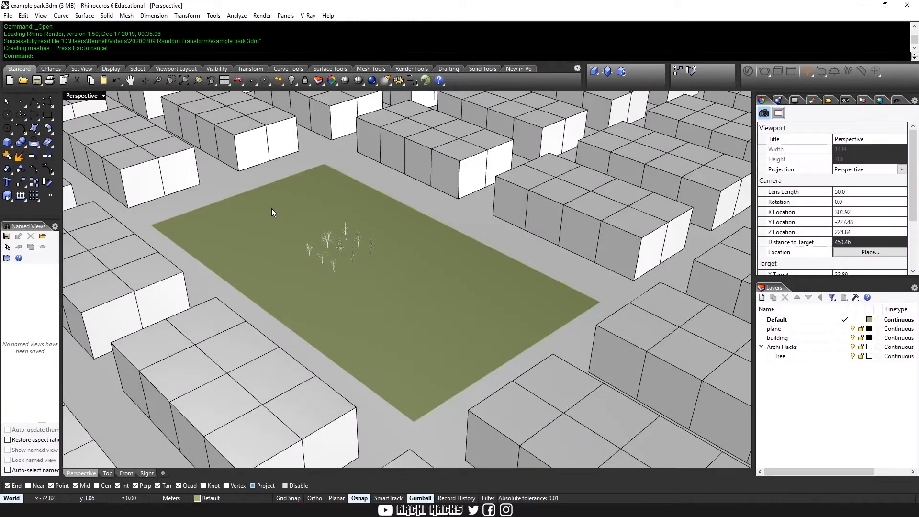
# Hide the Archi Hacks layer to remove the trees from the park
pyautogui.moveTo(359, 266); pyautogui.dragTo(381, 282, button='right')
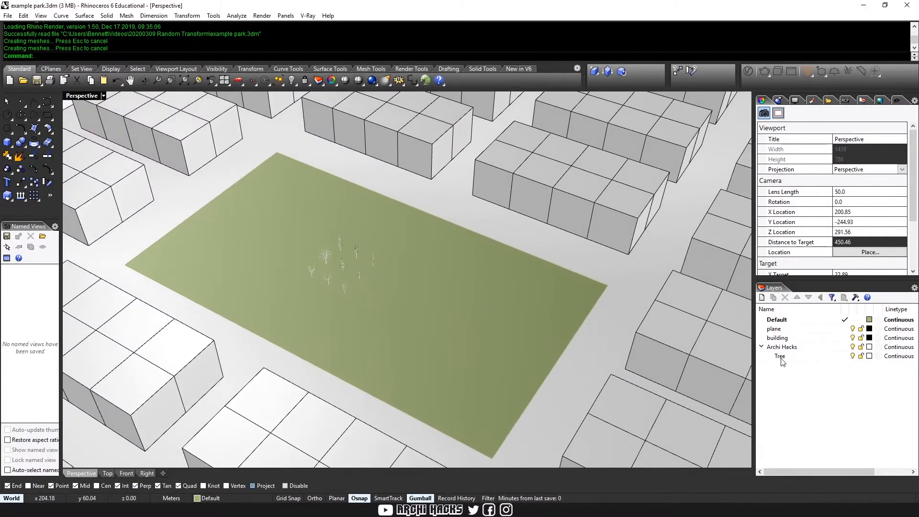
pyautogui.click(853, 346)
pyautogui.moveTo(493, 285); pyautogui.dragTo(518, 297, button='right')
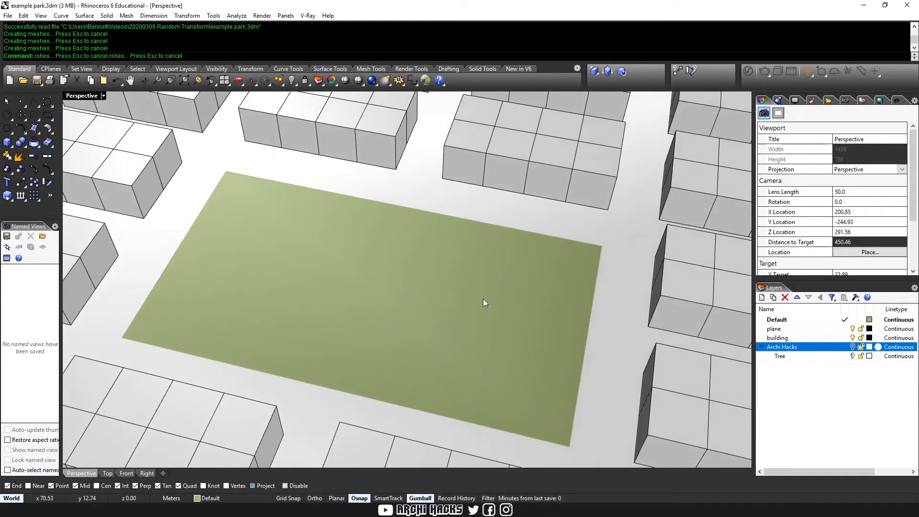
# Examine the rows of building blocks surrounding the green park in the Perspective viewport
pyautogui.scroll(-10, 431, 278)
pyautogui.hotkey('ctrl', 'm')
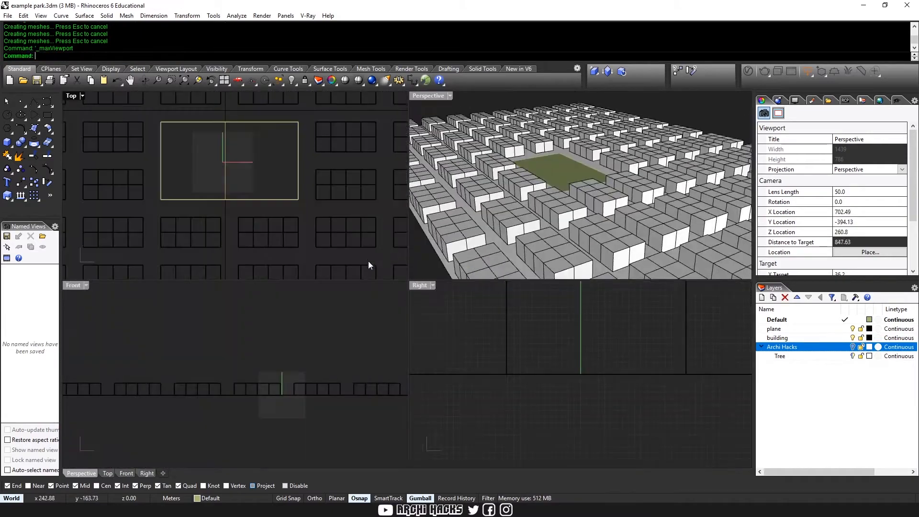
pyautogui.scroll(5, 538, 226)
pyautogui.hotkey('ctrl', 'm')
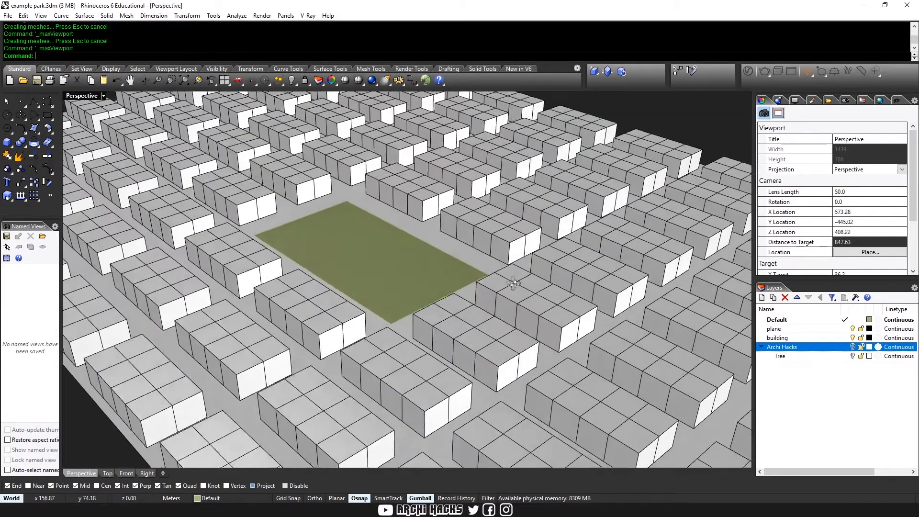
pyautogui.moveTo(358, 256); pyautogui.dragTo(369, 215, button='right')
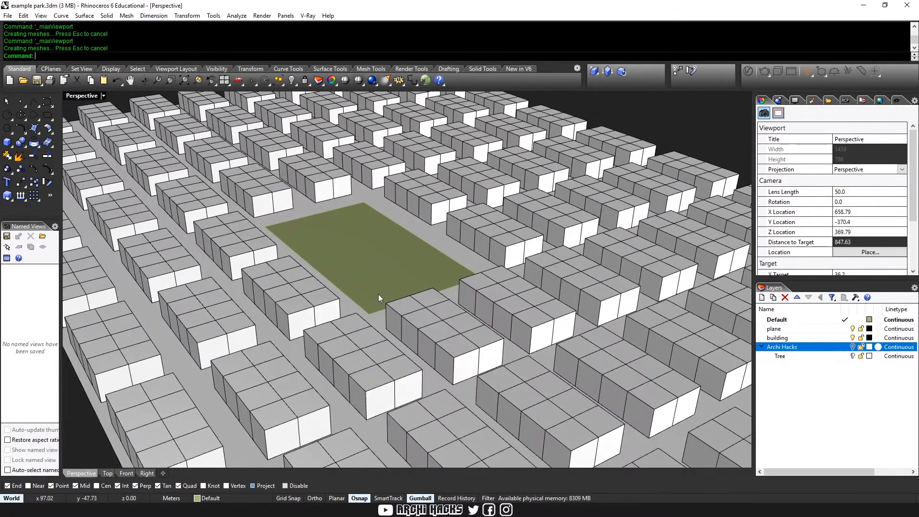
pyautogui.moveTo(400, 255); pyautogui.dragTo(242, 258, button='right')
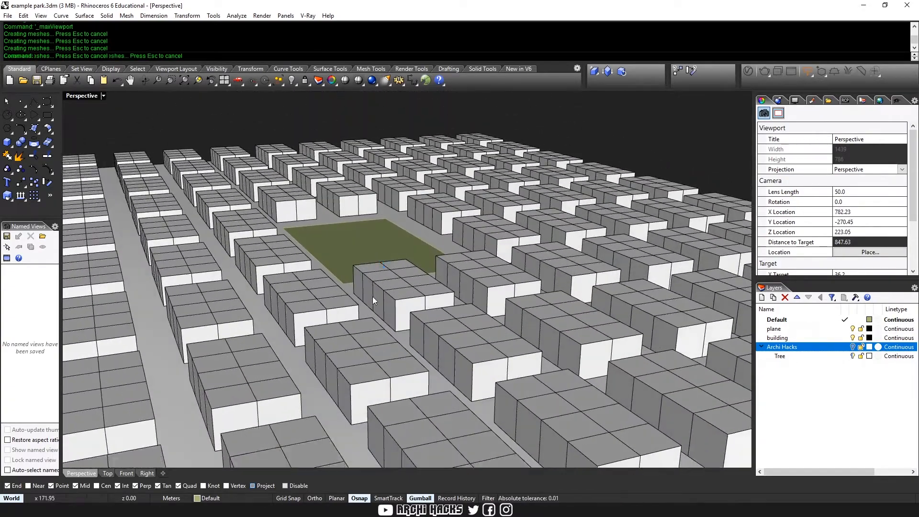
pyautogui.moveTo(552, 263); pyautogui.dragTo(497, 256, button='right')
# Maximize the Front viewport and select all the building blocks in it
pyautogui.hotkey('ctrl', 'm')
pyautogui.click(320, 309)
pyautogui.hotkey('ctrl', 'm')
pyautogui.scroll(-8, 415, 269)
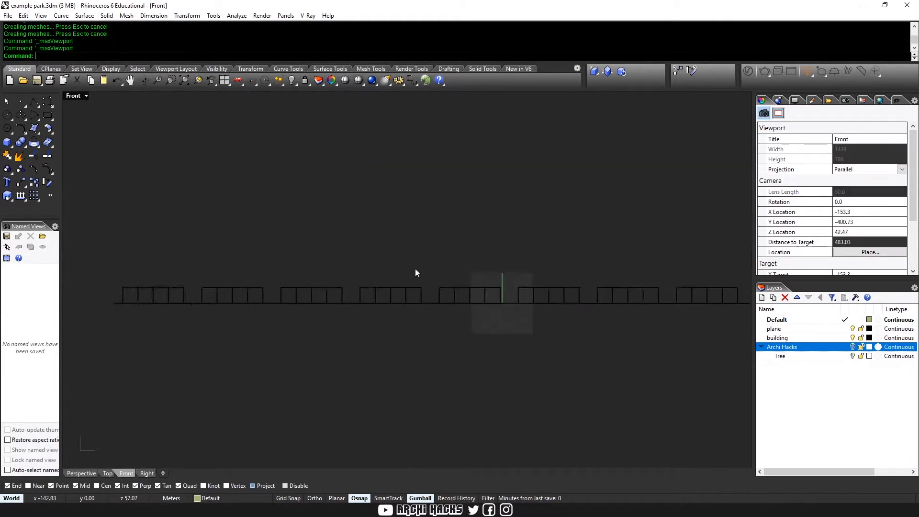
pyautogui.moveTo(613, 253); pyautogui.dragTo(559, 257, button='right')
pyautogui.moveTo(704, 239); pyautogui.dragTo(154, 288)
# Apply RandomMove to the selected buildings vertically, from a roof corner to a Near-snapped point on the block's edge below it, and deselect them
pyautogui.write('RandomRotate')
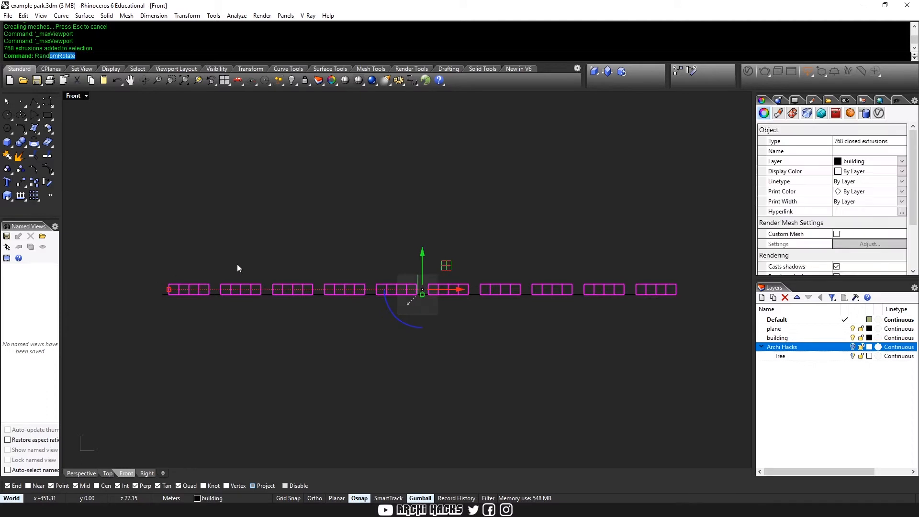
pyautogui.press('Down')
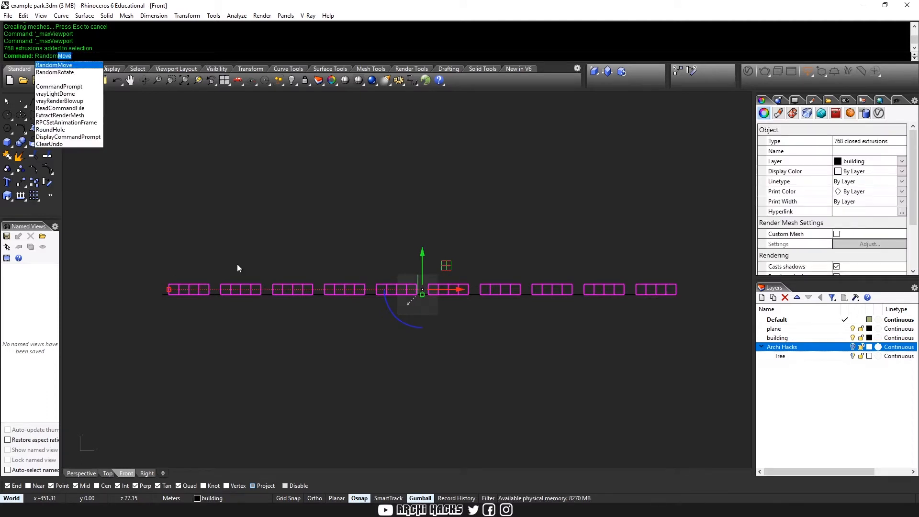
pyautogui.press('Return')
pyautogui.scroll(4, 299, 297)
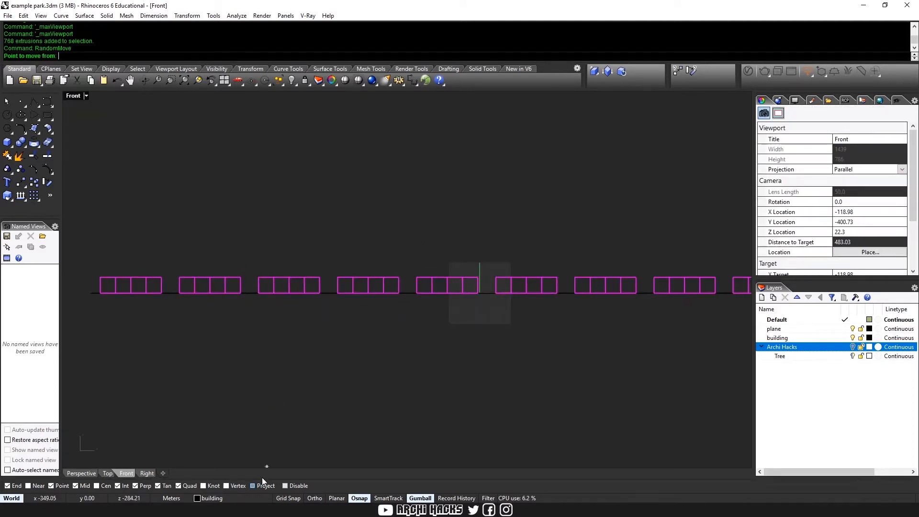
pyautogui.click(398, 277)
pyautogui.scroll(3, 399, 278)
pyautogui.write('near')
pyautogui.press('Return')
pyautogui.click(397, 290)
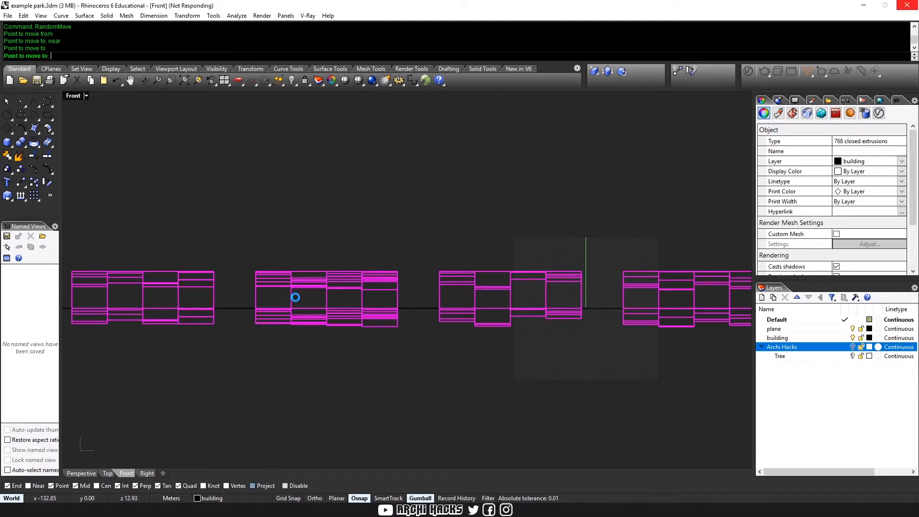
pyautogui.scroll(-2, 292, 293)
pyautogui.click(548, 229)
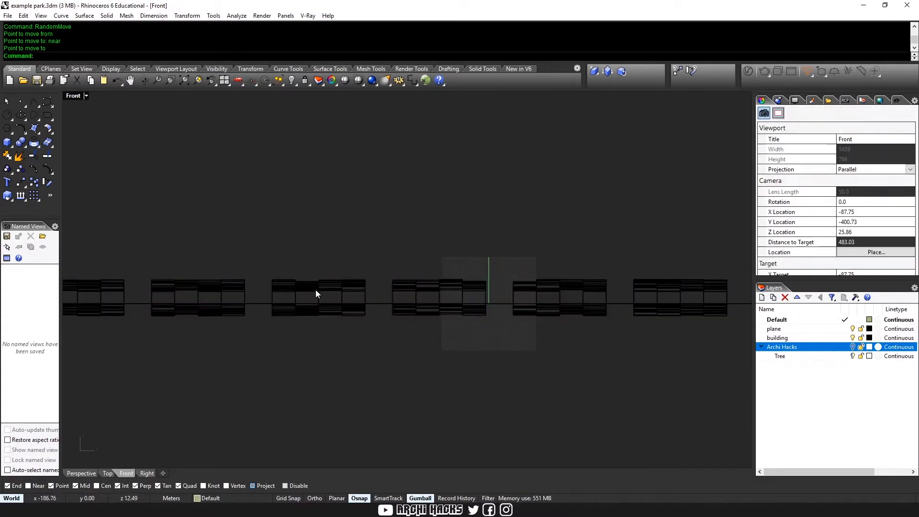
pyautogui.scroll(2, 361, 282)
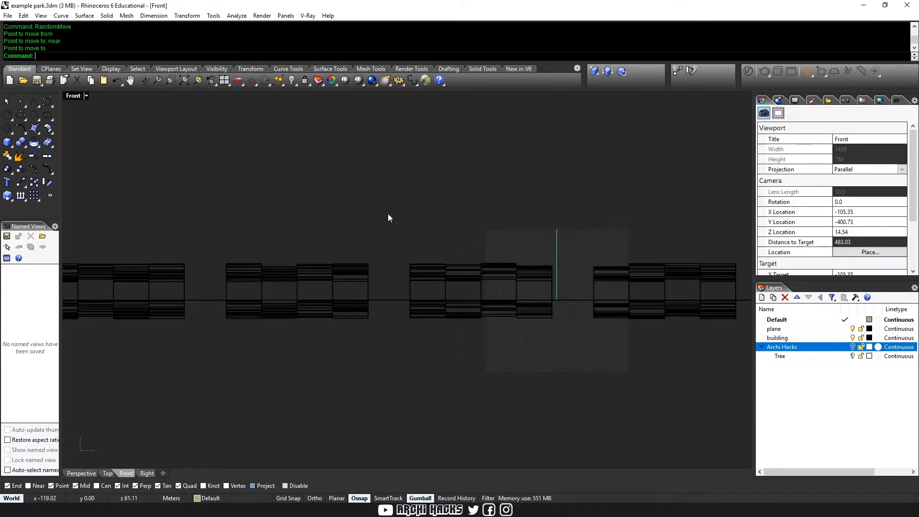
# Examine the varied building heights in Perspective, and bring up the maximized Top viewport centered on the park
pyautogui.hotkey('ctrl', 'm')
pyautogui.moveTo(571, 182); pyautogui.dragTo(526, 215, button='right')
pyautogui.hotkey('ctrl', 'm')
pyautogui.moveTo(416, 323); pyautogui.dragTo(467, 292, button='right')
pyautogui.scroll(2, 342, 280)
pyautogui.scroll(3, 364, 267)
pyautogui.click(466, 292)
pyautogui.hotkey('ctrl', 'm')
pyautogui.moveTo(313, 212); pyautogui.dragTo(383, 248, button='right')
pyautogui.hotkey('ctrl', 'm')
# Set the Top viewport to shaded display and lock every object except the green park surface by inverting the selection
pyautogui.hotkey('ctrl', 'alt', 's')
pyautogui.press('Escape')
pyautogui.moveTo(583, 303); pyautogui.dragTo(458, 301, button='right')
pyautogui.click(464, 266)
pyautogui.write('I')
pyautogui.press('Return')
pyautogui.hotkey('ctrl', 'l')
pyautogui.write('P')
pyautogui.press('Return')
pyautogui.press('Escape')
# Examine the green park among the locked buildings in Perspective, and return to the Top viewport
pyautogui.moveTo(459, 232); pyautogui.dragTo(403, 204, button='right')
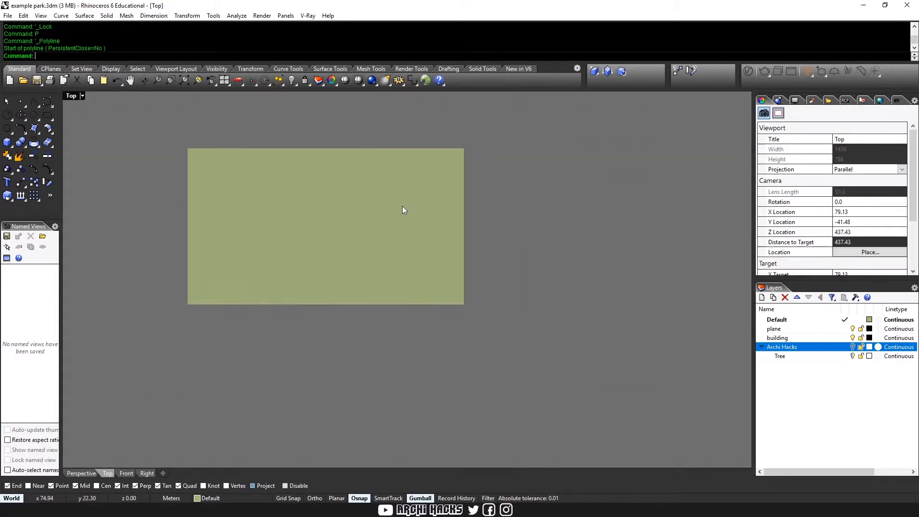
pyautogui.hotkey('ctrl', 'm')
pyautogui.hotkey('ctrl', 'm')
pyautogui.moveTo(584, 199); pyautogui.dragTo(518, 231, button='right')
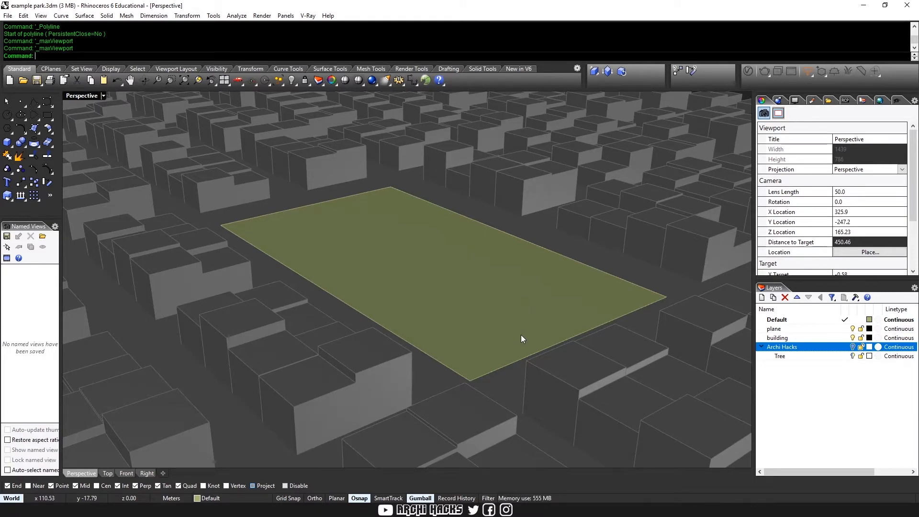
pyautogui.moveTo(519, 323); pyautogui.dragTo(485, 303, button='right')
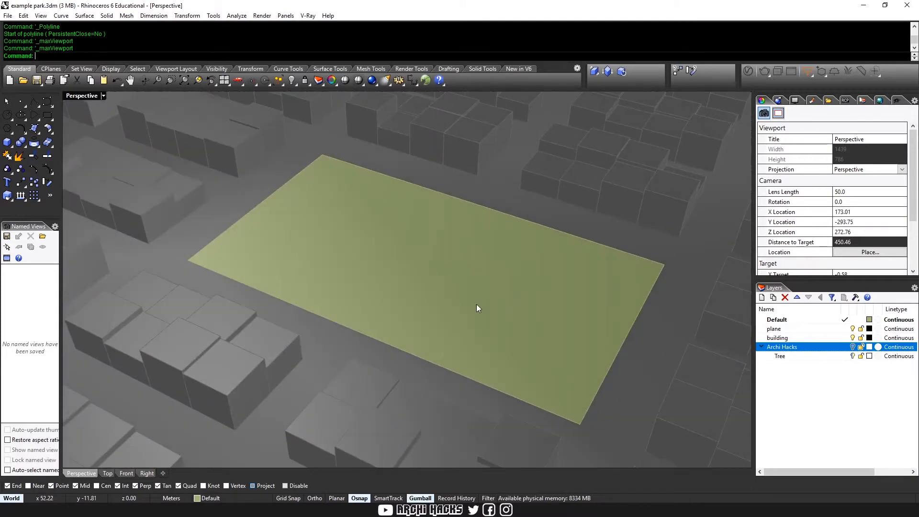
pyautogui.hotkey('ctrl', 'm')
pyautogui.hotkey('ctrl', 'm')
# Draw a slanted single-segment polyline across the park's left part, extending beyond its upper and lower edges
pyautogui.scroll(2, 339, 239)
pyautogui.write('p')
pyautogui.press('Return')
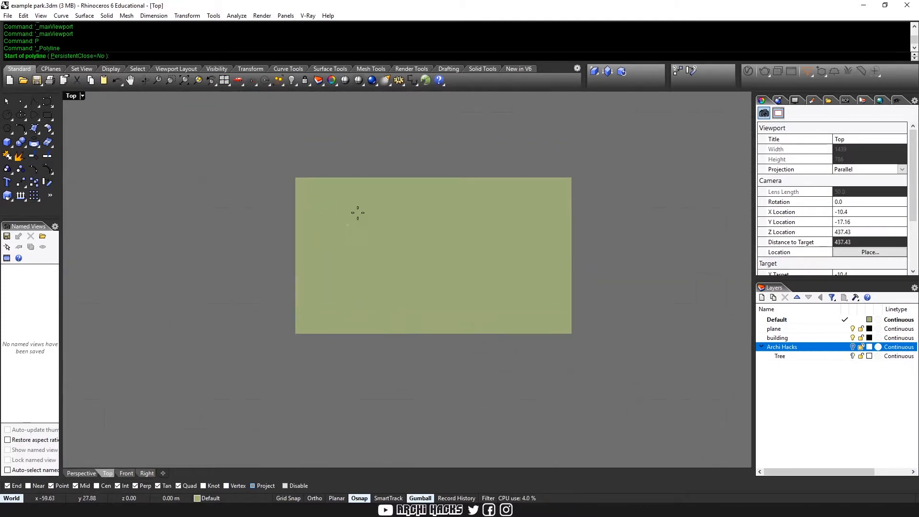
pyautogui.click(357, 152)
pyautogui.click(274, 398)
pyautogui.press('Return')
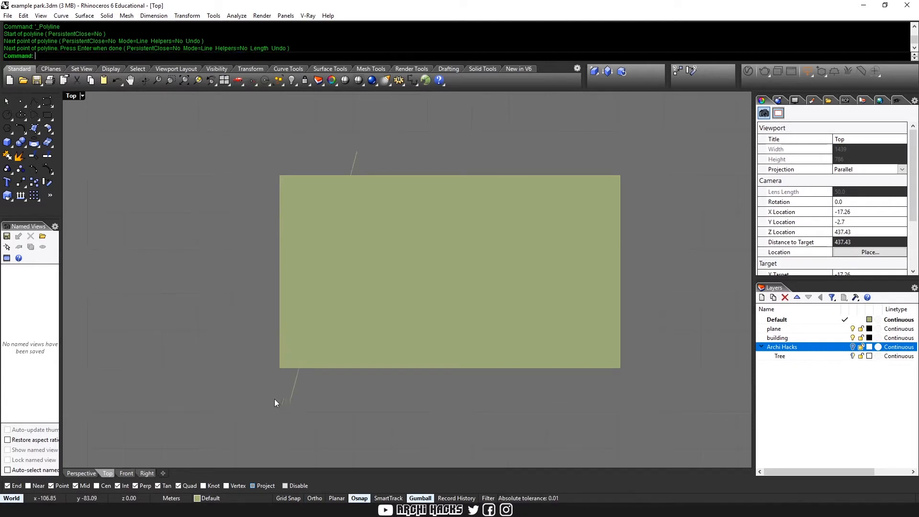
# Array the slanted line as 10 x 1 x 1 copies across the park, spaced about 22.6 m in X
pyautogui.click(293, 394)
pyautogui.moveTo(376, 319); pyautogui.dragTo(350, 316, button='right')
pyautogui.write('Array')
pyautogui.press('Return')
pyautogui.write('10')
pyautogui.press('Return')
pyautogui.write('1')
pyautogui.press('Return')
pyautogui.write('1')
pyautogui.press('Return')
pyautogui.click(315, 152)
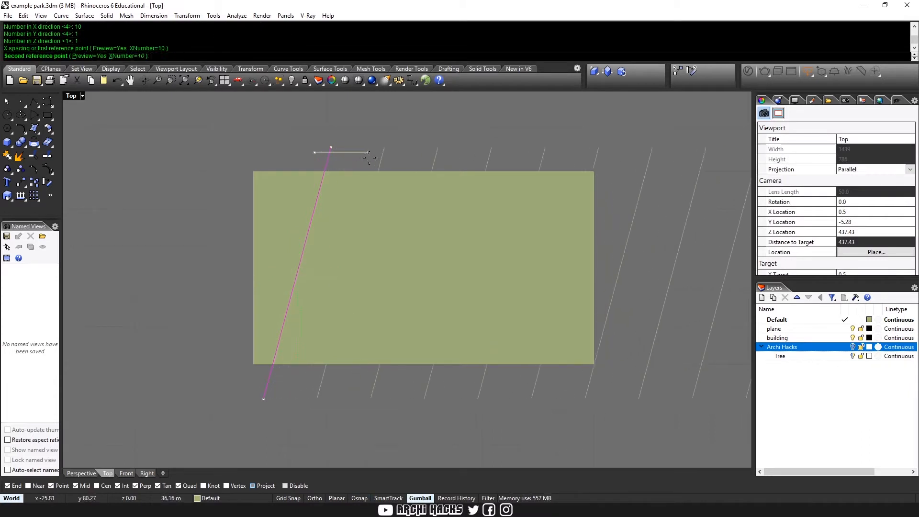
pyautogui.click(349, 159)
pyautogui.press('Return')
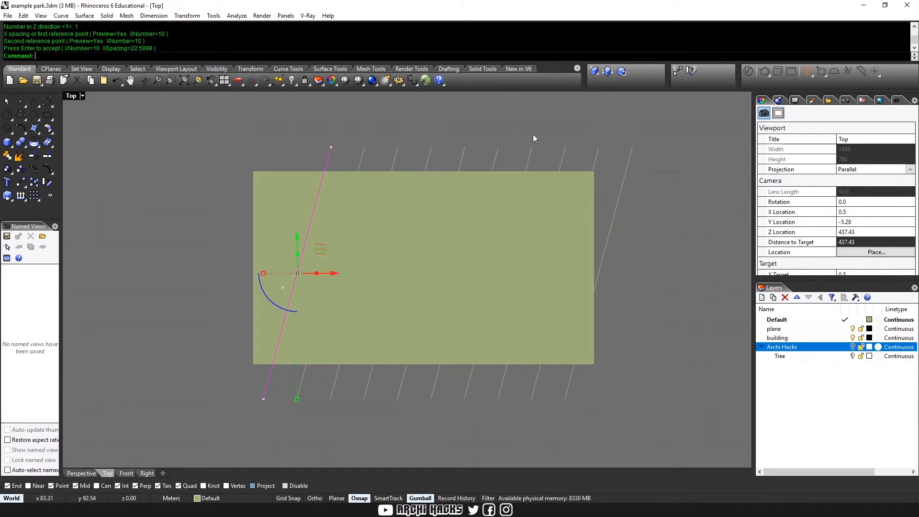
# Select all 10 slanted lines and apply RandomMove from the upper end of the sixth line to that of the fourth
pyautogui.click(656, 132)
pyautogui.moveTo(307, 169); pyautogui.dragTo(304, 163)
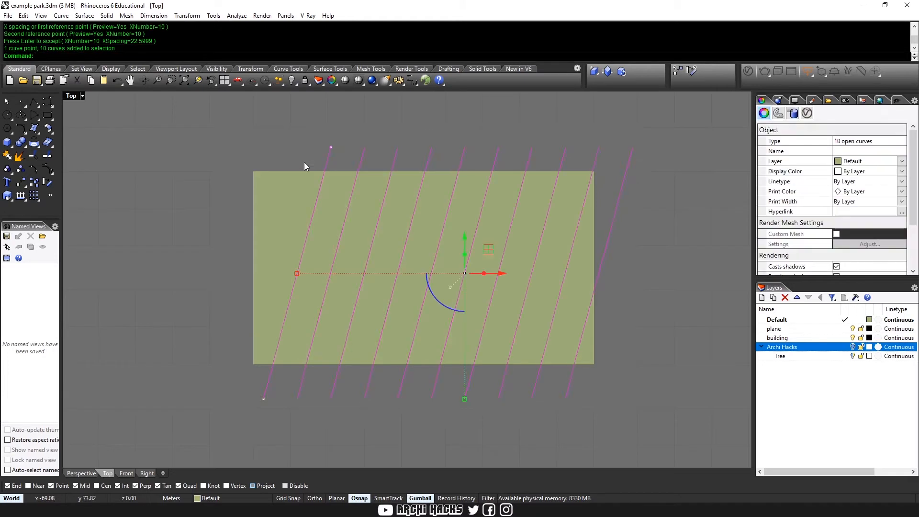
pyautogui.press('Escape')
pyautogui.moveTo(292, 151); pyautogui.dragTo(285, 166)
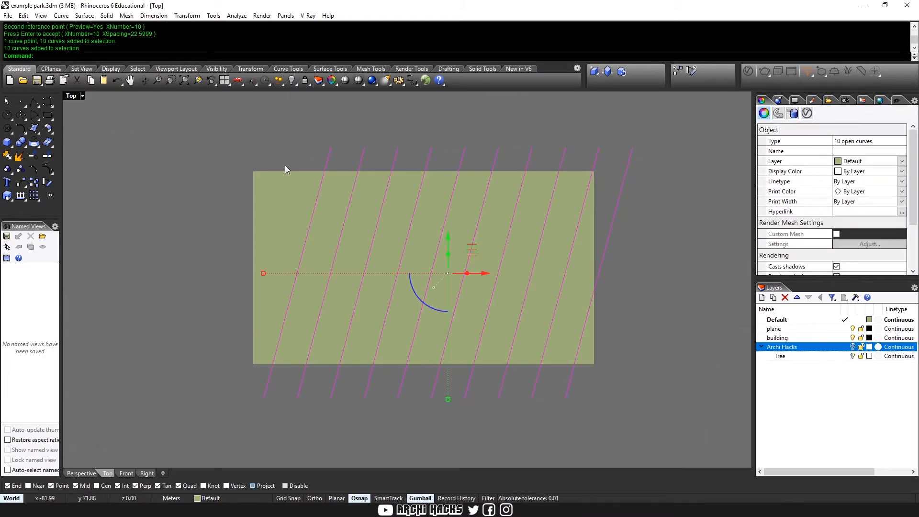
pyautogui.write('RandomMove')
pyautogui.press('Return')
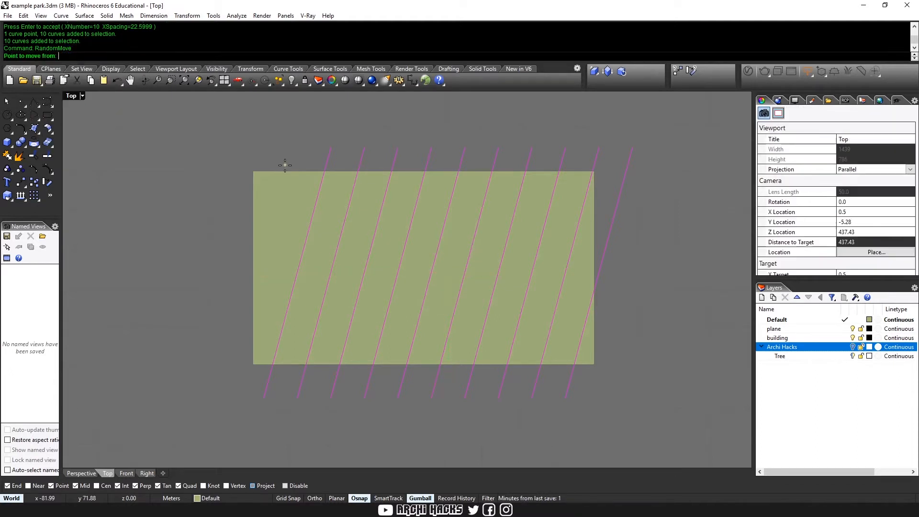
pyautogui.click(494, 150)
pyautogui.click(429, 147)
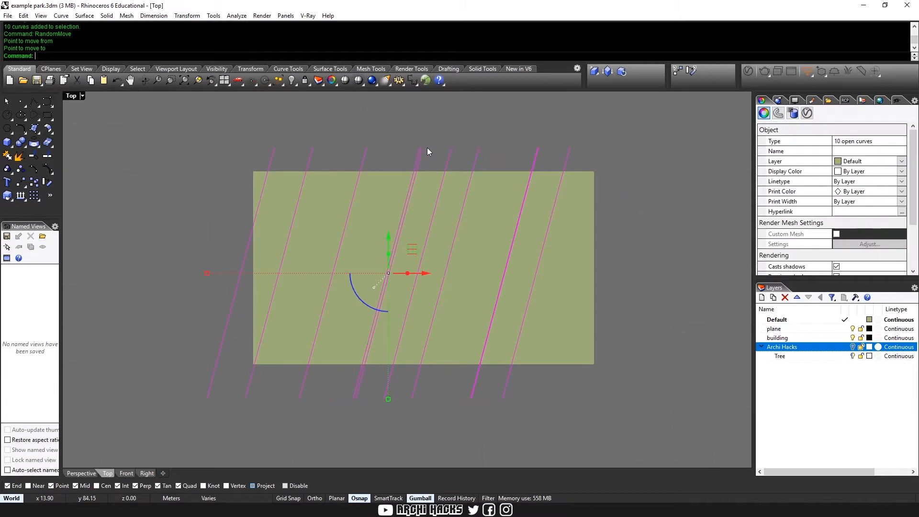
# Shift the 10 lines right over the park, and apply RandomMove again between the upper ends of two lines, pointing left
pyautogui.moveTo(421, 271); pyautogui.dragTo(460, 271)
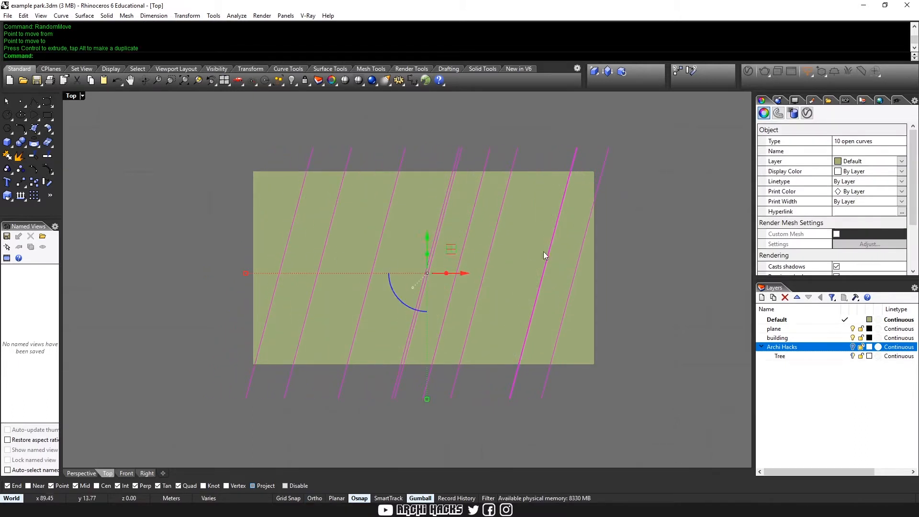
pyautogui.press('Return')
pyautogui.click(517, 147)
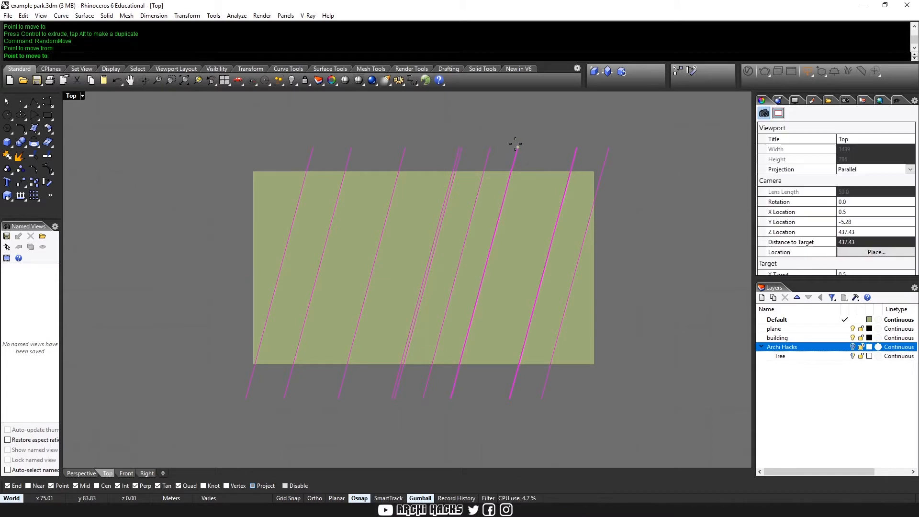
pyautogui.click(458, 148)
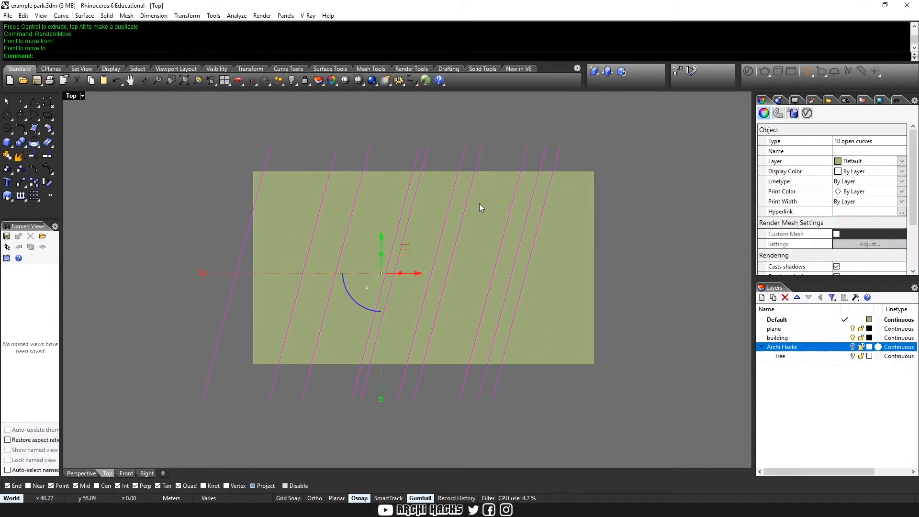
# Shift the 10 slanted lines further right over the park, and duplicate two of them toward its left part
pyautogui.moveTo(410, 278); pyautogui.dragTo(453, 275)
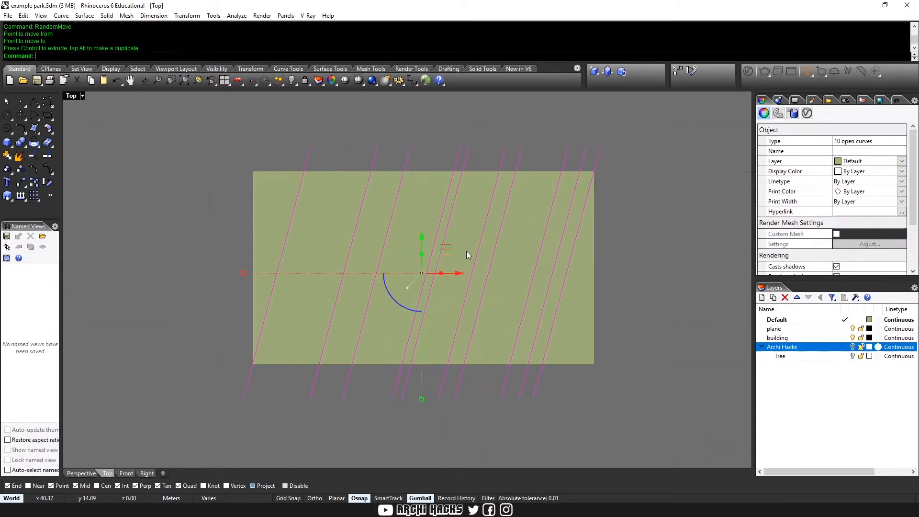
pyautogui.moveTo(458, 274); pyautogui.dragTo(489, 274)
pyautogui.click(429, 133)
pyautogui.click(400, 177)
pyautogui.keyDown('shift'); pyautogui.click(438, 160); pyautogui.keyUp('shift')
pyautogui.moveTo(429, 267); pyautogui.dragTo(317, 270)
# Split the park surface with all the slanted lines and delete the lines
pyautogui.click(426, 142)
pyautogui.click(544, 343)
pyautogui.write('S')
pyautogui.press('Return')
pyautogui.moveTo(681, 133); pyautogui.dragTo(277, 159)
pyautogui.press('Return')
pyautogui.moveTo(292, 159); pyautogui.dragTo(292, 159)
pyautogui.write('D')
pyautogui.press('Return')
# Select six wide, non-adjacent strips of the park and move them to a new layer named "paving"
pyautogui.click(306, 194)
pyautogui.scroll(4, 312, 196)
pyautogui.keyDown('shift'); pyautogui.click(375, 204); pyautogui.keyUp('shift')
pyautogui.keyDown('shift'); pyautogui.click(527, 220); pyautogui.keyUp('shift')
pyautogui.keyDown('shift'); pyautogui.click(622, 234); pyautogui.keyUp('shift')
pyautogui.keyDown('shift'); pyautogui.click(670, 244); pyautogui.keyUp('shift')
pyautogui.moveTo(633, 309); pyautogui.dragTo(499, 264, button='right')
pyautogui.keyDown('shift'); pyautogui.click(573, 392); pyautogui.keyUp('shift')
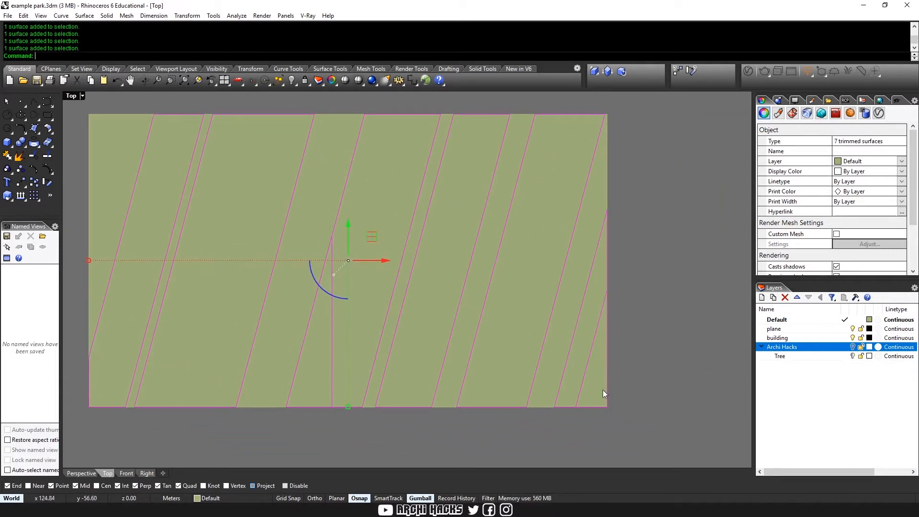
pyautogui.keyDown('ctrl'); pyautogui.click(601, 399); pyautogui.keyUp('ctrl')
pyautogui.hotkey('ctrl', 'm')
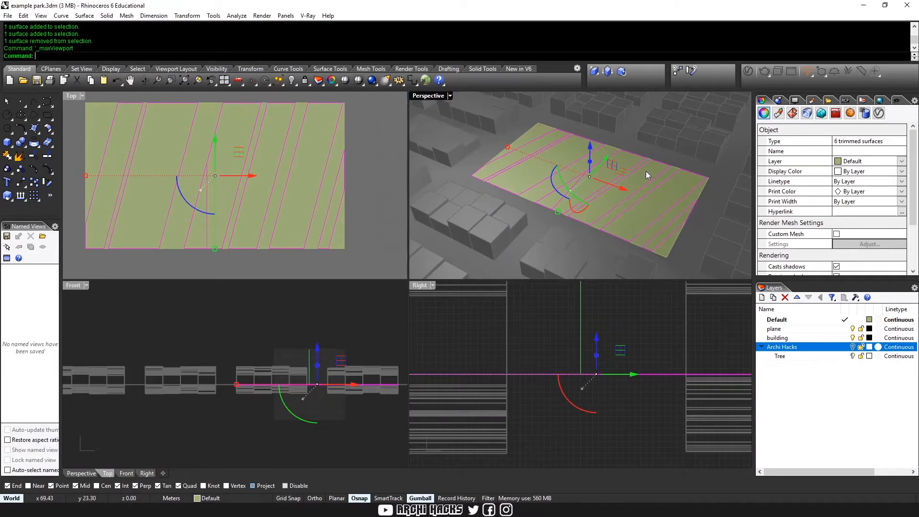
pyautogui.click(535, 248)
pyautogui.hotkey('ctrl', 'm')
pyautogui.moveTo(535, 248); pyautogui.dragTo(545, 256, button='right')
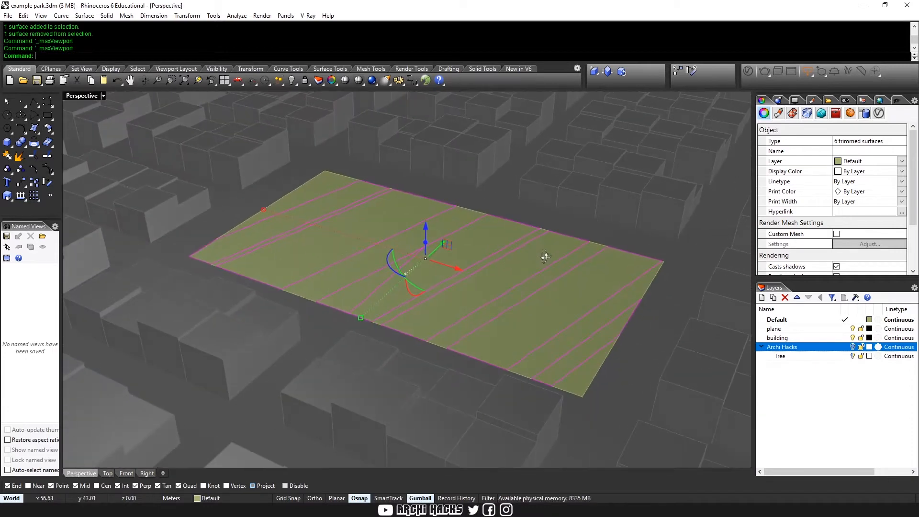
pyautogui.click(769, 323)
pyautogui.hotkey('ctrl', 'n')
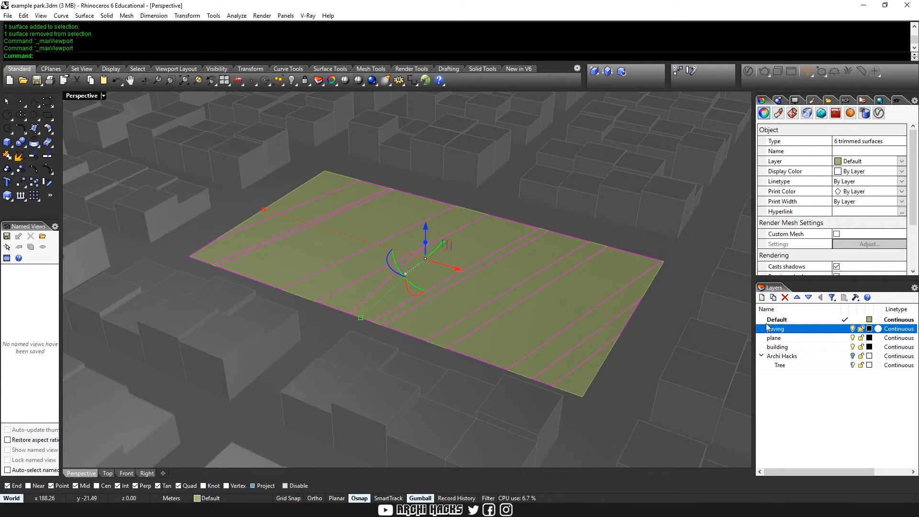
pyautogui.rightClick(794, 330)
pyautogui.click(814, 287)
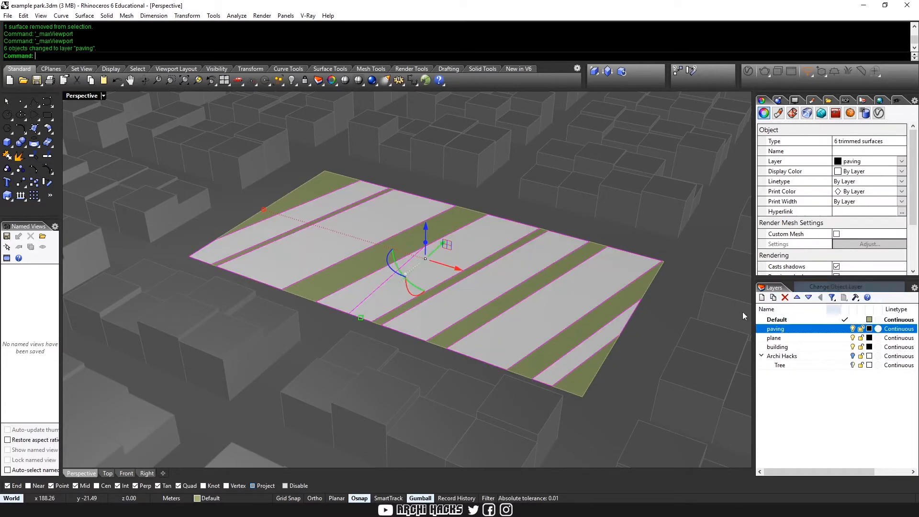
# Clear the selection and set the paving layer's colour to a light yellowish green
pyautogui.moveTo(659, 389); pyautogui.dragTo(489, 399, button='right')
pyautogui.press('Escape')
pyautogui.moveTo(394, 331); pyautogui.dragTo(283, 333, button='right')
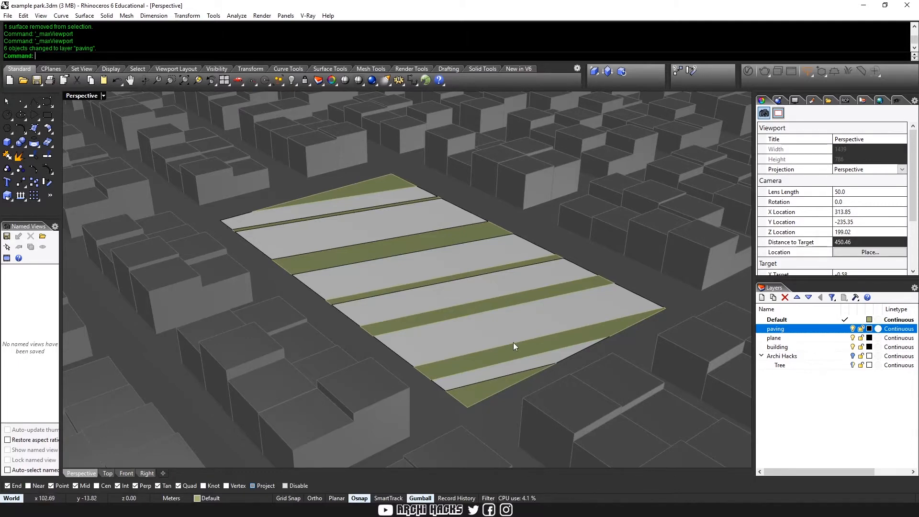
pyautogui.moveTo(522, 329); pyautogui.dragTo(542, 331, button='right')
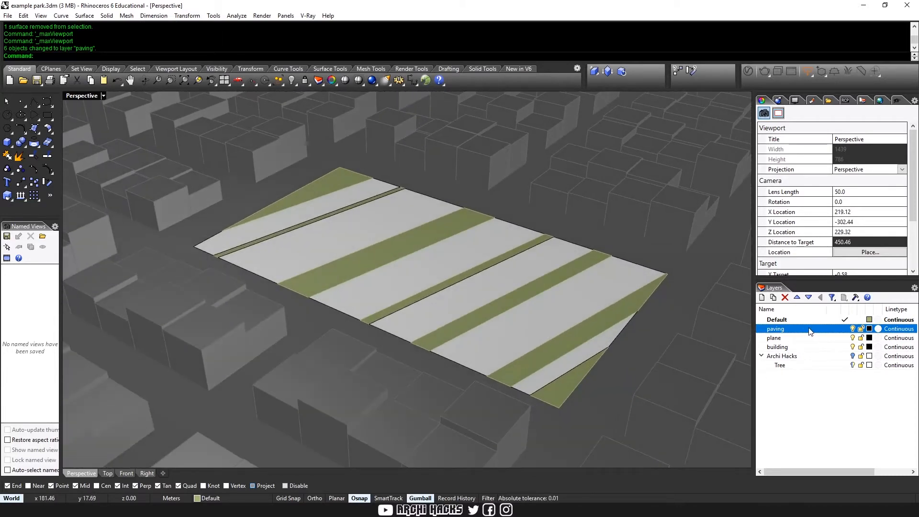
pyautogui.click(869, 328)
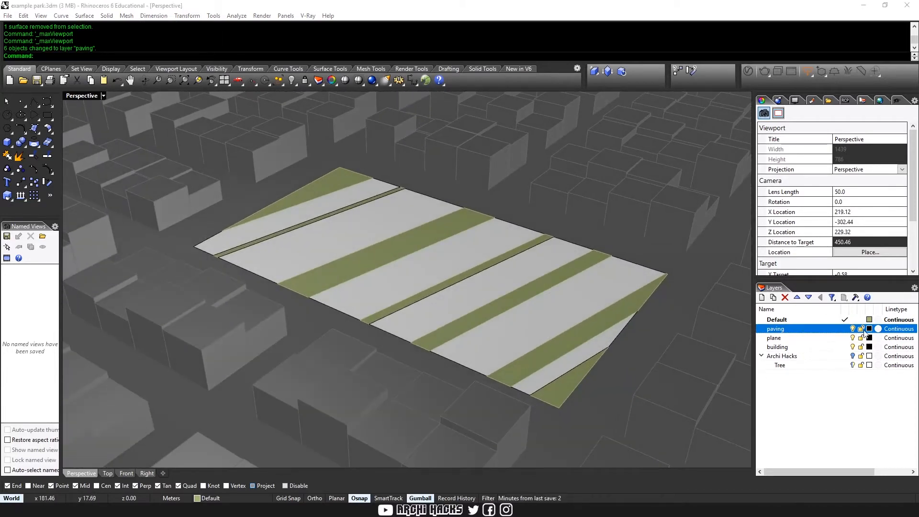
pyautogui.click(351, 138)
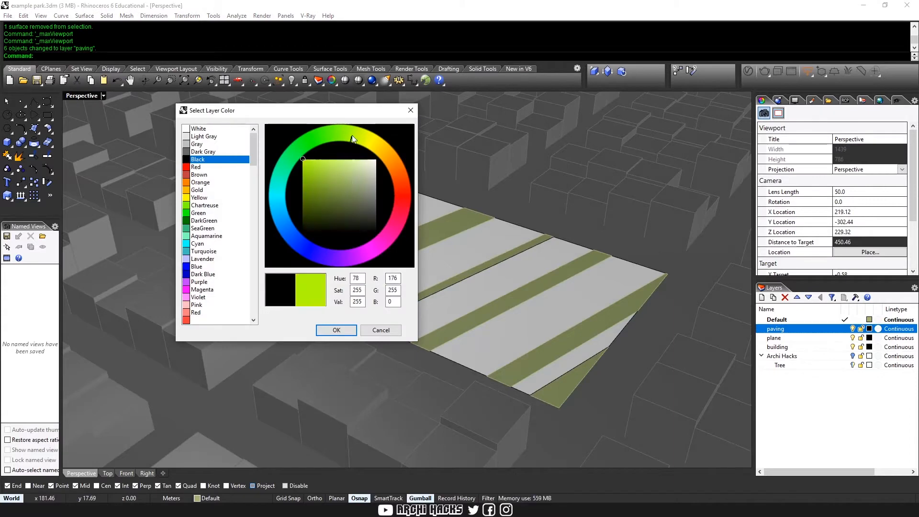
pyautogui.click(342, 170)
pyautogui.click(343, 328)
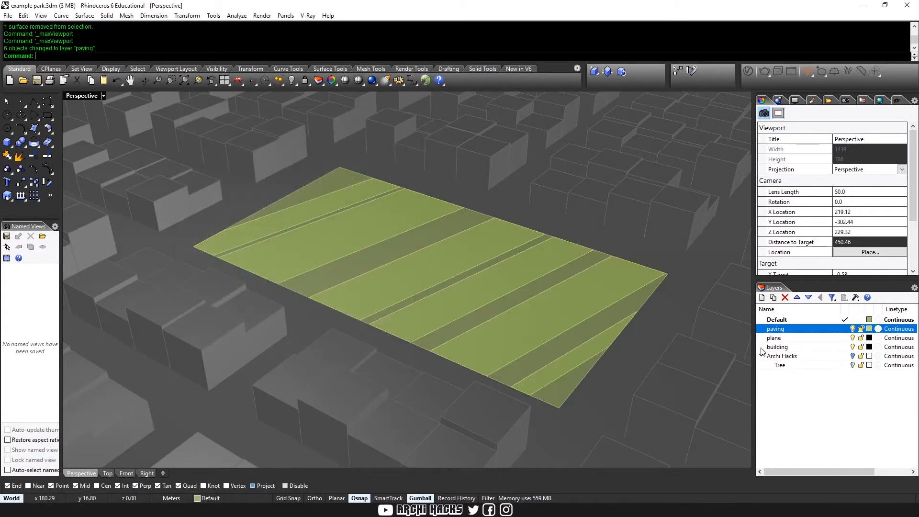
# Set the Default layer's colour to white (RGB 255, 255, 255)
pyautogui.click(869, 319)
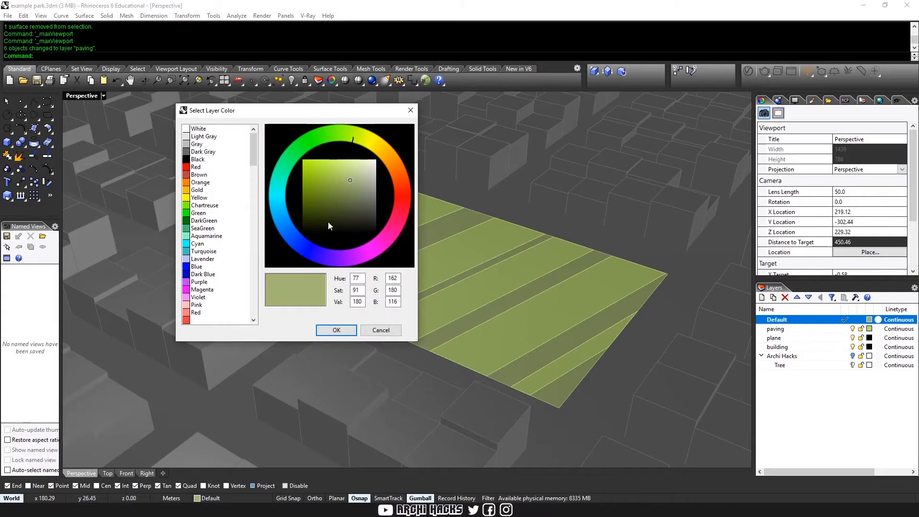
pyautogui.click(360, 190)
pyautogui.click(373, 195)
pyautogui.moveTo(372, 196); pyautogui.dragTo(376, 159)
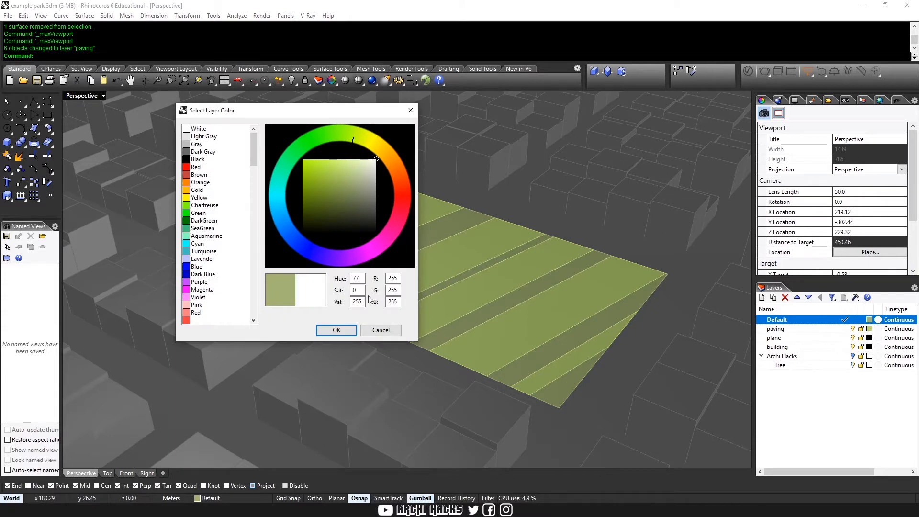
pyautogui.click(342, 331)
# Draw a single-segment polyline diagonally between two opposite corners of the park and select it
pyautogui.write('p')
pyautogui.press('Return')
pyautogui.click(485, 443)
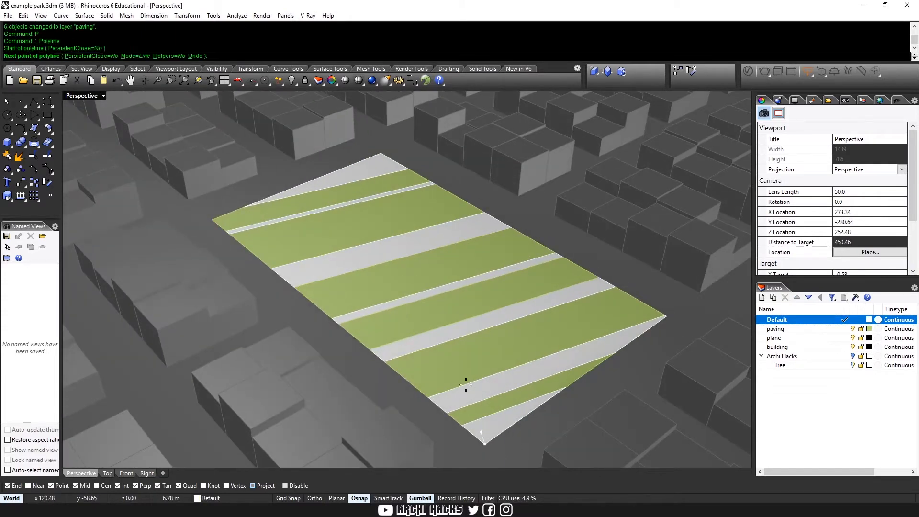
pyautogui.click(381, 154)
pyautogui.press('Return')
pyautogui.click(435, 306)
pyautogui.click(455, 329)
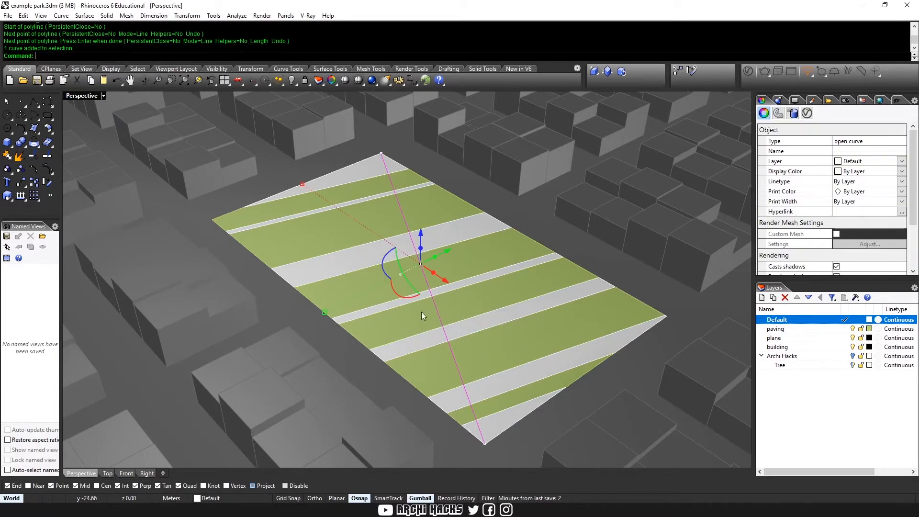
# Turn the diagonal into two closely spaced parallel lines extending beyond the park's corners, working in the Top view
pyautogui.moveTo(324, 312); pyautogui.dragTo(449, 287, button='right')
pyautogui.hotkey('ctrl', 'm')
pyautogui.click(305, 206)
pyautogui.hotkey('ctrl', 'm')
pyautogui.scroll(-6, 440, 316)
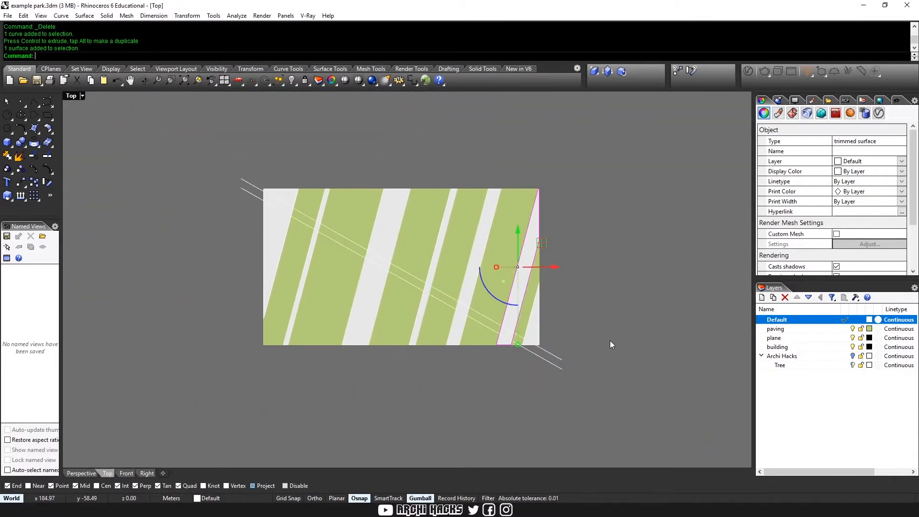
# Split all the park strips with the two diagonal lines and delete the lines
pyautogui.click(610, 341)
pyautogui.moveTo(630, 180); pyautogui.dragTo(287, 361)
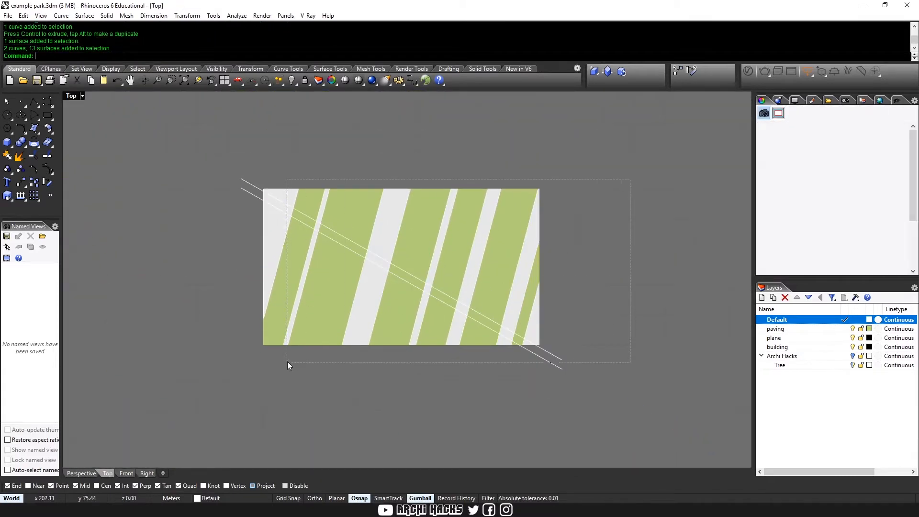
pyautogui.keyDown('ctrl'); pyautogui.moveTo(538, 358); pyautogui.dragTo(552, 377); pyautogui.keyUp('ctrl')
pyautogui.write('s')
pyautogui.press('Return')
pyautogui.press('Return')
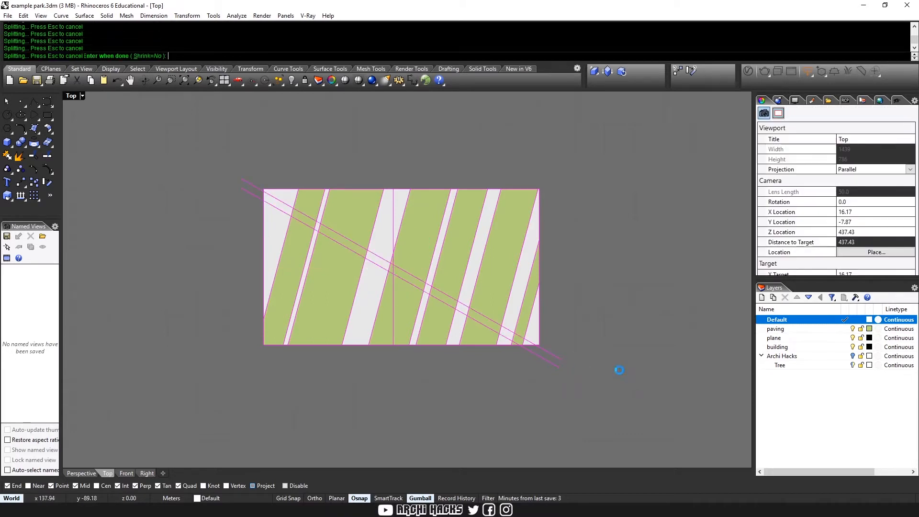
pyautogui.click(261, 164)
pyautogui.moveTo(261, 164); pyautogui.dragTo(245, 199)
pyautogui.write('d')
pyautogui.press('Return')
# Select the green pieces between the two diagonal cuts, plus the small corner pieces, and move them to the Default layer
pyautogui.click(292, 210)
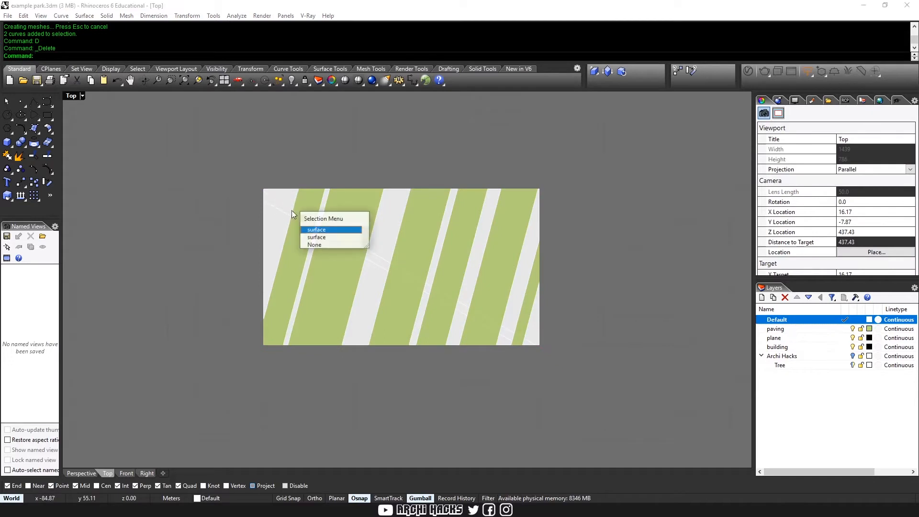
pyautogui.scroll(6, 272, 199)
pyautogui.moveTo(280, 165); pyautogui.dragTo(269, 225)
pyautogui.keyDown('shift'); pyautogui.click(349, 244); pyautogui.keyUp('shift')
pyautogui.keyDown('shift'); pyautogui.click(411, 290); pyautogui.keyUp('shift')
pyautogui.keyDown('shift'); pyautogui.click(515, 338); pyautogui.keyUp('shift')
pyautogui.keyDown('shift'); pyautogui.click(588, 380); pyautogui.keyUp('shift')
pyautogui.keyDown('shift'); pyautogui.click(659, 417); pyautogui.keyUp('shift')
pyautogui.moveTo(658, 417); pyautogui.dragTo(465, 316, button='right')
pyautogui.keyDown('shift'); pyautogui.click(475, 308); pyautogui.keyUp('shift')
pyautogui.keyDown('shift'); pyautogui.click(479, 320); pyautogui.keyUp('shift')
pyautogui.keyDown('shift'); pyautogui.click(501, 320); pyautogui.keyUp('shift')
pyautogui.keyDown('shift'); pyautogui.click(501, 321); pyautogui.keyUp('shift')
pyautogui.keyDown('shift'); pyautogui.click(466, 294); pyautogui.keyUp('shift')
pyautogui.keyDown('shift'); pyautogui.click(452, 314); pyautogui.keyUp('shift')
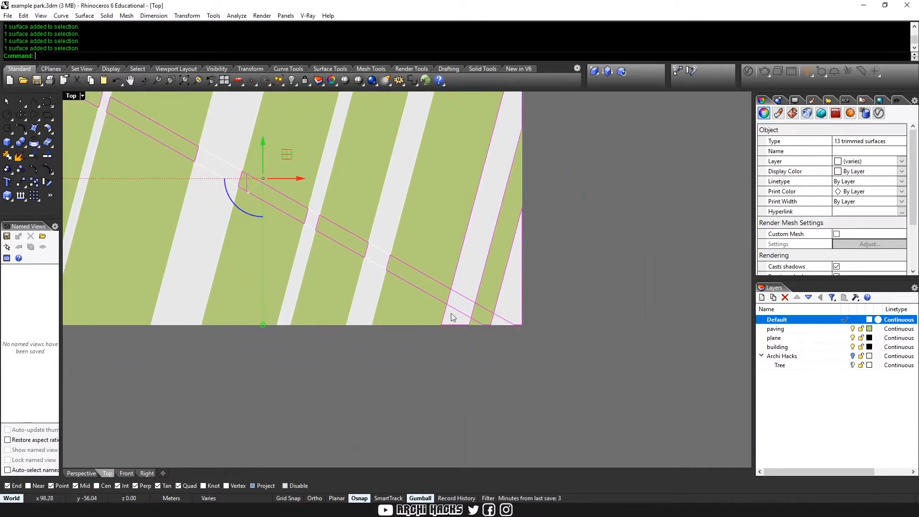
pyautogui.rightClick(778, 319)
pyautogui.click(813, 255)
# Join the white Default-layer surfaces into one polysurface and merge its coplanar faces with MergeAllFaces
pyautogui.moveTo(461, 220); pyautogui.dragTo(633, 354, button='right')
pyautogui.scroll(-3, 552, 304)
pyautogui.hotkey('ctrl', 'j')
pyautogui.write('Mregea')
pyautogui.press('Down')
pyautogui.press('Down')
pyautogui.press('Down')
pyautogui.press('Down')
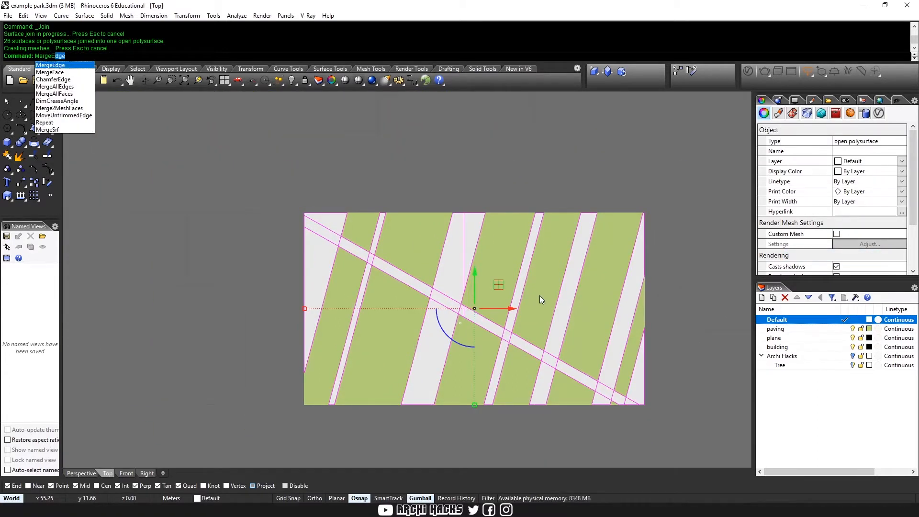
pyautogui.press('Up')
pyautogui.press('Down')
pyautogui.press('Down')
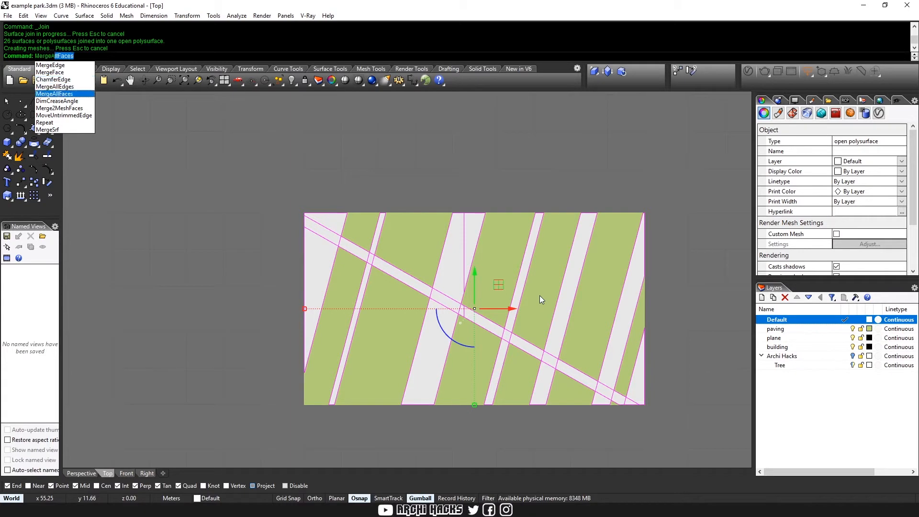
pyautogui.press('Return')
pyautogui.moveTo(570, 295); pyautogui.dragTo(554, 278, button='right')
# Turn on the Archi Hacks layer and examine its tree meshes in the park in the Perspective view
pyautogui.hotkey('ctrl', 'm')
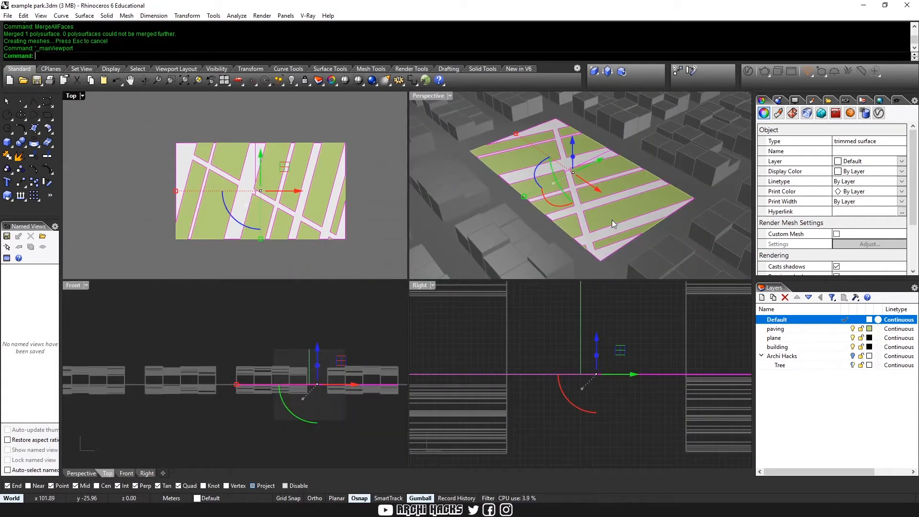
pyautogui.moveTo(611, 225); pyautogui.dragTo(540, 226, button='right')
pyautogui.hotkey('ctrl', 'm')
pyautogui.click(671, 230)
pyautogui.moveTo(481, 246); pyautogui.dragTo(364, 215, button='right')
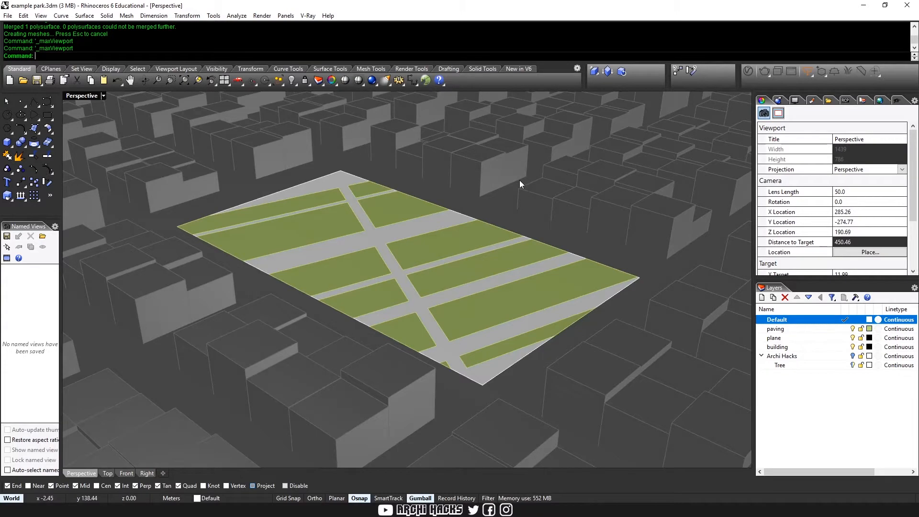
pyautogui.click(853, 356)
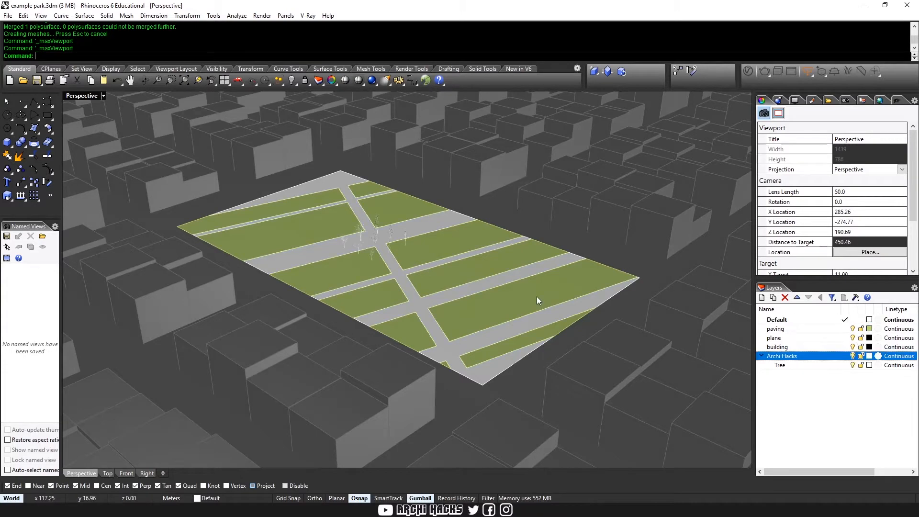
pyautogui.scroll(3, 536, 299)
pyautogui.scroll(5, 337, 261)
pyautogui.moveTo(391, 264); pyautogui.dragTo(521, 279, button='right')
pyautogui.scroll(8, 392, 219)
pyautogui.click(392, 219)
pyautogui.scroll(-6, 392, 219)
pyautogui.press('Escape')
# In the Top view, lock everything except the nine tree meshes and select the trees
pyautogui.hotkey('ctrl', 'm')
pyautogui.moveTo(319, 203); pyautogui.dragTo(352, 202, button='right')
pyautogui.hotkey('ctrl', 'm')
pyautogui.moveTo(465, 216); pyautogui.dragTo(418, 205, button='right')
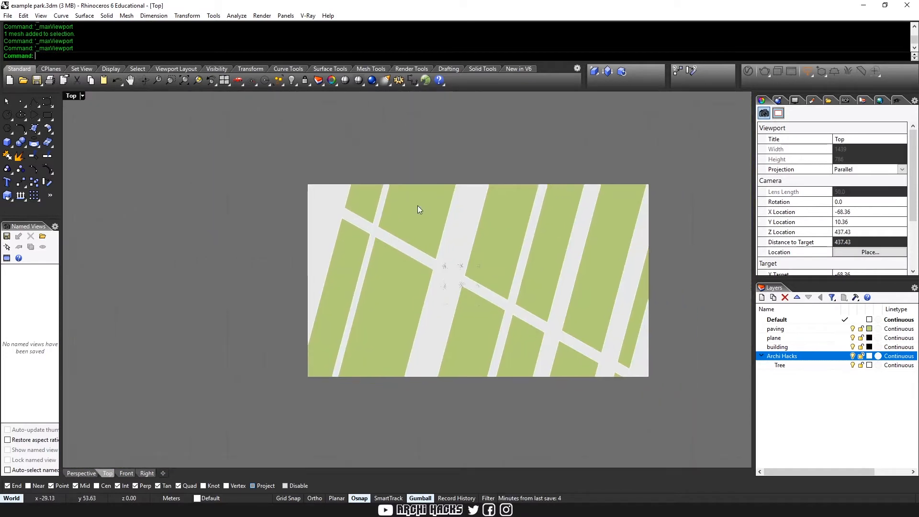
pyautogui.moveTo(385, 152); pyautogui.dragTo(485, 312)
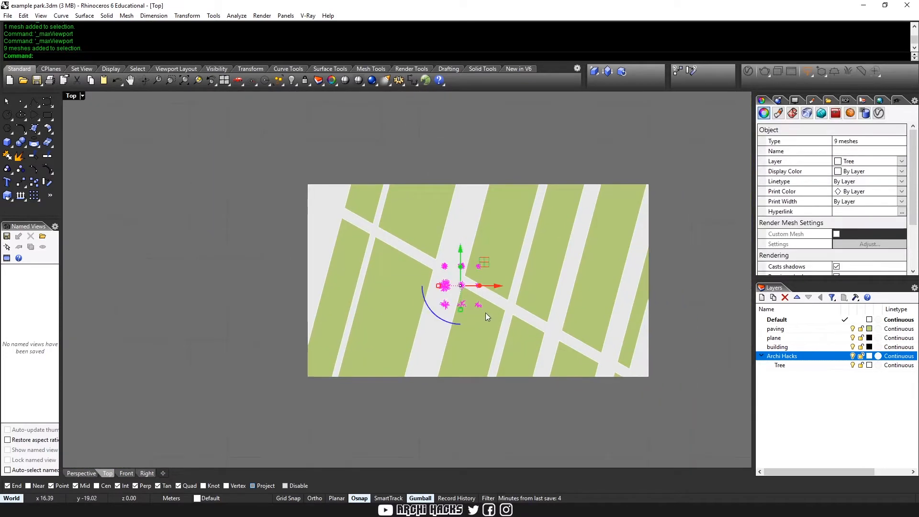
pyautogui.scroll(3, 484, 274)
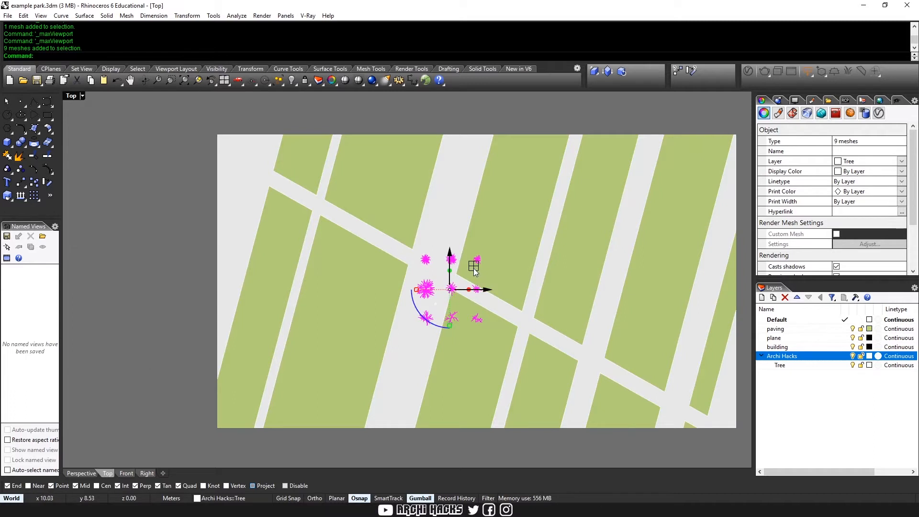
pyautogui.press('Return')
pyautogui.moveTo(360, 218); pyautogui.dragTo(530, 360)
pyautogui.moveTo(493, 306); pyautogui.dragTo(503, 274, button='right')
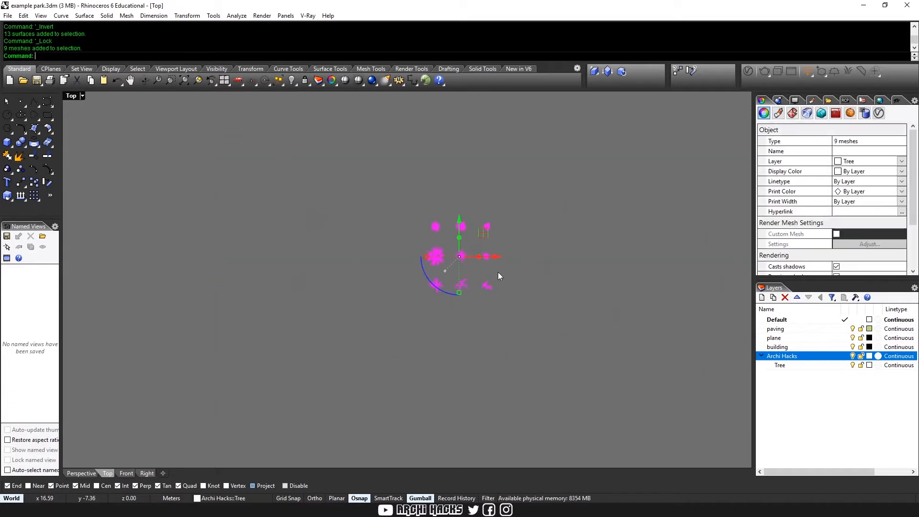
# Set the Top viewport's display mode to Drafting and move the nine trees to the park's lower-left corner
pyautogui.hotkey('ctrl', 'alt', 's')
pyautogui.hotkey('ctrl', 'alt', 'w')
pyautogui.moveTo(485, 230); pyautogui.dragTo(296, 327)
pyautogui.moveTo(376, 326); pyautogui.dragTo(343, 332, button='right')
# Array the nine trees as 4 x 2 x 1 copies over the park, spaced about 50.4 m in X and 56.6 m in Y
pyautogui.write('Arr')
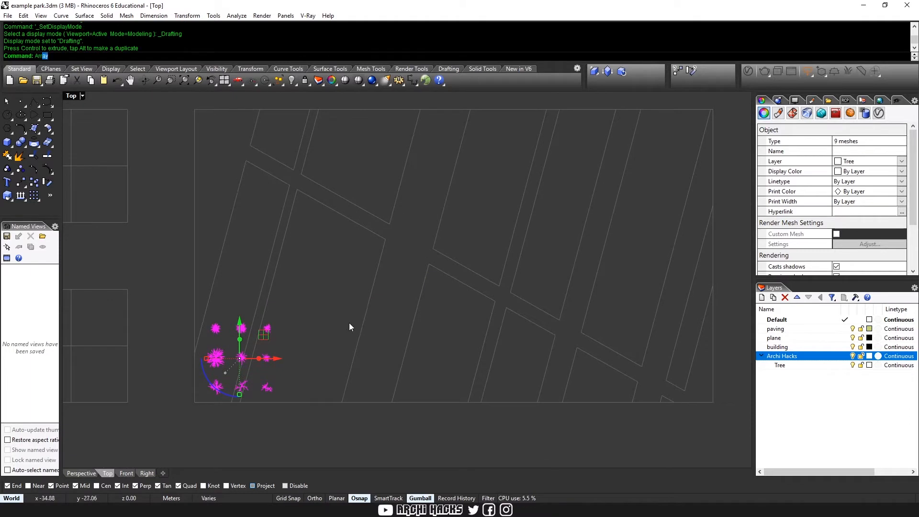
pyautogui.press('Return')
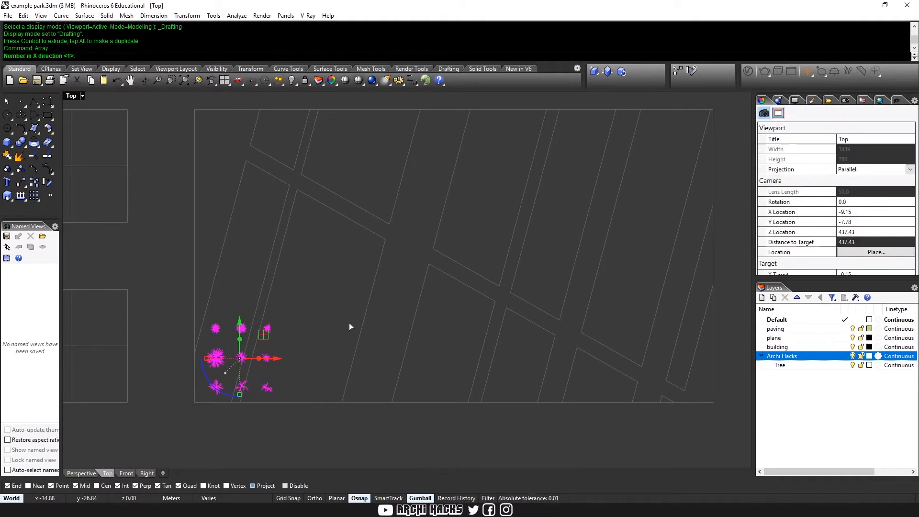
pyautogui.write('4')
pyautogui.press('Return')
pyautogui.write('2')
pyautogui.press('Return')
pyautogui.press('Return')
pyautogui.click(241, 358)
pyautogui.click(355, 230)
pyautogui.press('Return')
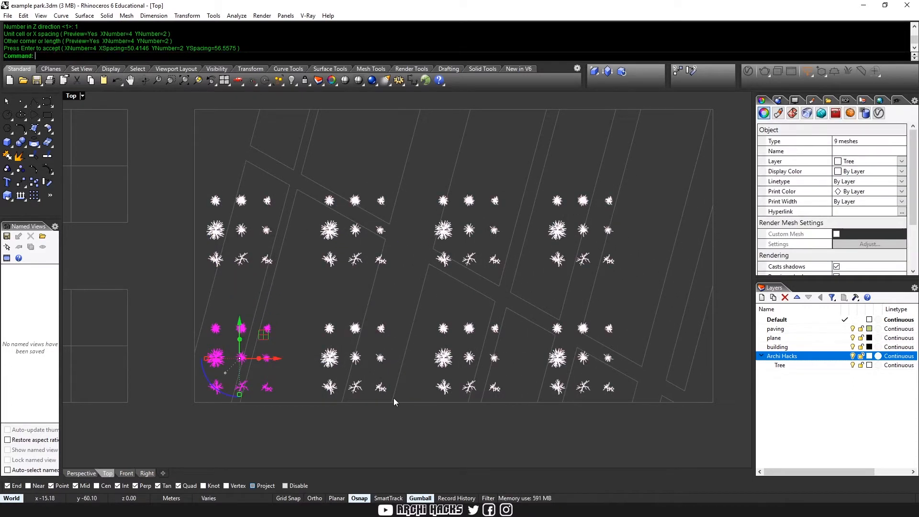
# Select all 72 trees and apply RandomMove between two points placed roughly horizontally, pointing right
pyautogui.moveTo(165, 172); pyautogui.dragTo(679, 446)
pyautogui.write('RandomRotate')
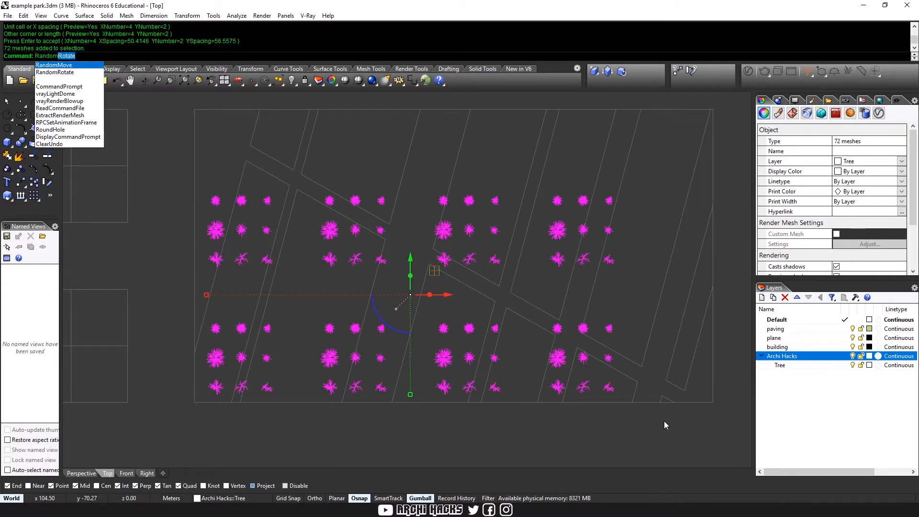
pyautogui.press('Return')
pyautogui.click(466, 291)
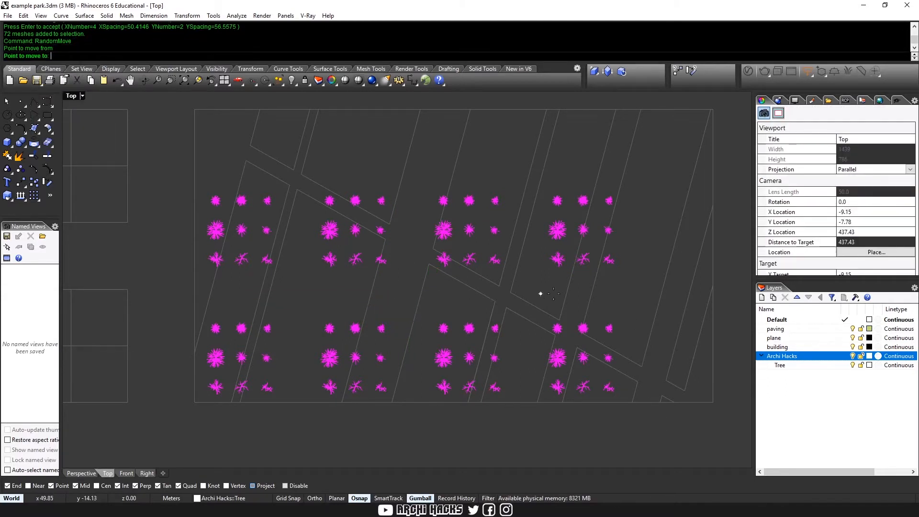
pyautogui.click(590, 296)
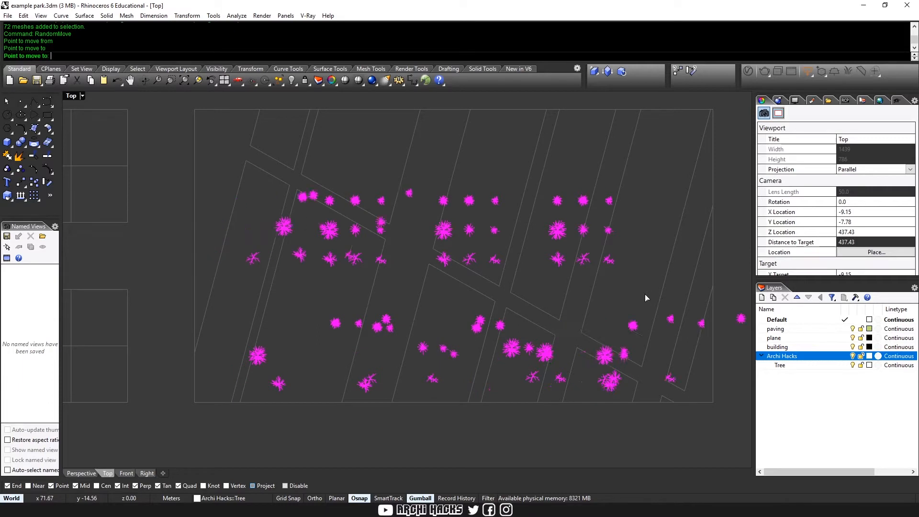
# Scatter the 72 trees further across the park with repeated RandomMove runs, and rotate them with RandomRotate
pyautogui.rightClick(578, 332)
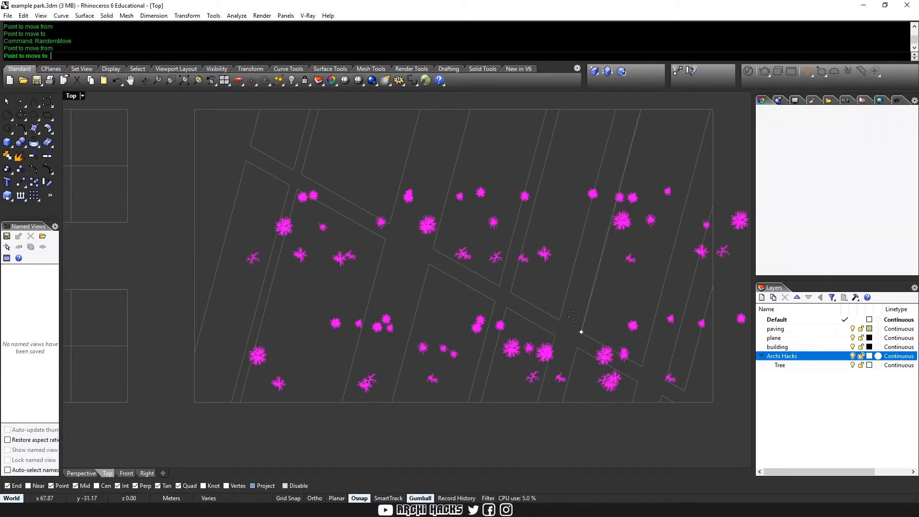
pyautogui.click(568, 261)
pyautogui.click(569, 261)
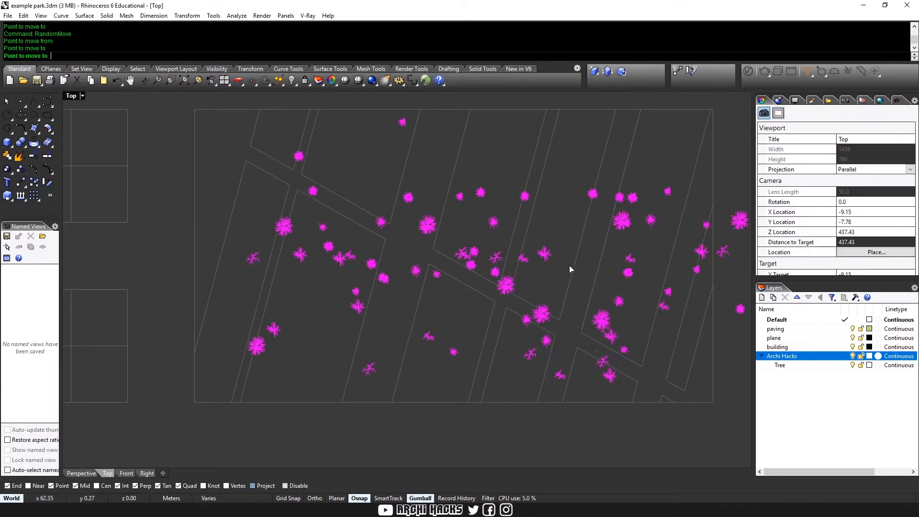
pyautogui.moveTo(556, 260); pyautogui.dragTo(487, 285, button='right')
pyautogui.moveTo(475, 253); pyautogui.dragTo(364, 269)
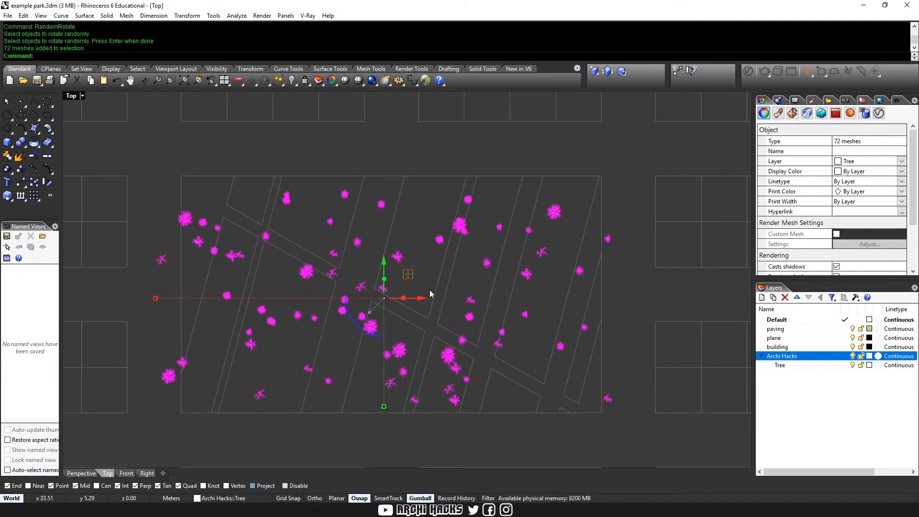
# Copy the 72 selected trees by rotating them half a turn about their centre with the gumball
pyautogui.moveTo(346, 272); pyautogui.dragTo(376, 244, button='right')
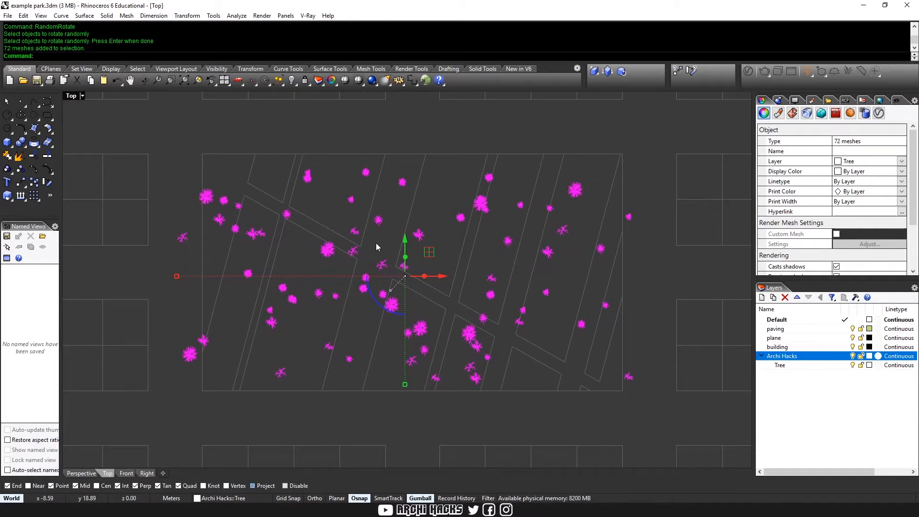
pyautogui.click(383, 310)
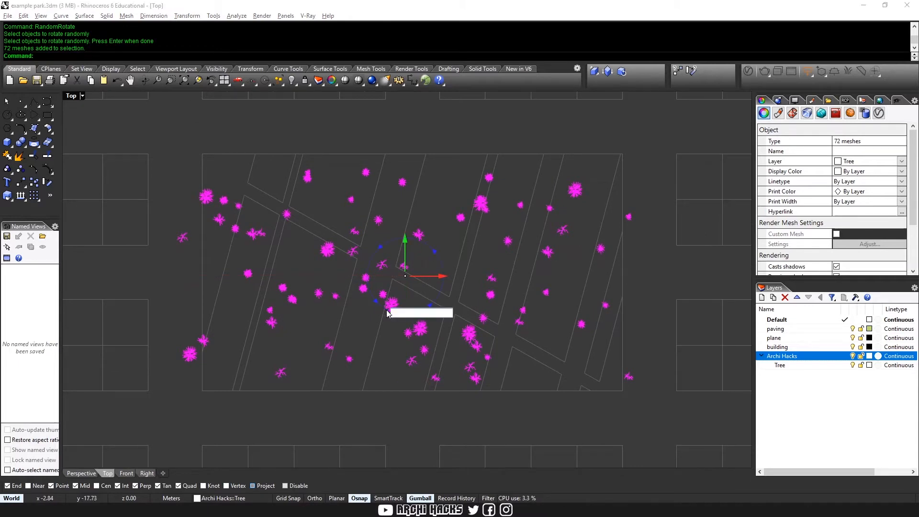
pyautogui.press('Return')
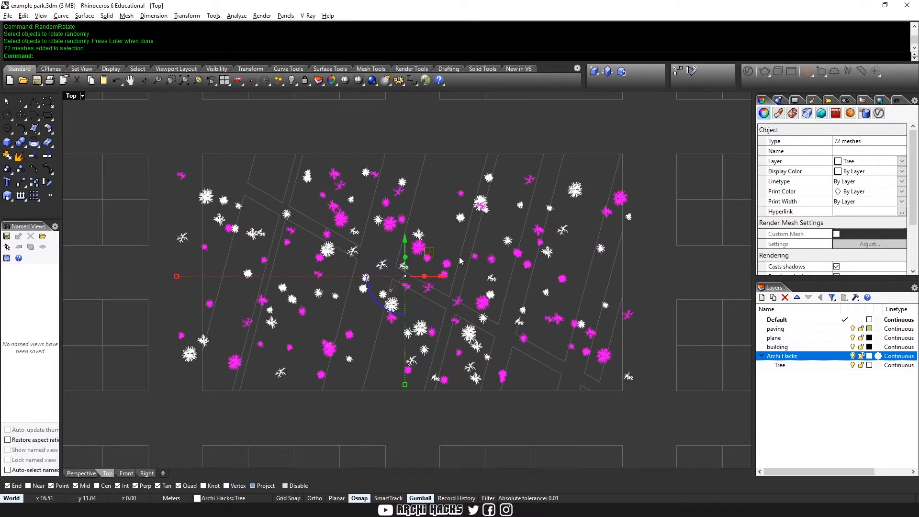
# Select all 144 trees and make a mirrored copy of them across the park's horizontal centre line with a gumball scale factor of -1
pyautogui.click(576, 136)
pyautogui.moveTo(147, 135); pyautogui.dragTo(215, 382)
pyautogui.press('Escape')
pyautogui.moveTo(134, 134); pyautogui.dragTo(720, 405)
pyautogui.press('Escape')
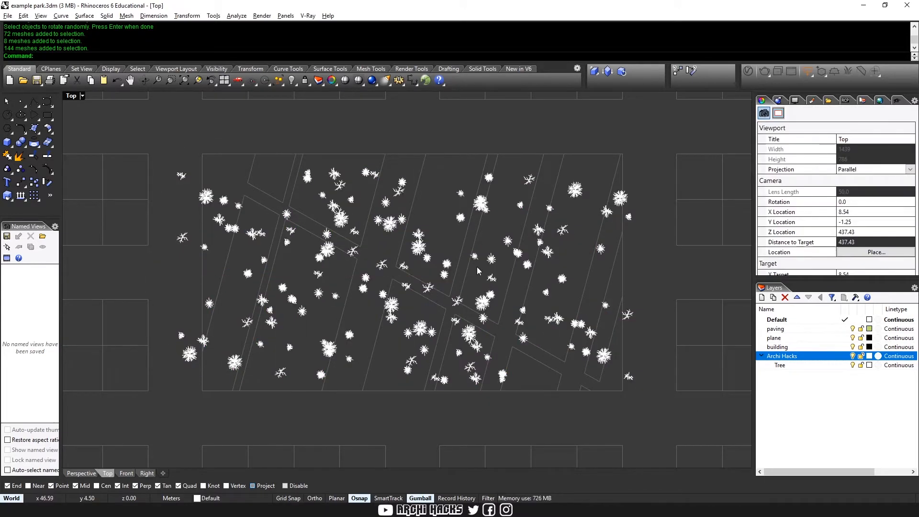
pyautogui.moveTo(153, 135); pyautogui.dragTo(708, 408)
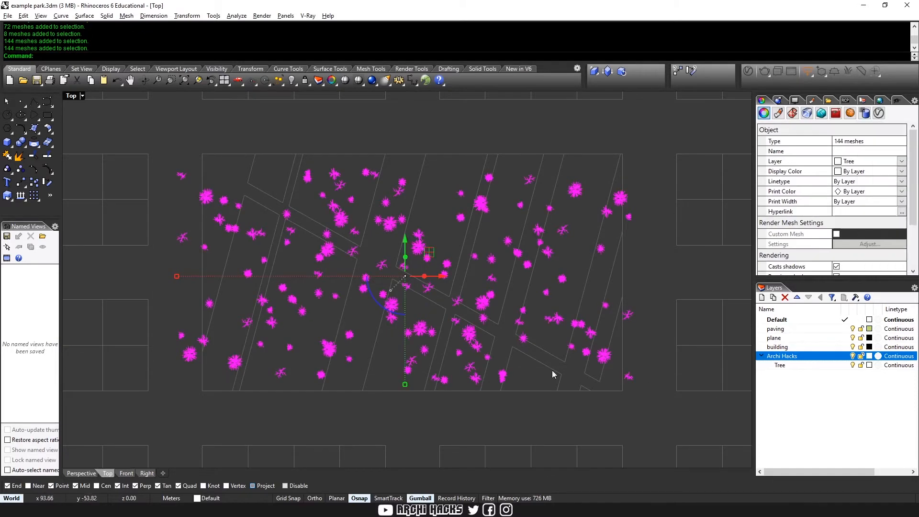
pyautogui.click(406, 385)
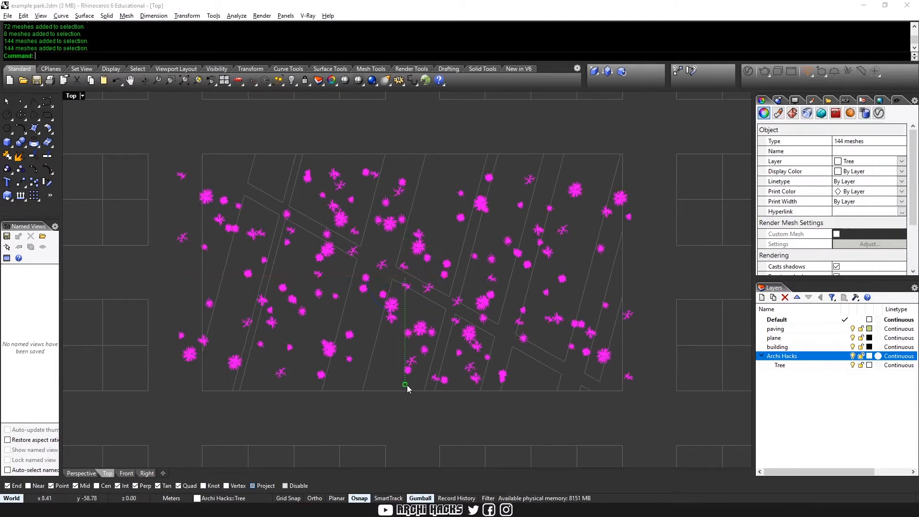
pyautogui.write('-1')
pyautogui.press('Return')
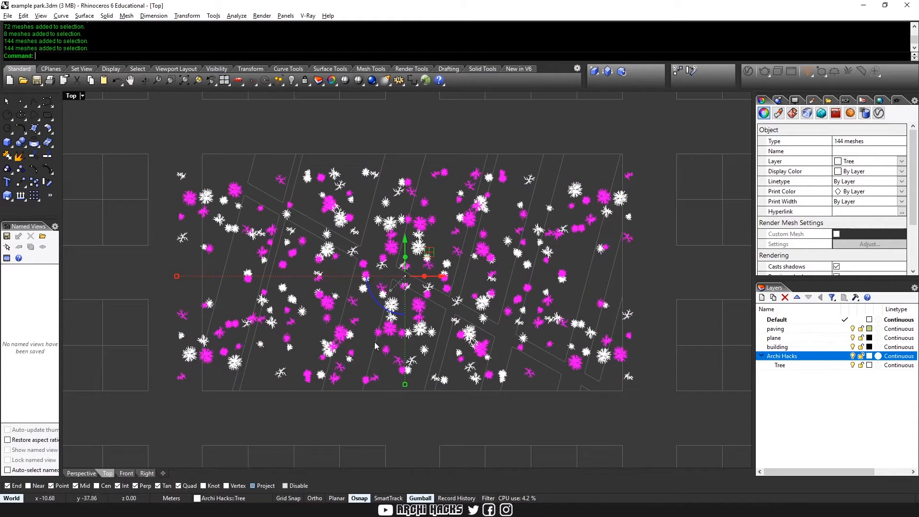
# Apply RandomMove to the 144 mirrored trees and shift them back left over the park
pyautogui.write('RandomM')
pyautogui.press('Return')
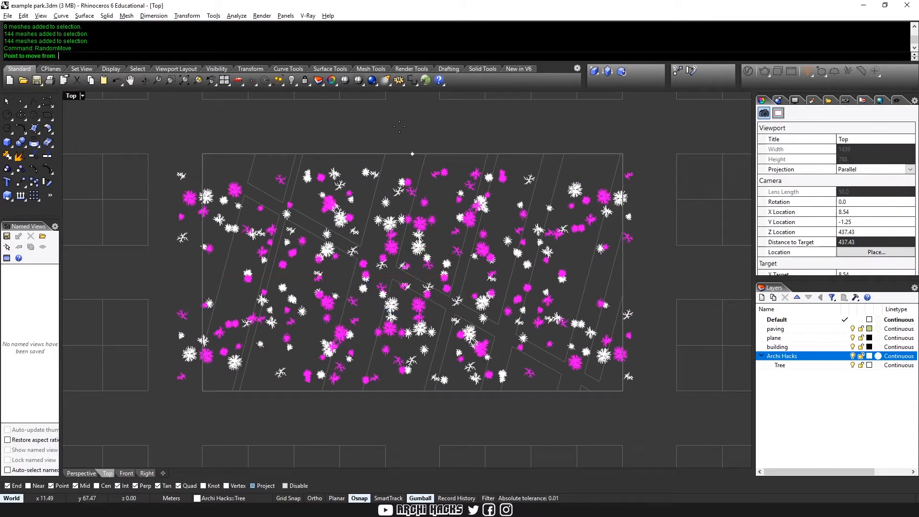
pyautogui.click(500, 143)
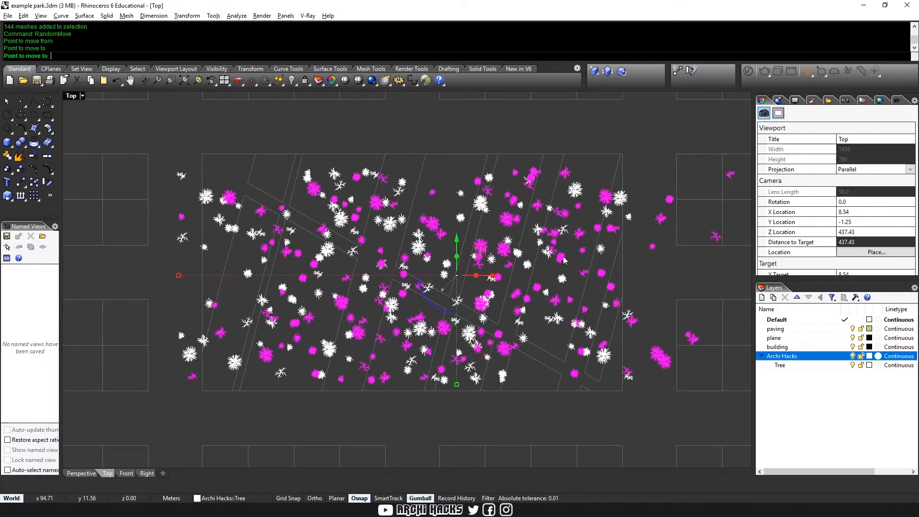
pyautogui.moveTo(491, 285); pyautogui.dragTo(454, 282)
pyautogui.click(645, 289)
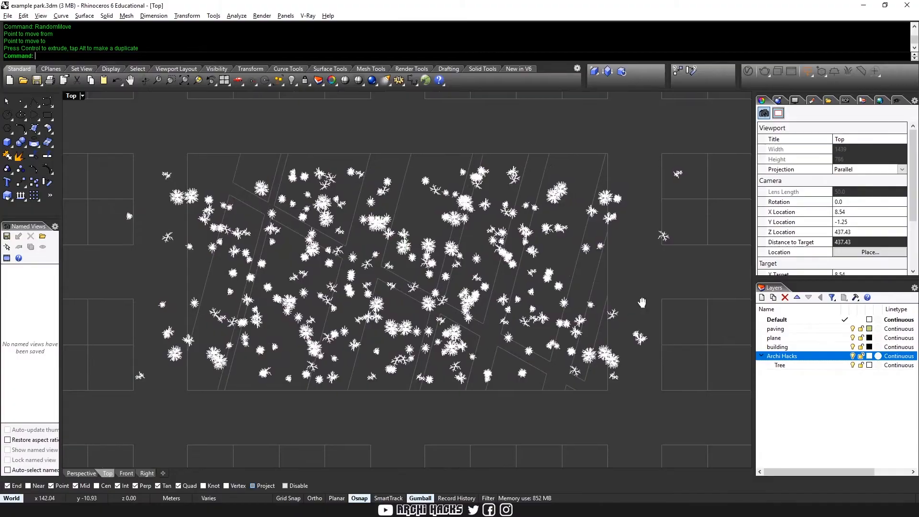
# Switch to the maximized Perspective view and unlock all locked objects around the trees
pyautogui.hotkey('ctrl', 'm')
pyautogui.click(627, 179)
pyautogui.hotkey('ctrl', 'm')
pyautogui.moveTo(535, 244); pyautogui.dragTo(636, 246, button='right')
pyautogui.scroll(-6, 556, 248)
pyautogui.moveTo(556, 248); pyautogui.dragTo(497, 282, button='right')
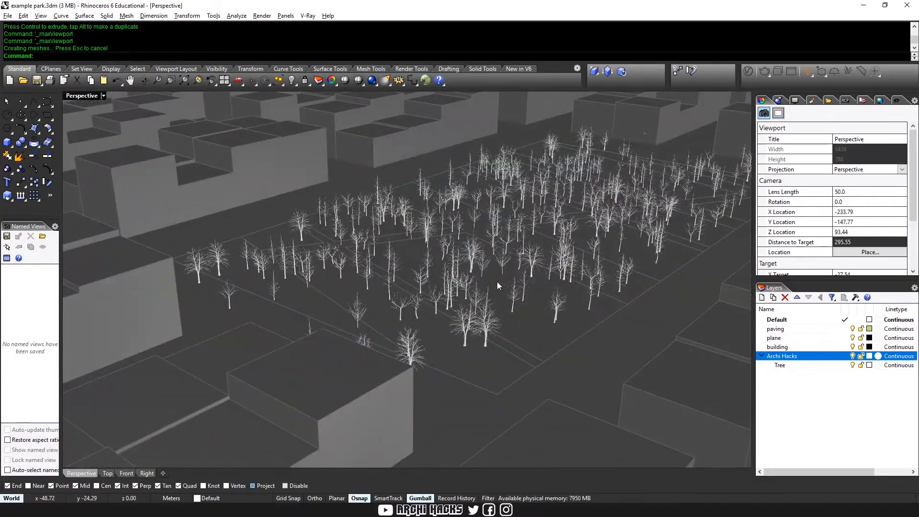
pyautogui.scroll(3, 509, 312)
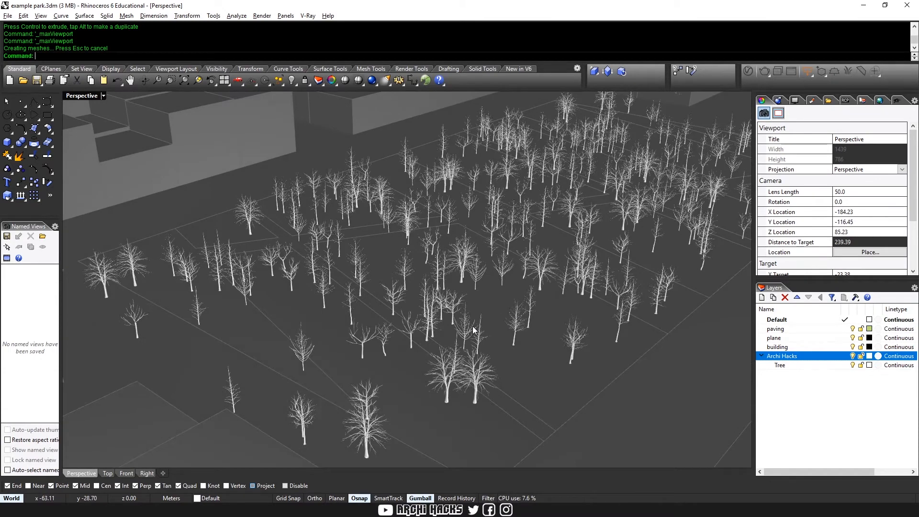
pyautogui.write('LOCK')
pyautogui.press('Return')
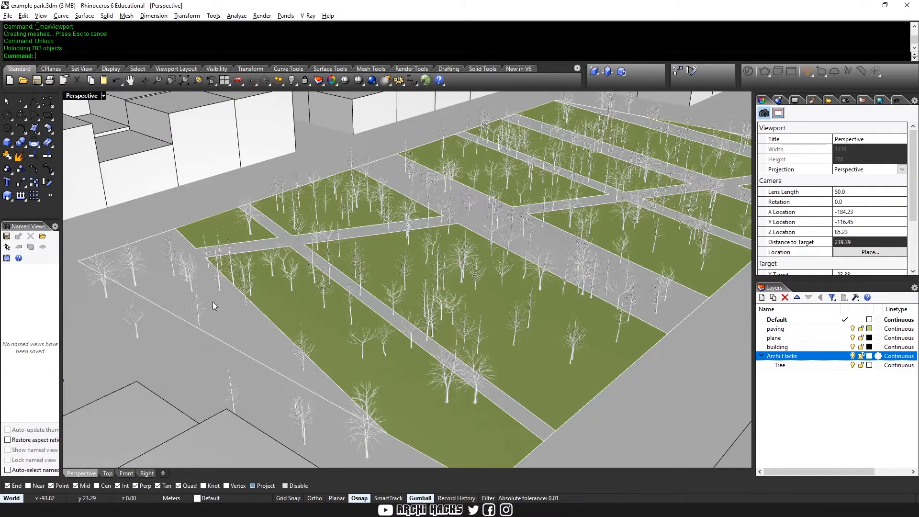
# Duplicate the border of the park's grey path surface with DupBorder
pyautogui.click(248, 330)
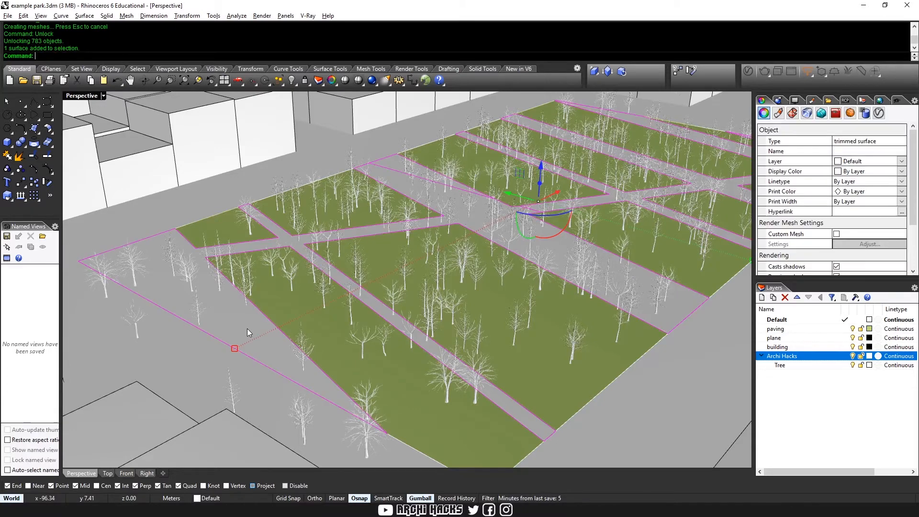
pyautogui.write('DupBorder')
pyautogui.press('Return')
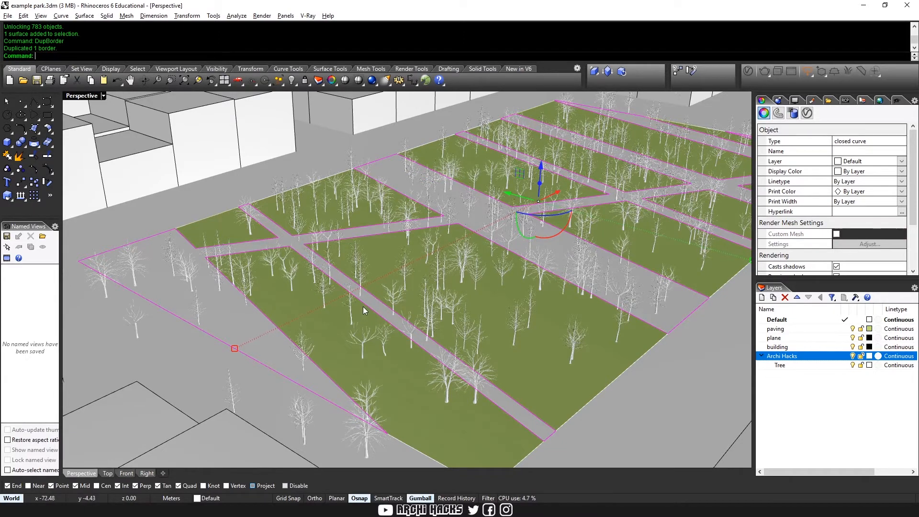
# Add all objects on the Archi Hacks and Tree layers to the selected border curve and isolate the selection
pyautogui.rightClick(789, 363)
pyautogui.keyDown('shift'); pyautogui.click(777, 356); pyautogui.keyUp('shift')
pyautogui.rightClick(775, 354)
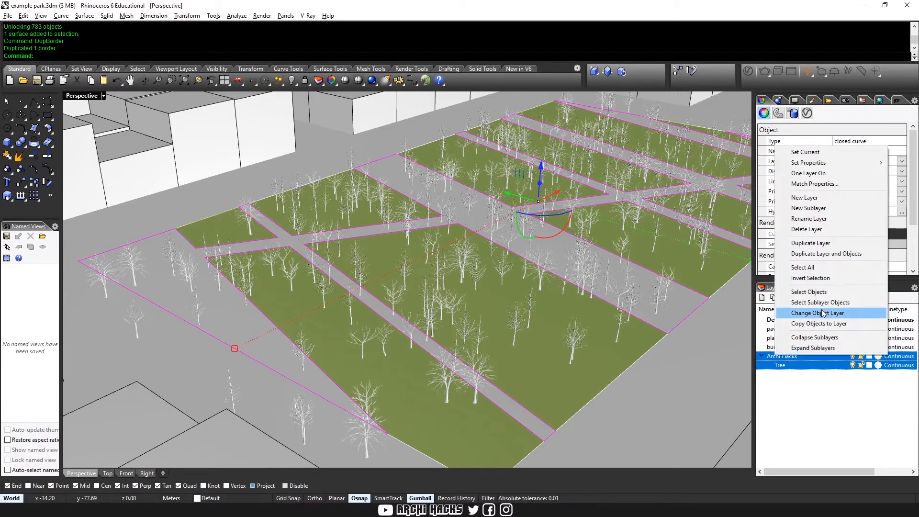
pyautogui.click(830, 293)
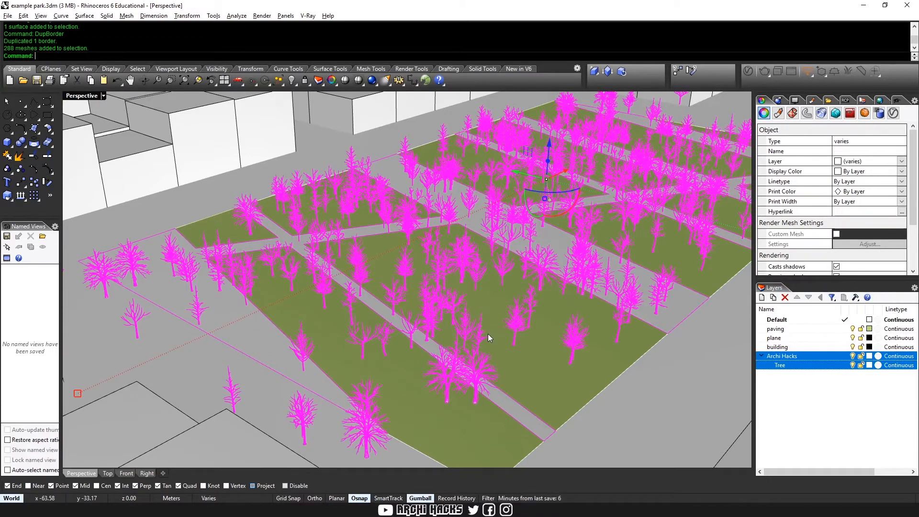
pyautogui.press('Return')
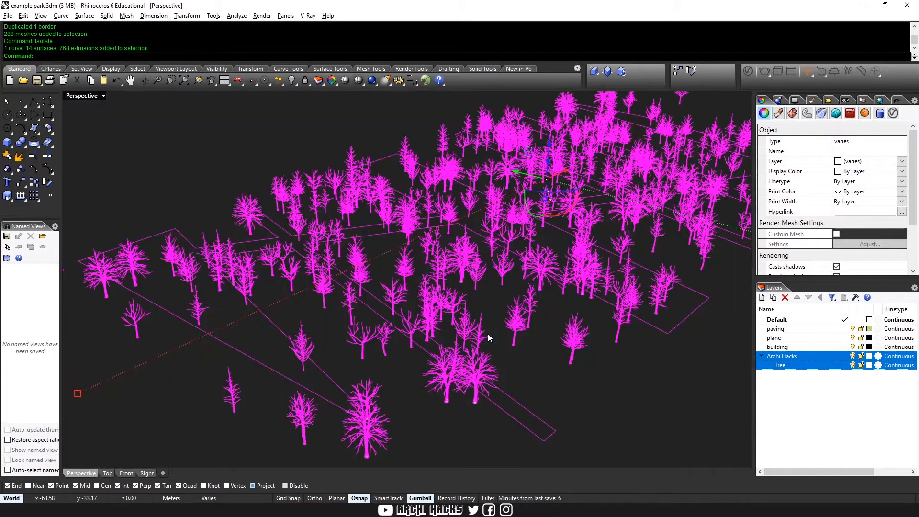
# In the Top view, select the trees inside the path border with SelBoundary in Window mode and delete them
pyautogui.click(578, 383)
pyautogui.hotkey('ctrl', 'm')
pyautogui.click(335, 201)
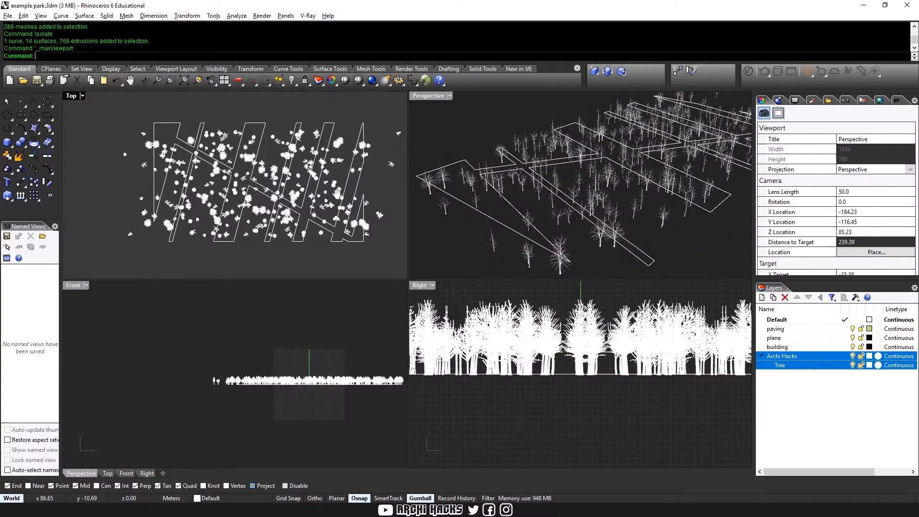
pyautogui.hotkey('ctrl', 'm')
pyautogui.moveTo(463, 263); pyautogui.dragTo(441, 227, button='right')
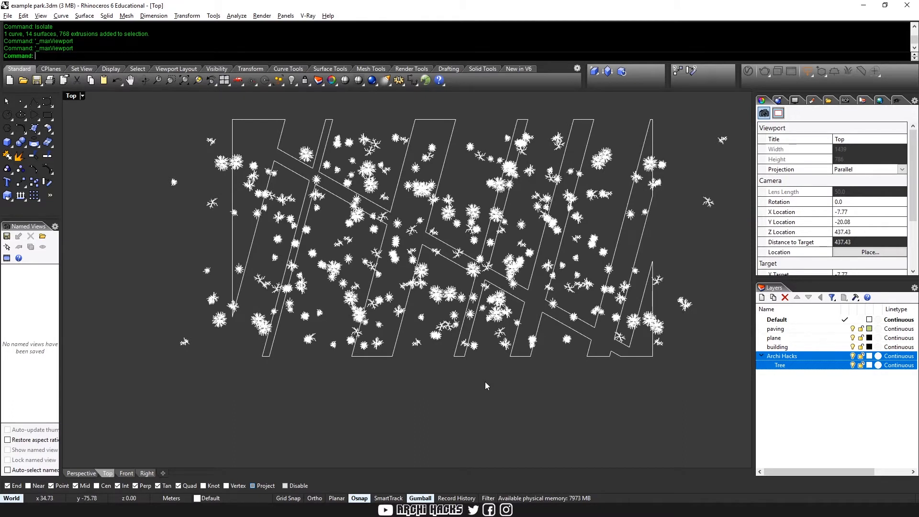
pyautogui.write('SelBoundary')
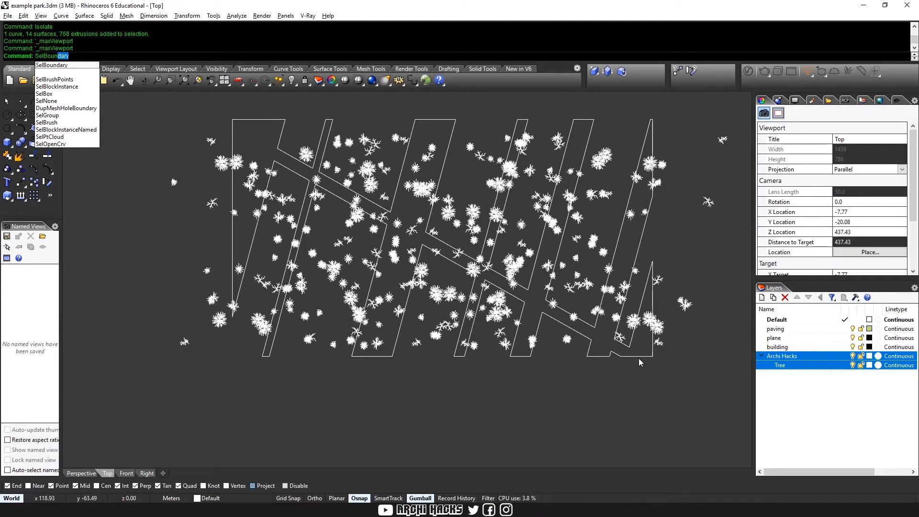
pyautogui.click(77, 66)
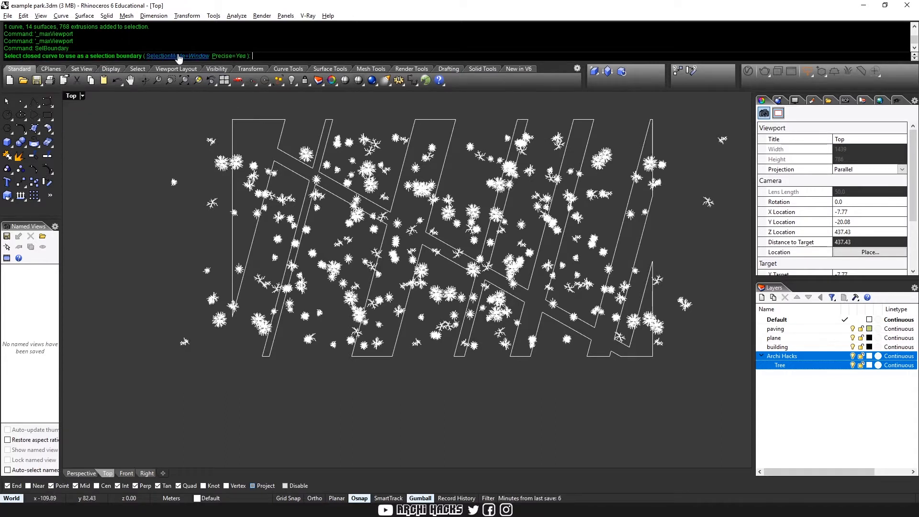
pyautogui.click(272, 120)
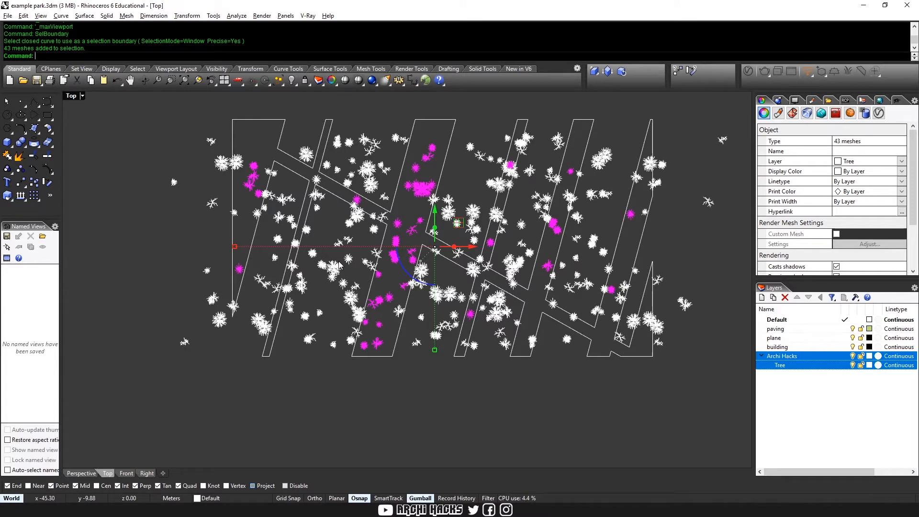
pyautogui.press('Delete')
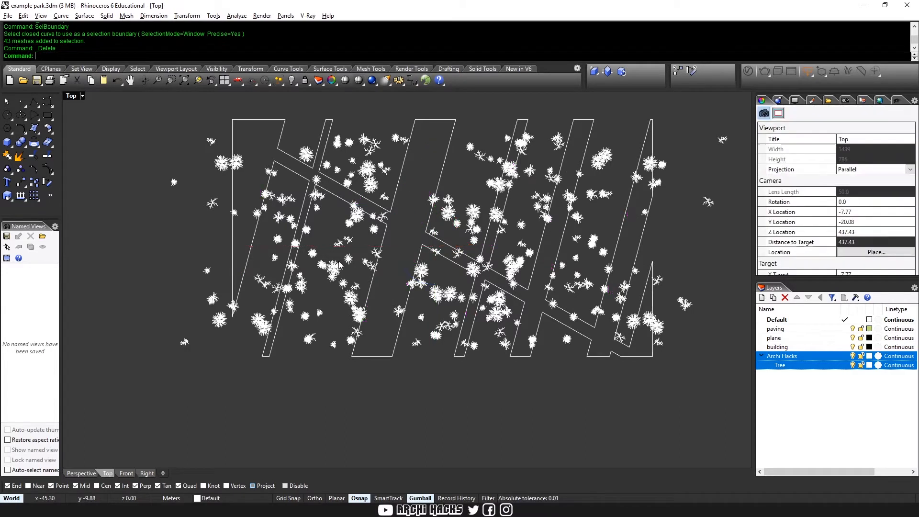
# Examine the remaining trees whose branches or trunks overlap the path border
pyautogui.scroll(5, 232, 134)
pyautogui.moveTo(233, 135); pyautogui.dragTo(320, 221, button='right')
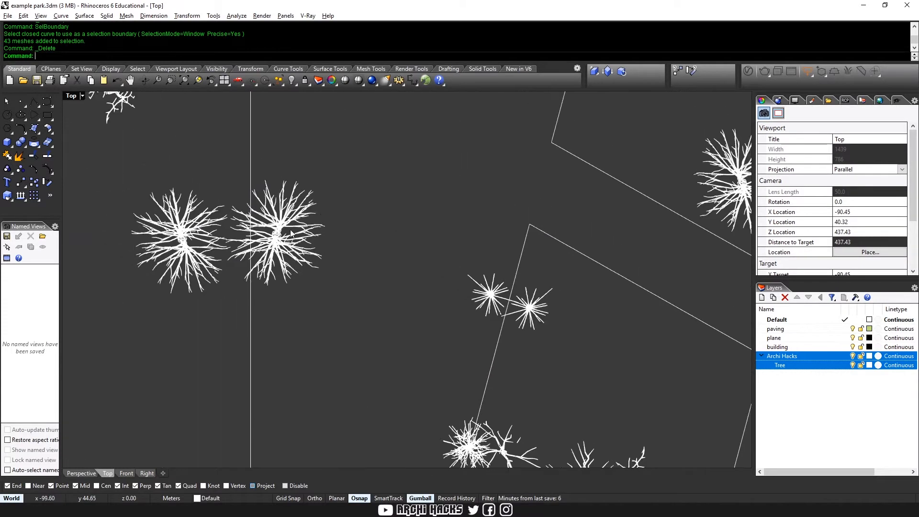
pyautogui.scroll(8, 293, 237)
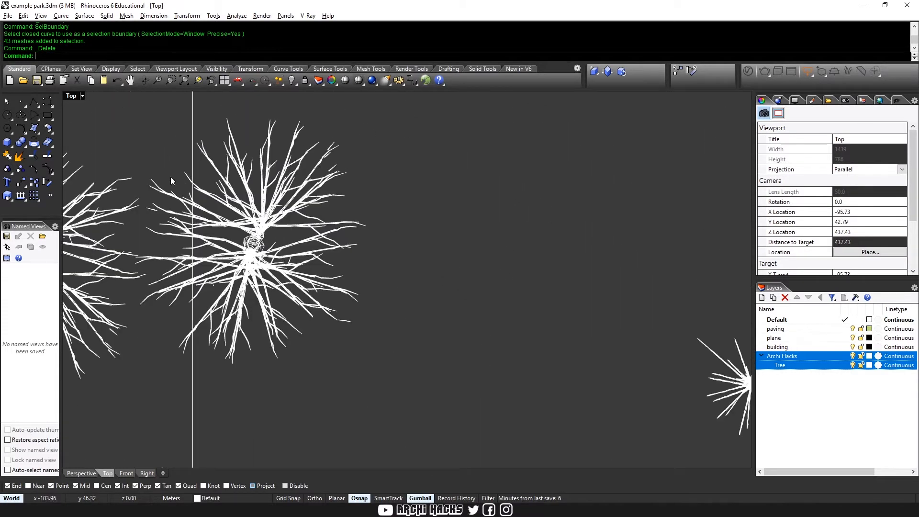
pyautogui.scroll(-16, 153, 201)
pyautogui.moveTo(221, 239); pyautogui.dragTo(284, 191, button='right')
pyautogui.scroll(3, 286, 245)
pyautogui.moveTo(282, 246); pyautogui.dragTo(294, 267, button='right')
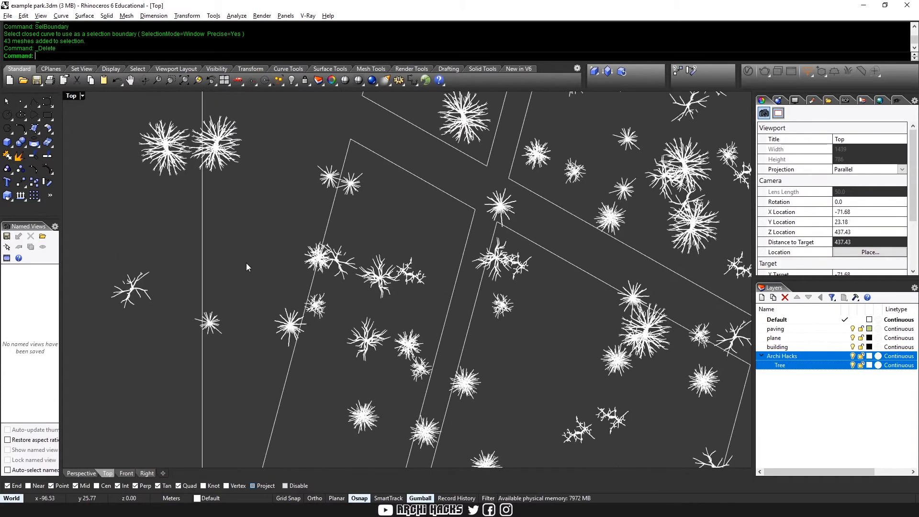
# Try SelBoundary with the selection mode set to Crossing
pyautogui.write('SelBoundary')
pyautogui.press('Return')
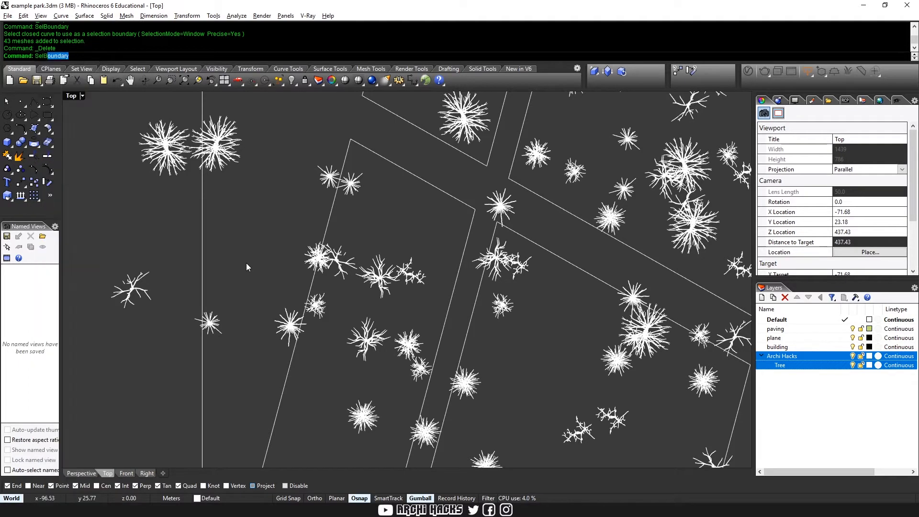
pyautogui.click(172, 56)
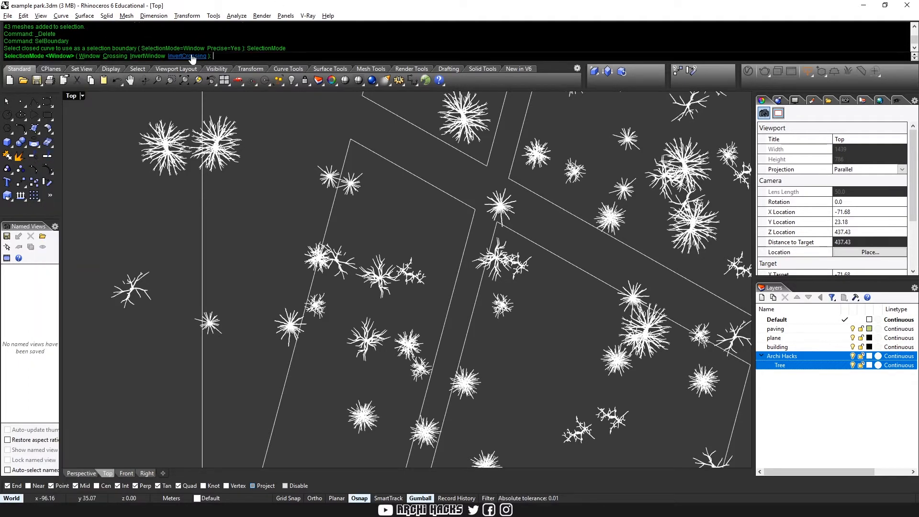
pyautogui.click(114, 57)
pyautogui.scroll(-3, 268, 239)
pyautogui.moveTo(367, 287); pyautogui.dragTo(281, 223, button='right')
pyautogui.moveTo(372, 256); pyautogui.dragTo(356, 224, button='right')
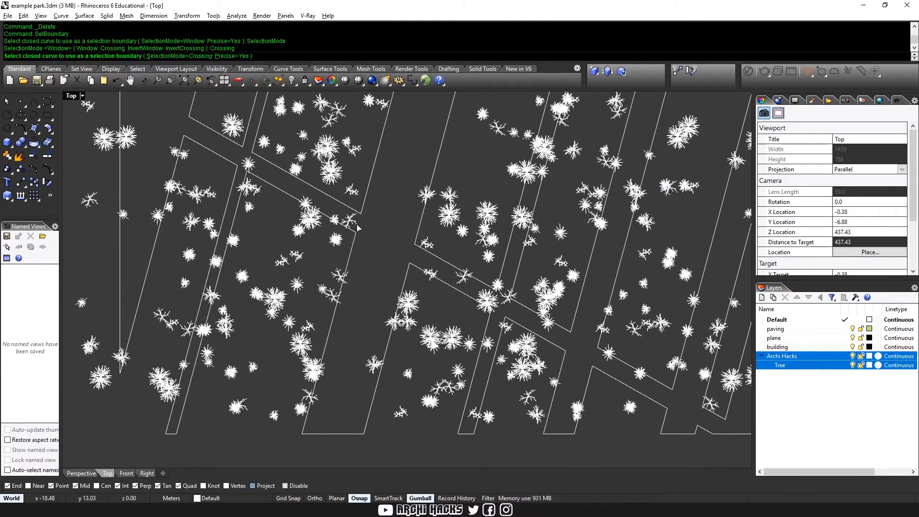
pyautogui.press('Escape')
# Inspect single trees crossing the path edges and check the full extent of the border curve
pyautogui.moveTo(328, 266); pyautogui.dragTo(315, 234)
pyautogui.press('Escape')
pyautogui.scroll(3, 282, 219)
pyautogui.press('Escape')
pyautogui.scroll(-10, 257, 231)
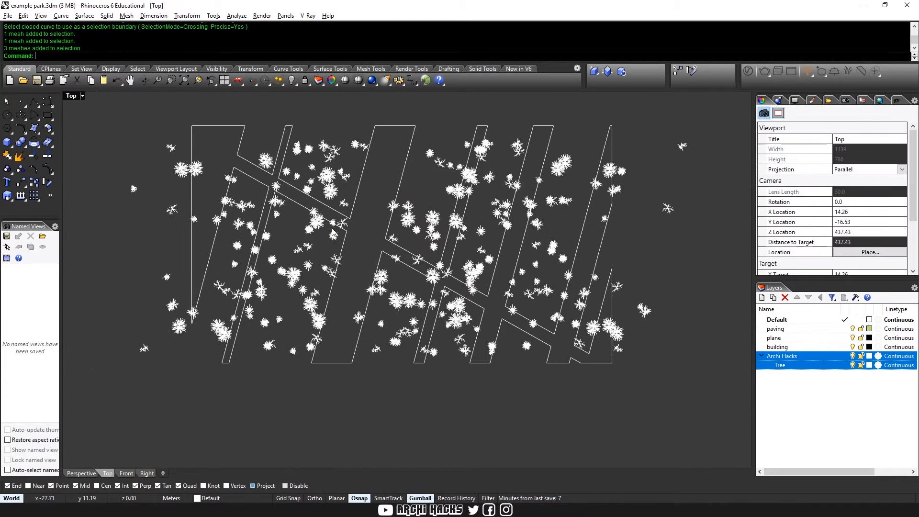
pyautogui.scroll(5, 363, 215)
pyautogui.click(364, 218)
pyautogui.scroll(-5, 364, 218)
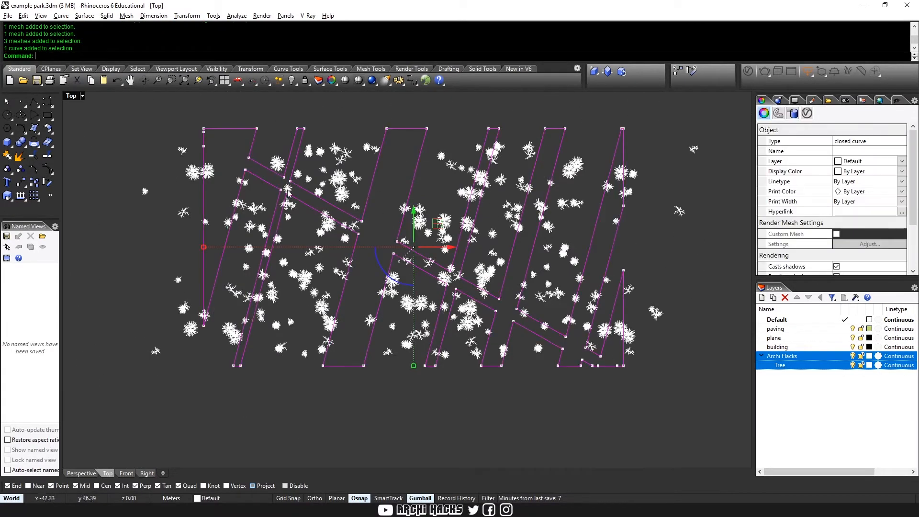
pyautogui.press('Escape')
# Select the trees touching the path border with SelBoundary in Crossing mode and delete them
pyautogui.write('SelB')
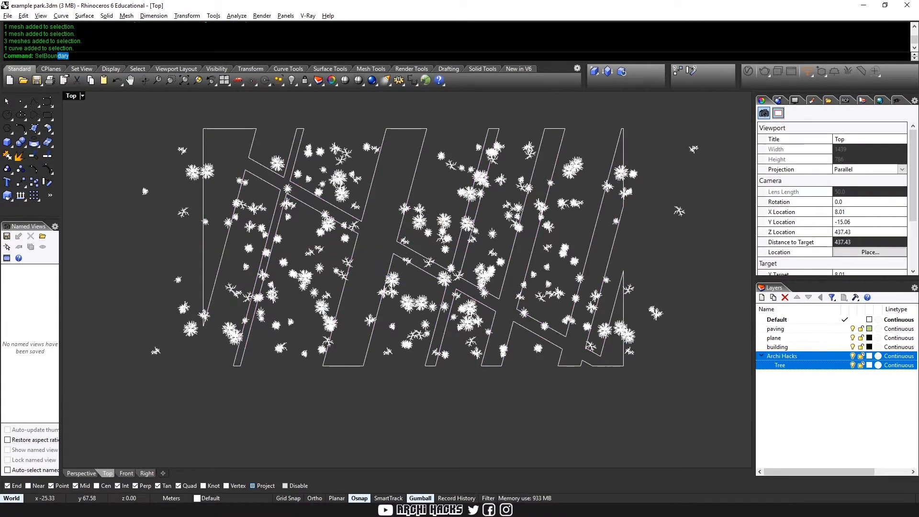
pyautogui.write('oun')
pyautogui.press('Return')
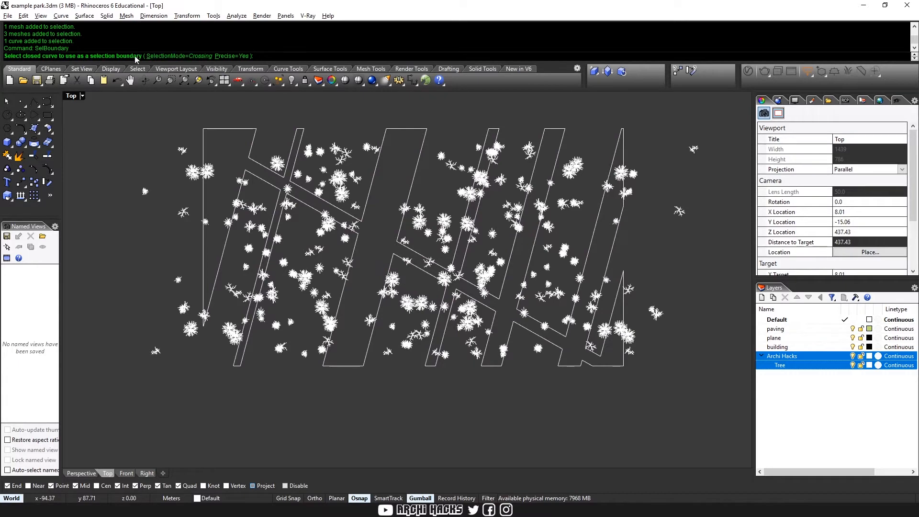
pyautogui.click(251, 131)
pyautogui.press('Return')
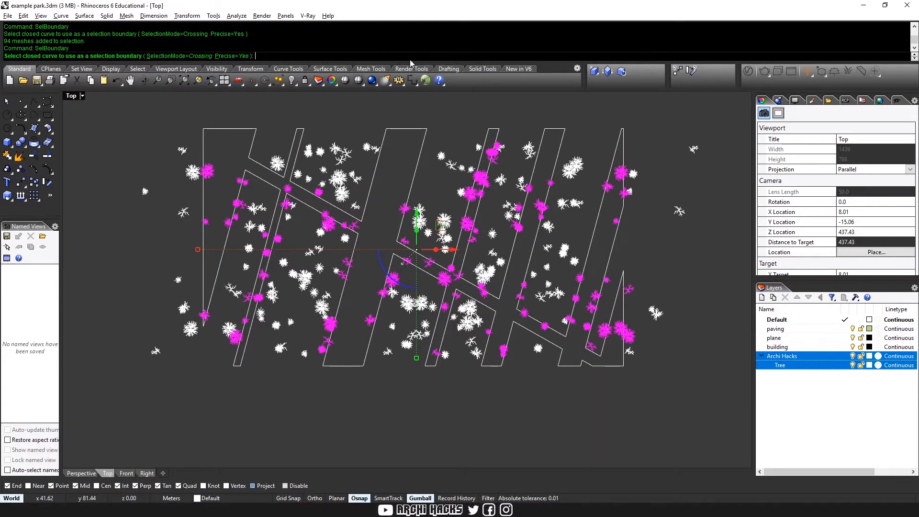
pyautogui.press('Return')
pyautogui.press('Delete')
# Select the border curve and the stray trees outside both short sides of the park and delete them
pyautogui.moveTo(733, 111); pyautogui.dragTo(619, 401)
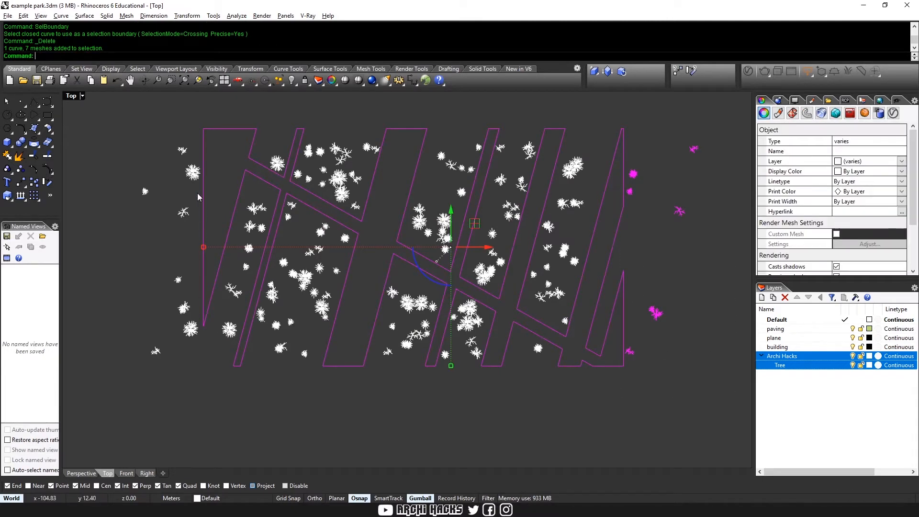
pyautogui.keyDown('shift'); pyautogui.moveTo(197, 117); pyautogui.dragTo(120, 411); pyautogui.keyUp('shift')
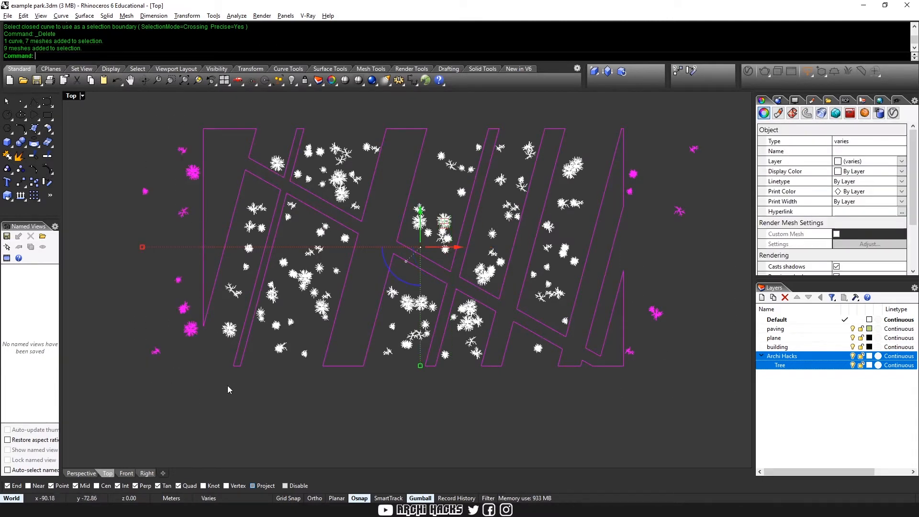
pyautogui.press('Delete')
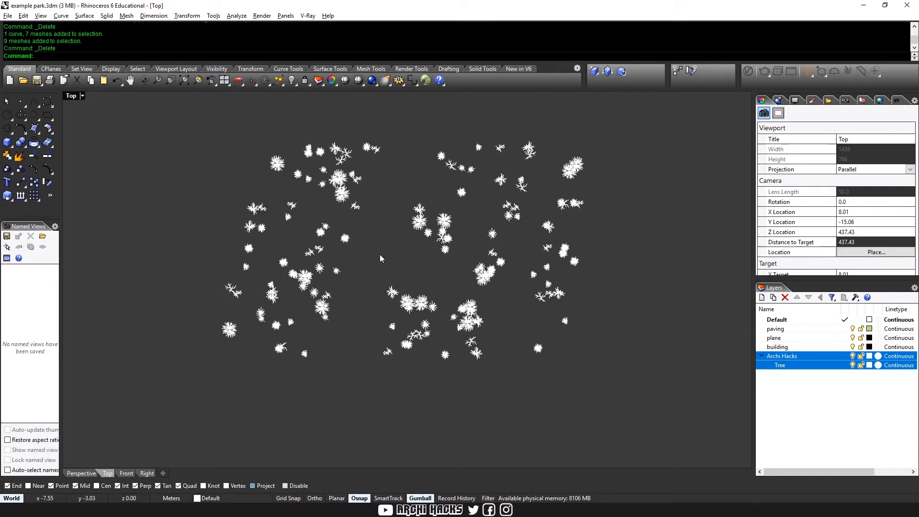
# Unisolate the hidden objects and show the park with its trees in a maximized Perspective view
pyautogui.write('Unisolate')
pyautogui.press('Return')
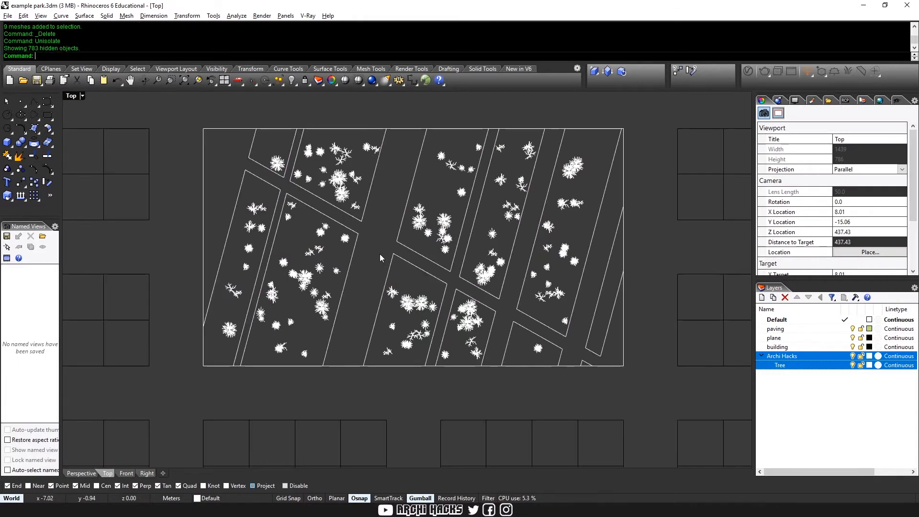
pyautogui.hotkey('ctrl', 'm')
pyautogui.click(506, 228)
pyautogui.hotkey('ctrl', 'm')
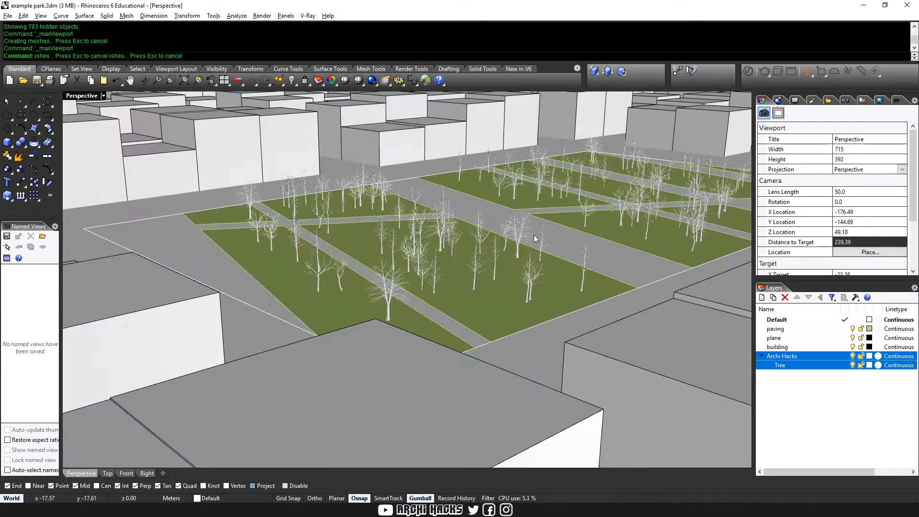
pyautogui.scroll(-3, 512, 266)
pyautogui.moveTo(493, 280); pyautogui.dragTo(509, 298, button='right')
pyautogui.scroll(3, 400, 290)
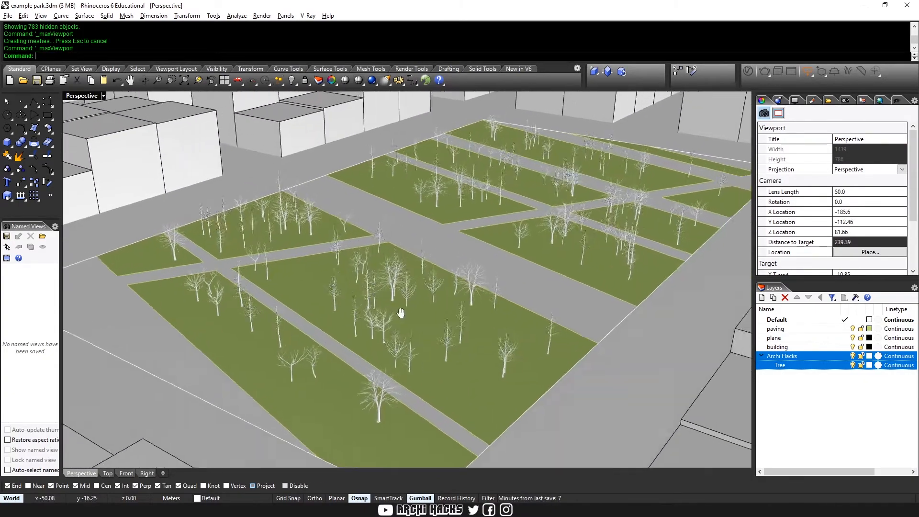
pyautogui.moveTo(372, 315); pyautogui.dragTo(284, 300, button='right')
# Preview the park in the Ghosted, Drafting (White) and Arctic display modes and return to Modeling
pyautogui.hotkey('ctrl', 'alt', 's')
pyautogui.hotkey('ctrl', 'alt', 'g')
pyautogui.hotkey('ctrl', 'alt', 'd')
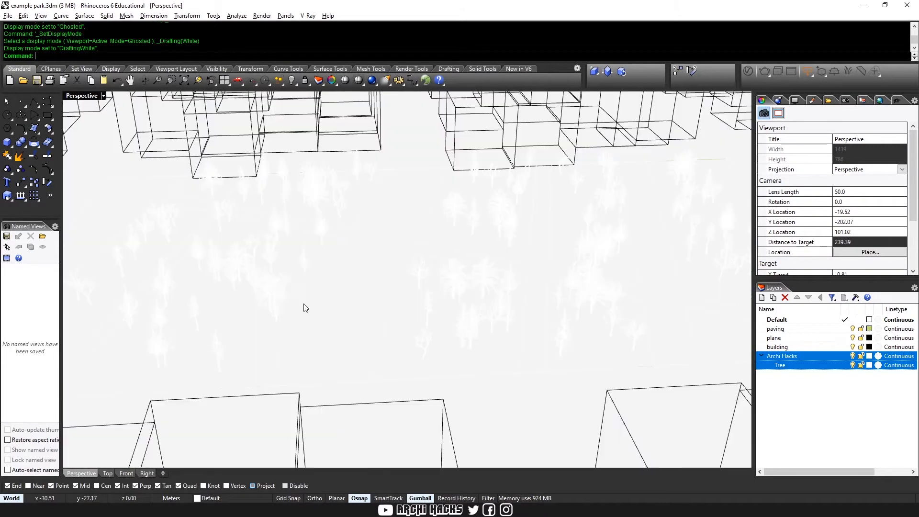
pyautogui.hotkey('ctrl', 'alt', 'a')
pyautogui.hotkey('ctrl', 'alt', 'g')
pyautogui.hotkey('ctrl', 'alt', 'a')
pyautogui.moveTo(449, 346); pyautogui.dragTo(511, 321, button='right')
pyautogui.hotkey('ctrl', 'alt', 'm')
pyautogui.moveTo(554, 326); pyautogui.dragTo(464, 305, button='right')
pyautogui.moveTo(302, 194); pyautogui.dragTo(138, 87, button='right')
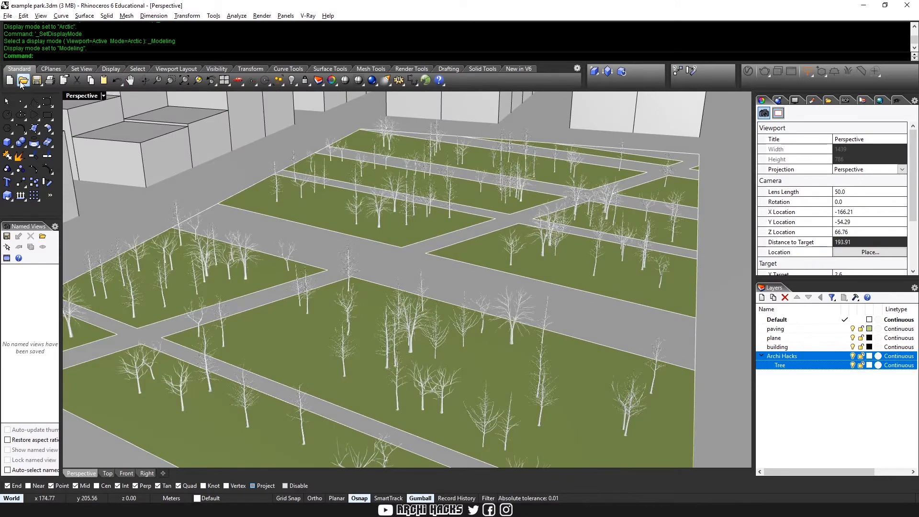
# Open the file example tower.3dm and view the whole tower in the Perspective view
pyautogui.click(22, 81)
pyautogui.click(457, 289)
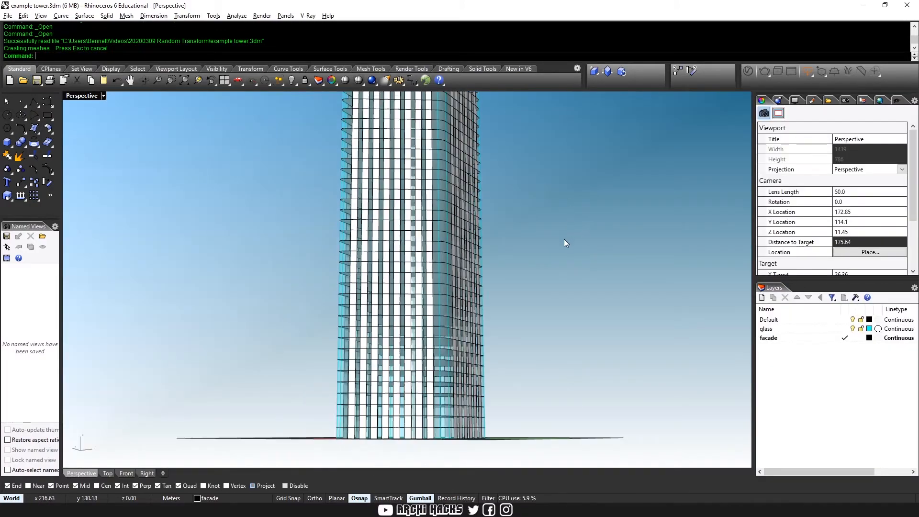
pyautogui.scroll(-2, 564, 240)
pyautogui.moveTo(564, 240); pyautogui.dragTo(481, 277, button='right')
pyautogui.scroll(-6, 482, 275)
pyautogui.moveTo(538, 205); pyautogui.dragTo(472, 177, button='right')
pyautogui.scroll(8, 472, 180)
pyautogui.scroll(-5, 452, 160)
pyautogui.hotkey('ctrl', 'm')
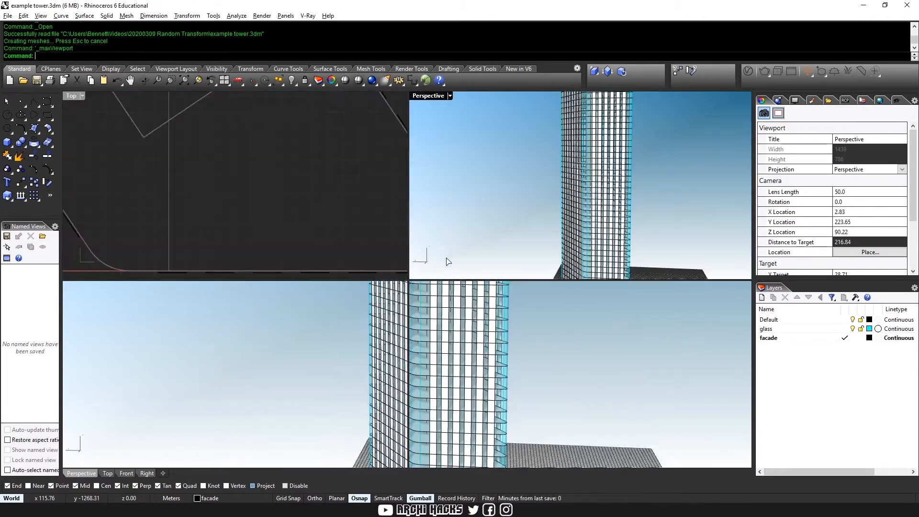
pyautogui.hotkey('ctrl', 'm')
pyautogui.keyDown('shift'); pyautogui.moveTo(493, 335); pyautogui.dragTo(566, 238, button='right'); pyautogui.keyUp('shift')
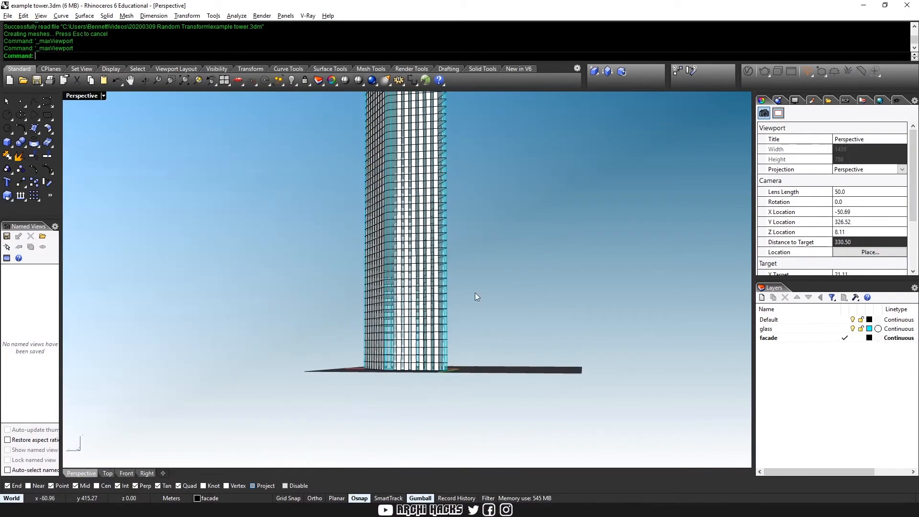
# Examine the tower's facade panels and floor slabs up close from several angles
pyautogui.scroll(2, 425, 301)
pyautogui.moveTo(410, 294); pyautogui.dragTo(426, 363, button='right')
pyautogui.scroll(5, 427, 366)
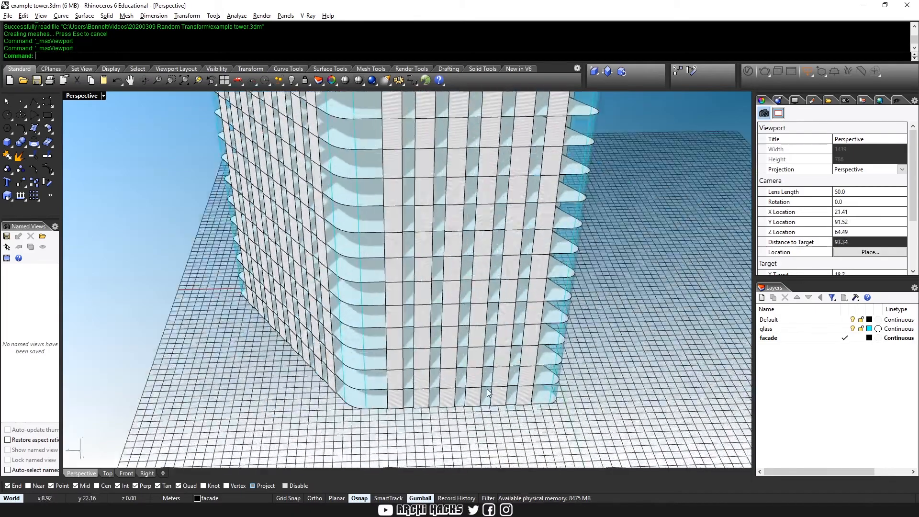
pyautogui.moveTo(329, 328)
pyautogui.mouseDown(button='right')
pyautogui.moveTo(512, 321)
pyautogui.moveTo(327, 329)
pyautogui.mouseUp(button='right')
pyautogui.scroll(-6, 328, 329)
pyautogui.moveTo(430, 339)
pyautogui.mouseDown(button='right')
pyautogui.moveTo(427, 362)
pyautogui.moveTo(424, 308)
pyautogui.moveTo(401, 257)
pyautogui.moveTo(419, 334)
pyautogui.mouseUp(button='right')
pyautogui.scroll(5, 297, 434)
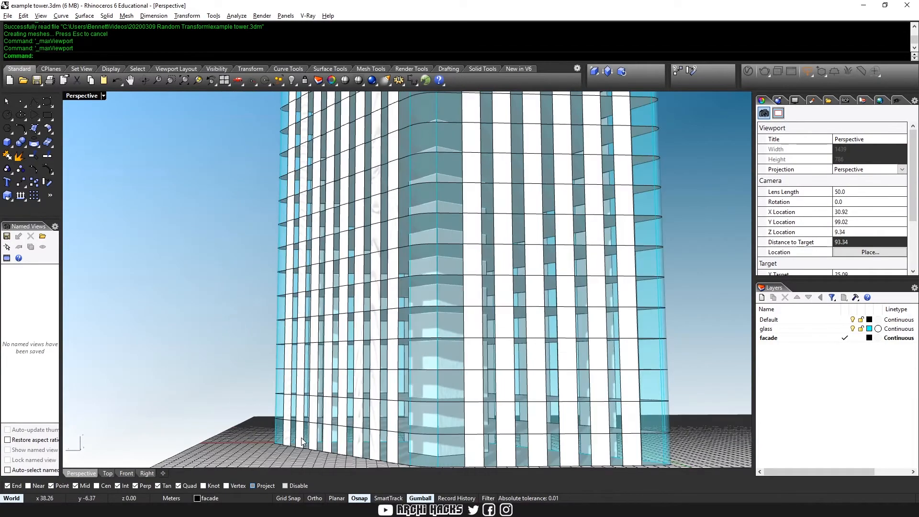
pyautogui.moveTo(541, 250); pyautogui.dragTo(510, 339, button='right')
pyautogui.scroll(-4, 510, 338)
# In the Top view, select the facade panels along the tower plan's two horizontal edges
pyautogui.hotkey('ctrl', 'm')
pyautogui.click(330, 215)
pyautogui.hotkey('ctrl', 'm')
pyautogui.scroll(-3, 327, 205)
pyautogui.moveTo(181, 135); pyautogui.dragTo(388, 184)
pyautogui.scroll(5, 311, 277)
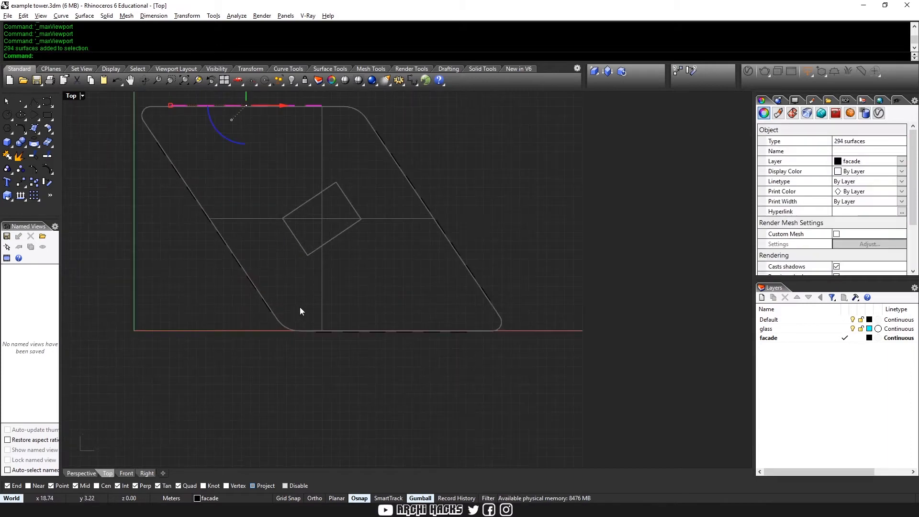
pyautogui.keyDown('shift'); pyautogui.moveTo(521, 336); pyautogui.dragTo(569, 323); pyautogui.keyUp('shift')
pyautogui.moveTo(353, 390); pyautogui.dragTo(421, 425, button='right')
pyautogui.moveTo(434, 316); pyautogui.dragTo(423, 304, button='right')
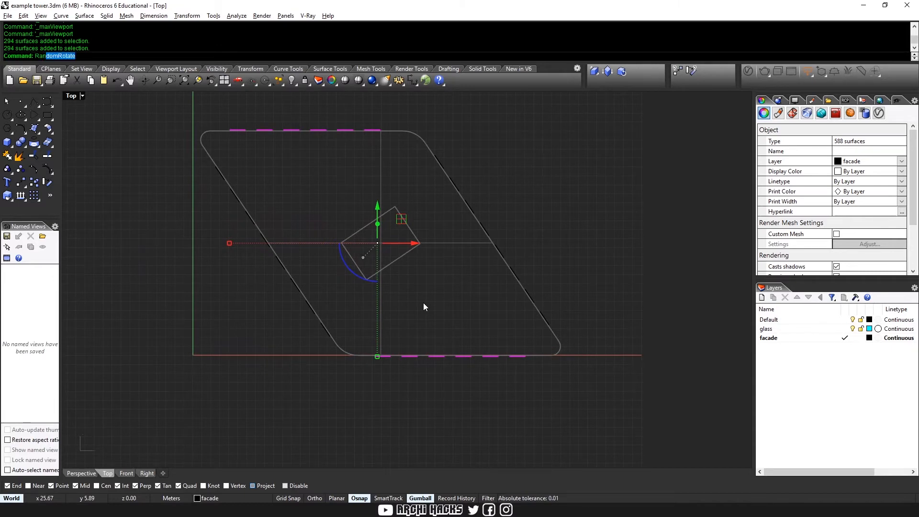
# Scatter the selected facade panels along their facade lines with RandomMove, picking the points that define the movement range
pyautogui.write('Move')
pyautogui.press('Return')
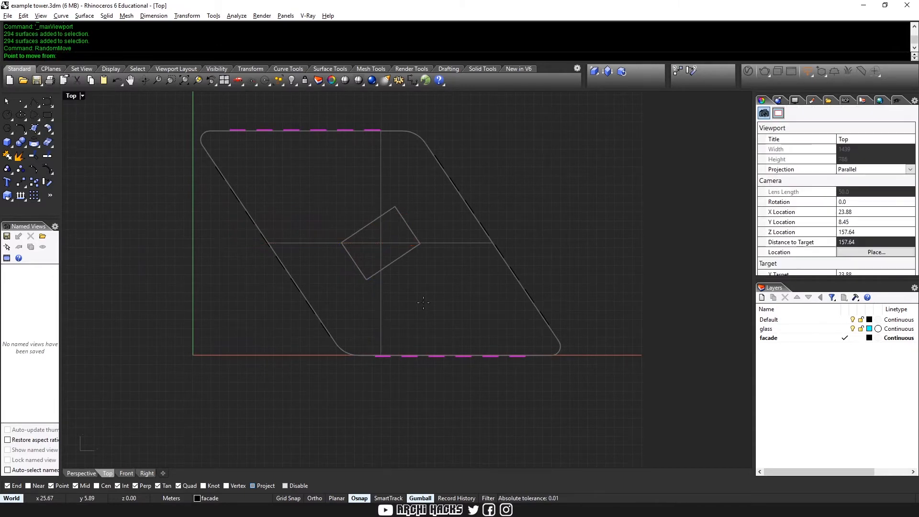
pyautogui.click(421, 302)
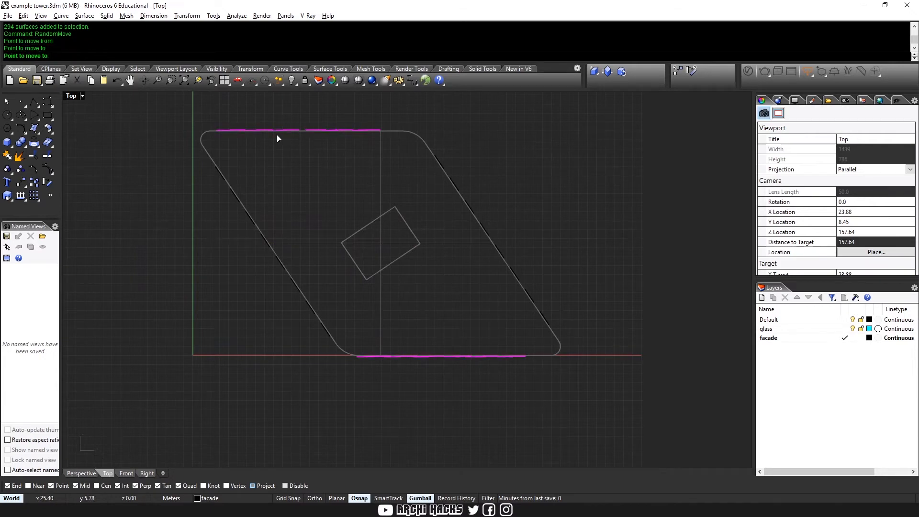
pyautogui.click(364, 146)
# Examine the randomly shifted facade panels on the tower in the Perspective view
pyautogui.hotkey('ctrl', 'm')
pyautogui.moveTo(467, 195); pyautogui.dragTo(572, 239, button='right')
pyautogui.click(717, 264)
pyautogui.hotkey('ctrl', 'm')
pyautogui.scroll(-6, 670, 262)
pyautogui.keyDown('shift'); pyautogui.moveTo(609, 264); pyautogui.dragTo(346, 282, button='right'); pyautogui.keyUp('shift')
pyautogui.scroll(4, 468, 349)
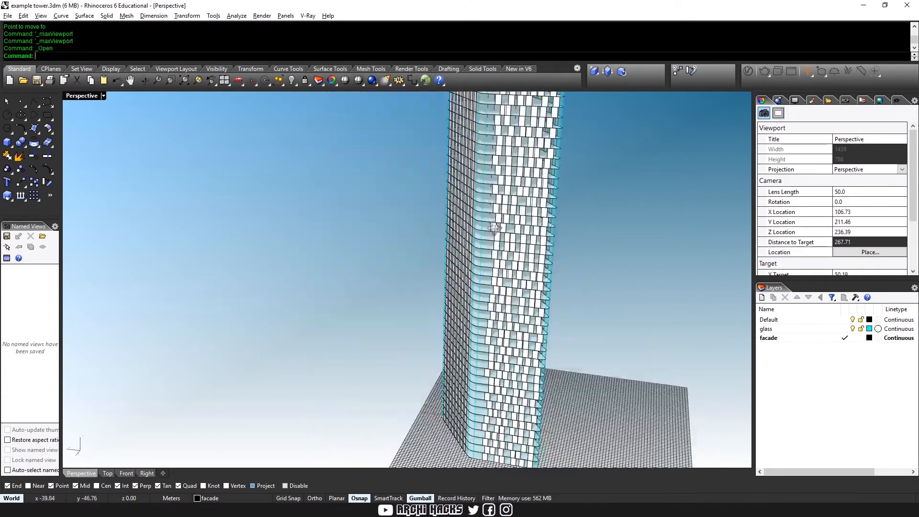
pyautogui.moveTo(560, 321); pyautogui.dragTo(356, 325, button='right')
pyautogui.scroll(6, 521, 288)
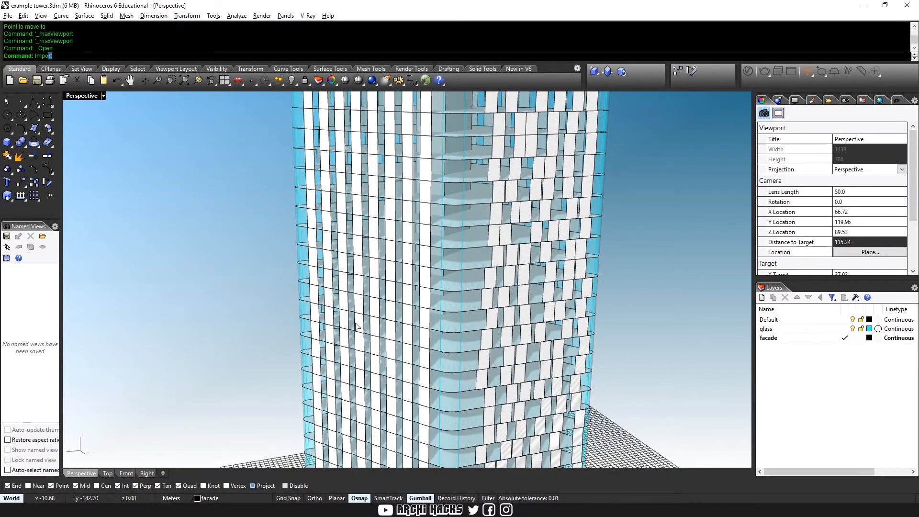
# Import the entourage people into the tower file and zoom to the imported figures
pyautogui.press('Return')
pyautogui.moveTo(555, 356); pyautogui.dragTo(457, 410)
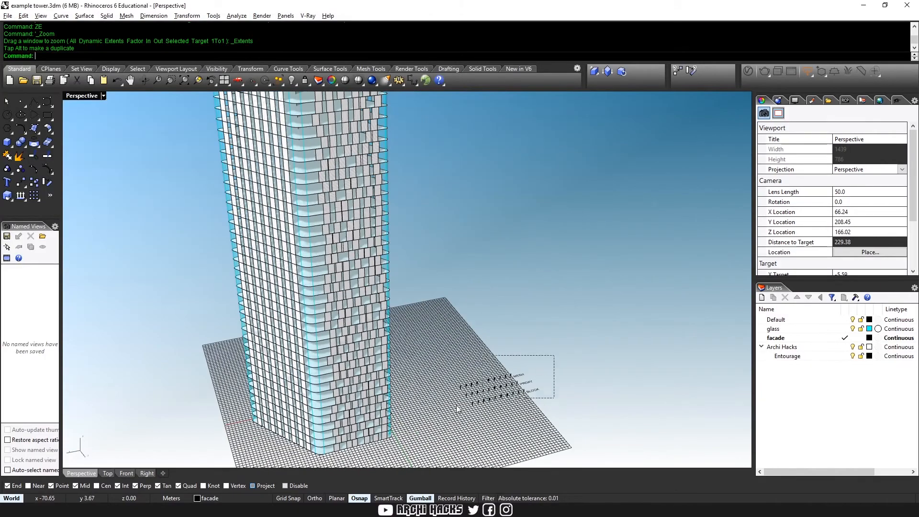
pyautogui.write('zs')
pyautogui.press('Return')
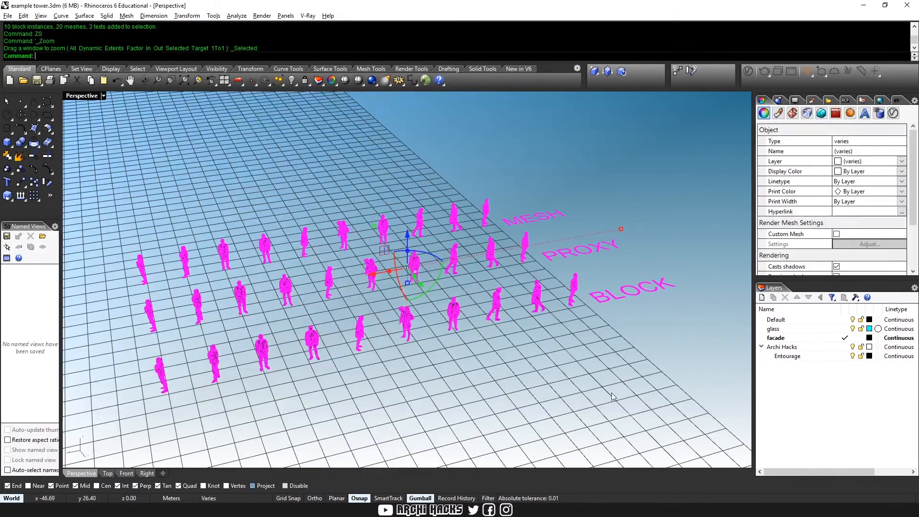
pyautogui.press('Escape')
pyautogui.moveTo(429, 347); pyautogui.dragTo(374, 378, button='right')
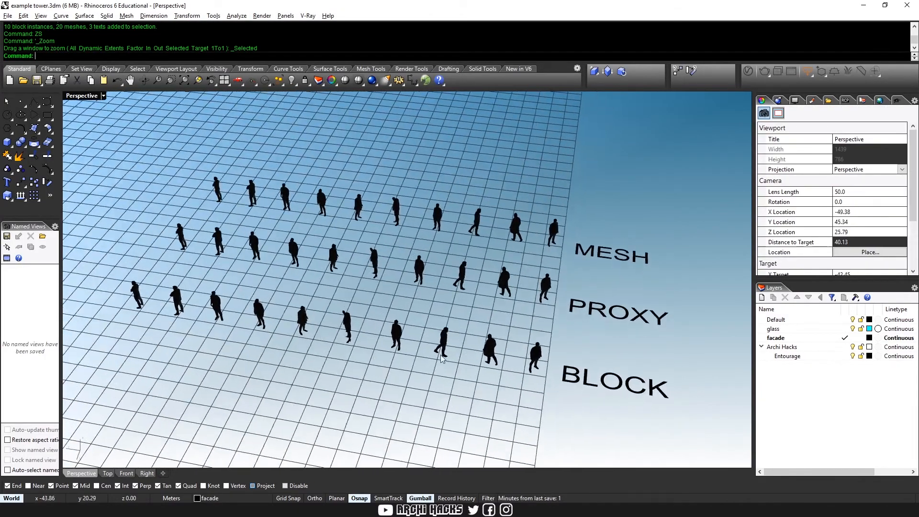
# Delete the three text labels and the mesh and proxy rows of people, keeping only the block row
pyautogui.moveTo(669, 274); pyautogui.dragTo(629, 395)
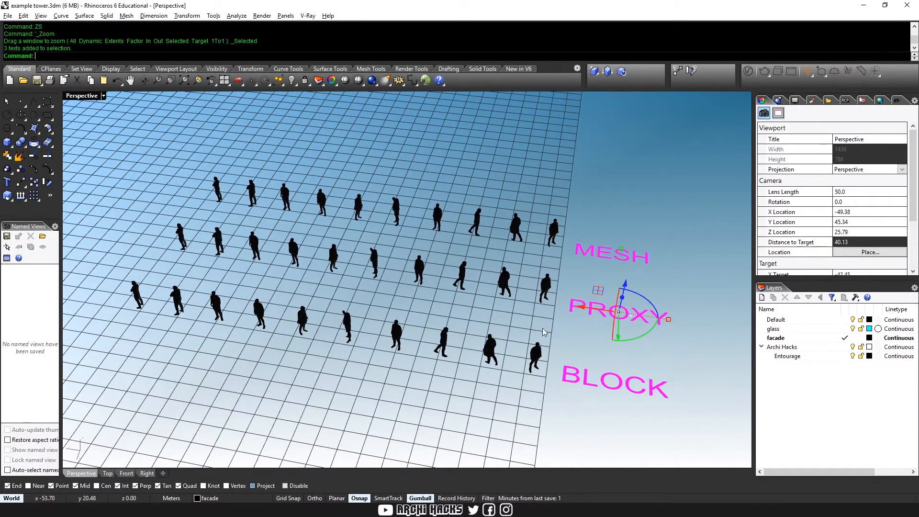
pyautogui.moveTo(574, 267); pyautogui.dragTo(461, 287, button='right')
pyautogui.moveTo(550, 193); pyautogui.dragTo(137, 284)
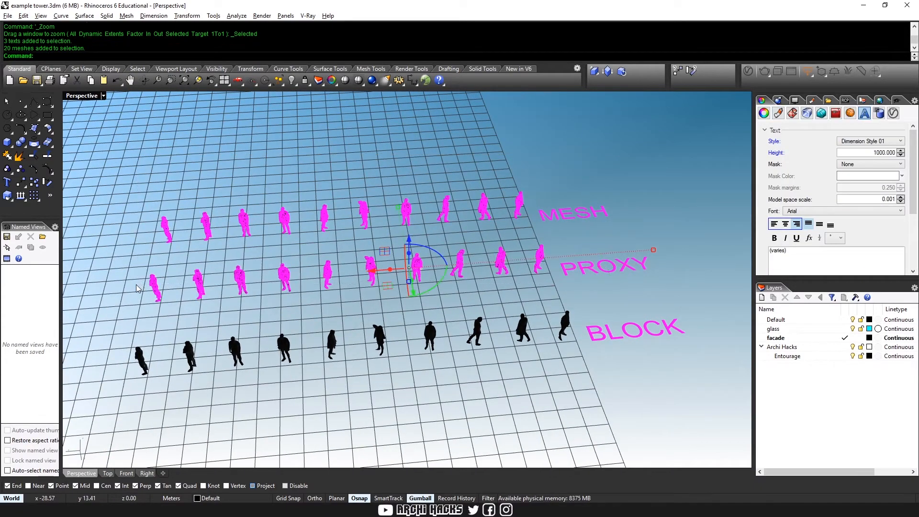
pyautogui.press('Delete')
# Select the row of block people and set the Perspective view to the Modeling display mode
pyautogui.moveTo(637, 282); pyautogui.dragTo(126, 410)
pyautogui.hotkey('ctrl', 'alt', 'm')
pyautogui.moveTo(344, 357); pyautogui.dragTo(495, 328, button='right')
pyautogui.scroll(-8, 464, 306)
pyautogui.moveTo(426, 302); pyautogui.dragTo(425, 338, button='right')
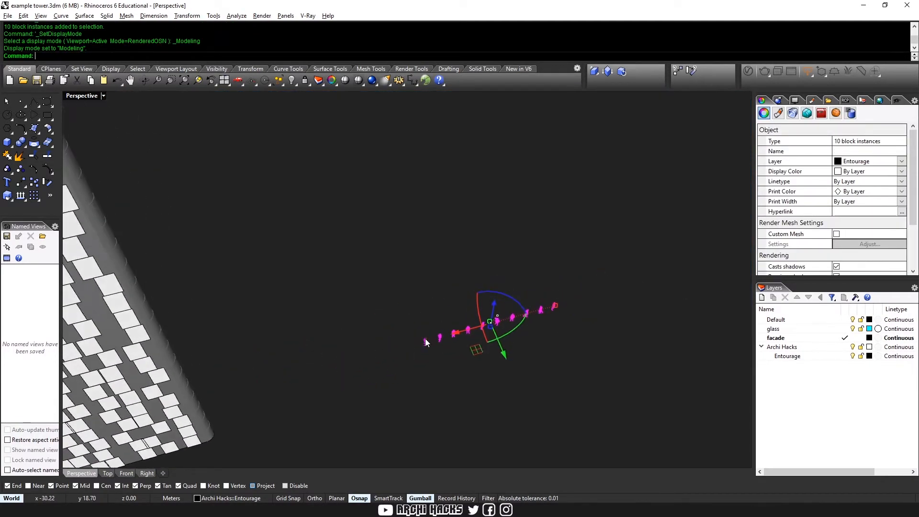
# In the Top view, move the row of block people inside the tower's upper edge and copy it along the lower edge
pyautogui.hotkey('ctrl', 'm')
pyautogui.moveTo(272, 215); pyautogui.dragTo(321, 215, button='right')
pyautogui.hotkey('ctrl', 'm')
pyautogui.scroll(-8, 367, 238)
pyautogui.moveTo(411, 258); pyautogui.dragTo(426, 272, button='right')
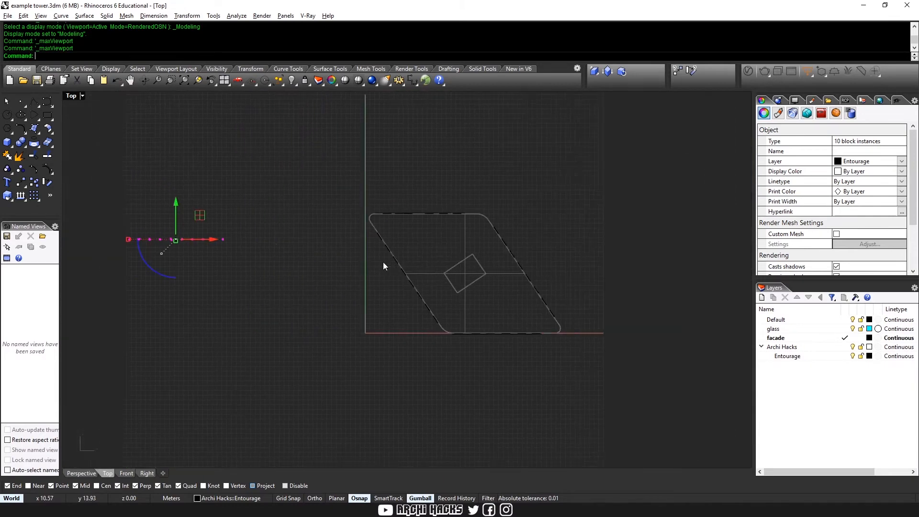
pyautogui.moveTo(209, 221); pyautogui.dragTo(387, 126)
pyautogui.scroll(4, 517, 303)
pyautogui.press('alt')
pyautogui.moveTo(342, 180)
pyautogui.mouseDown()
pyautogui.moveTo(394, 175)
pyautogui.moveTo(423, 141)
pyautogui.mouseUp()
# Copy the row of people, rotate it parallel to one slanted tower edge, and duplicate it along the opposite slanted edge
pyautogui.press('alt')
pyautogui.moveTo(324, 148); pyautogui.dragTo(297, 252)
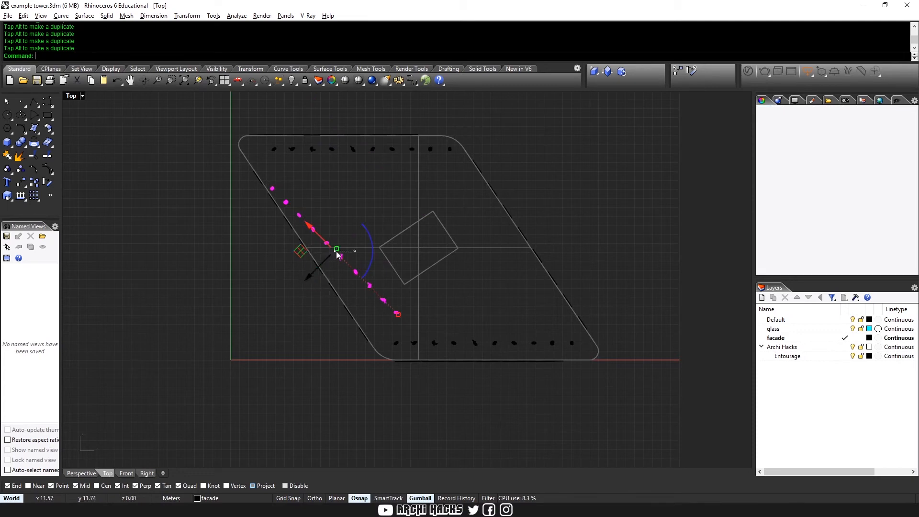
pyautogui.moveTo(371, 239); pyautogui.dragTo(366, 253)
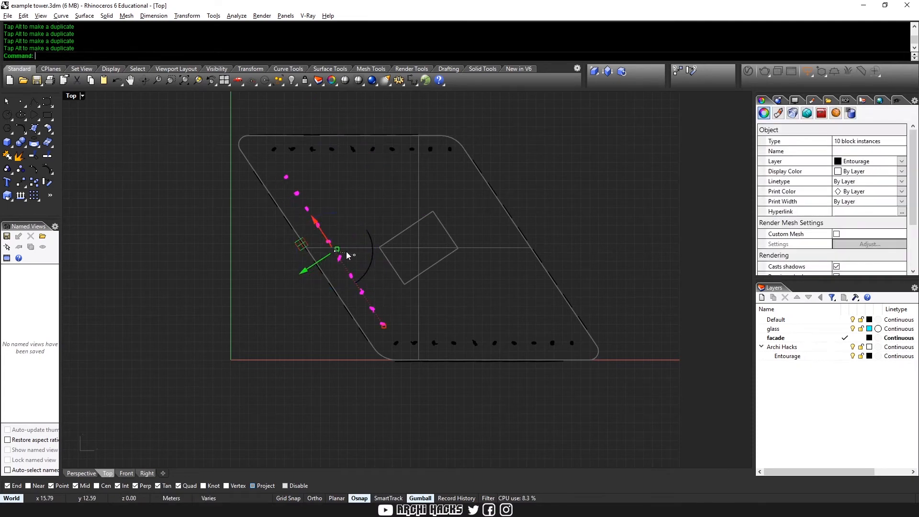
pyautogui.moveTo(300, 248); pyautogui.dragTo(474, 234)
pyautogui.click(576, 209)
pyautogui.moveTo(577, 209); pyautogui.dragTo(567, 226, button='right')
# Select all people blocks through the Archi Hacks layer and lock every other object
pyautogui.moveTo(248, 140); pyautogui.dragTo(292, 167)
pyautogui.rightClick(792, 350)
pyautogui.click(851, 298)
pyautogui.moveTo(517, 265); pyautogui.dragTo(513, 301, button='right')
pyautogui.write('IL')
pyautogui.press('Return')
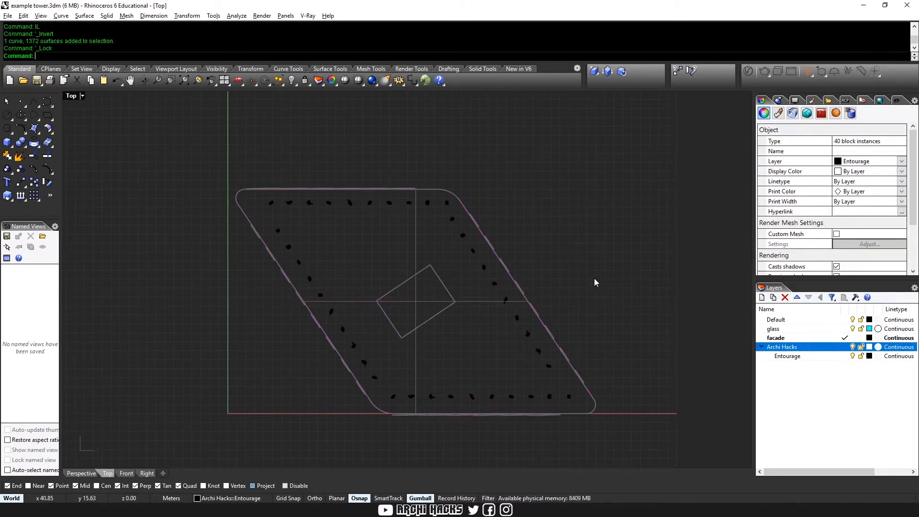
# In the Front view, array all people up the tower with counts of 1 in X, 49 in Y and 1 in Z, at a Y spacing of 3
pyautogui.moveTo(522, 334); pyautogui.dragTo(493, 281, button='right')
pyautogui.moveTo(180, 120); pyautogui.dragTo(595, 352)
pyautogui.hotkey('ctrl', 'm')
pyautogui.moveTo(335, 354)
pyautogui.mouseDown(button='right')
pyautogui.moveTo(324, 374)
pyautogui.moveTo(332, 354)
pyautogui.mouseUp(button='right')
pyautogui.hotkey('ctrl', 'm')
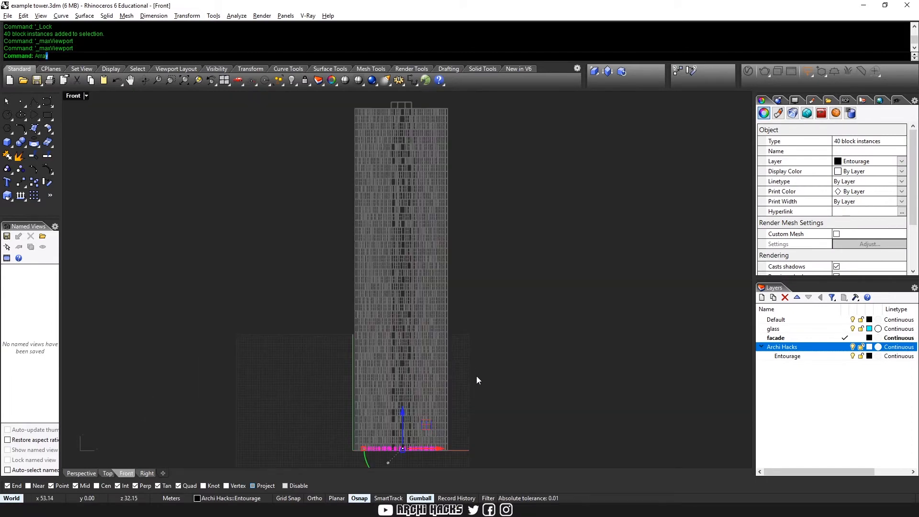
pyautogui.write('Array')
pyautogui.press('Return')
pyautogui.write('1')
pyautogui.press('Return')
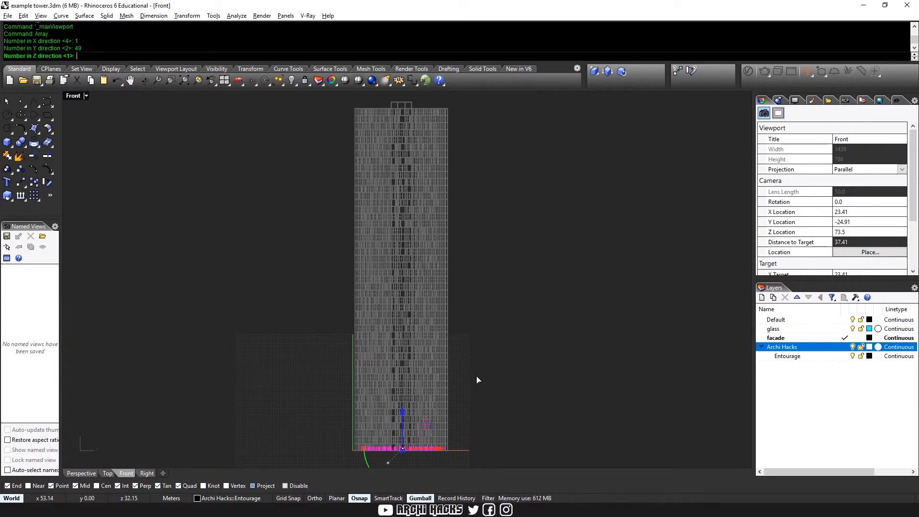
pyautogui.press('Return')
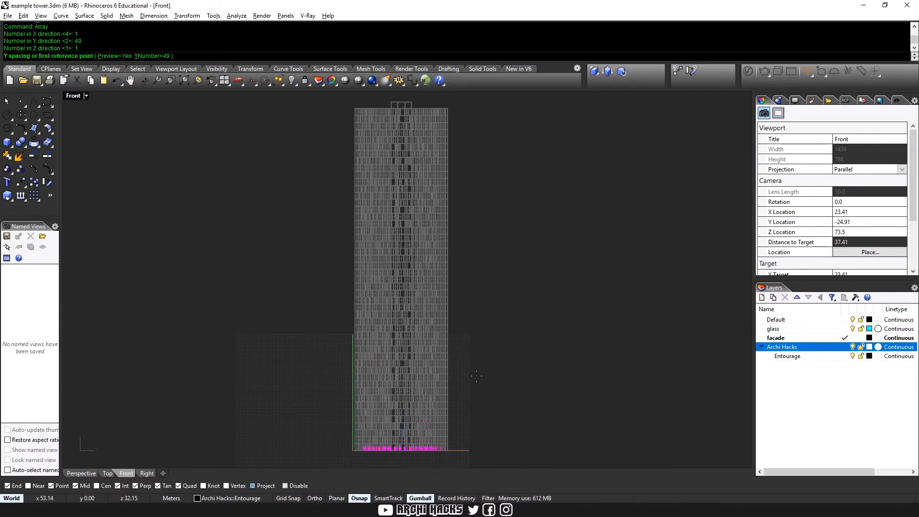
pyautogui.press('Return')
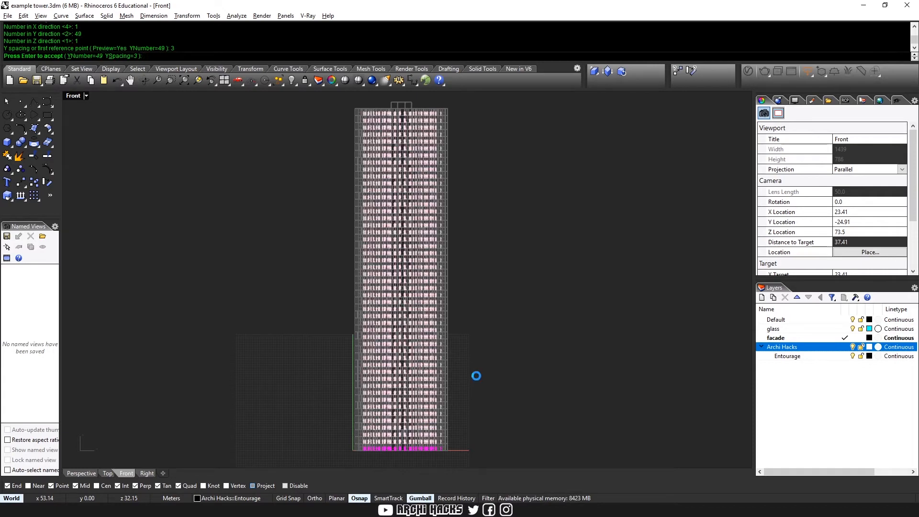
pyautogui.press('Return')
pyautogui.click(528, 346)
# Set the Perspective view to the RenderedOSN display mode to show the people behind the tower's facade
pyautogui.moveTo(507, 286); pyautogui.dragTo(509, 264, button='right')
pyautogui.hotkey('ctrl', 'm')
pyautogui.moveTo(575, 215); pyautogui.dragTo(590, 211, button='right')
pyautogui.scroll(-9, 590, 211)
pyautogui.hotkey('ctrl', 'alt', 'r')
pyautogui.moveTo(527, 201); pyautogui.dragTo(591, 182, button='right')
pyautogui.scroll(5, 586, 183)
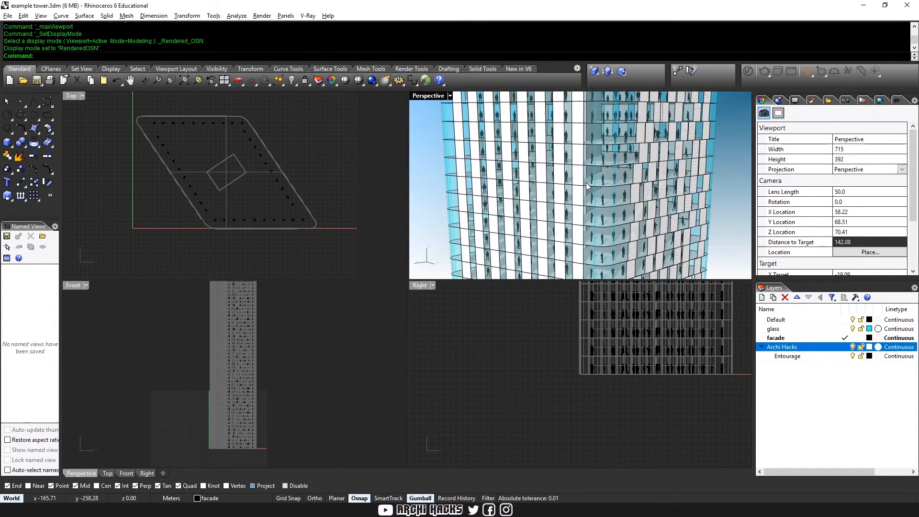
pyautogui.scroll(6, 588, 187)
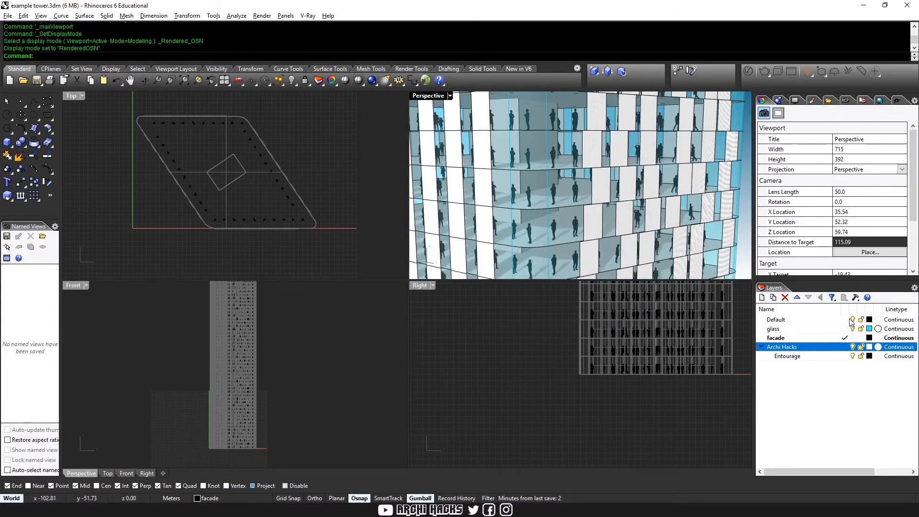
# Hide the facade layer, keeping the Default layer visible and current
pyautogui.click(852, 320)
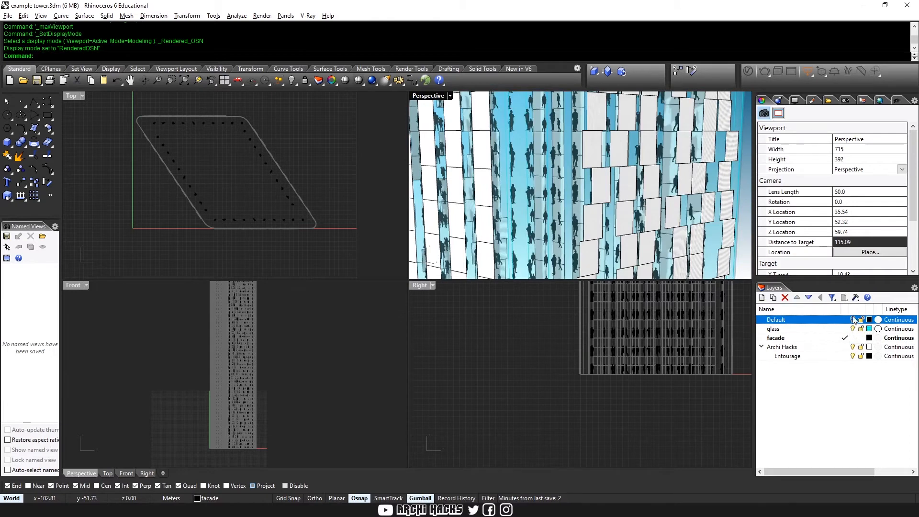
pyautogui.click(853, 319)
pyautogui.click(853, 338)
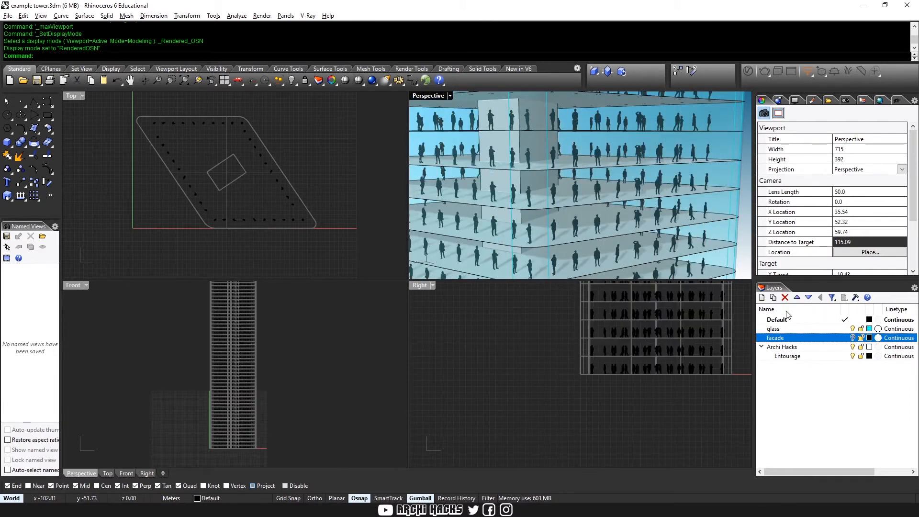
pyautogui.scroll(-5, 616, 210)
pyautogui.moveTo(616, 209); pyautogui.dragTo(592, 210, button='right')
pyautogui.scroll(4, 593, 213)
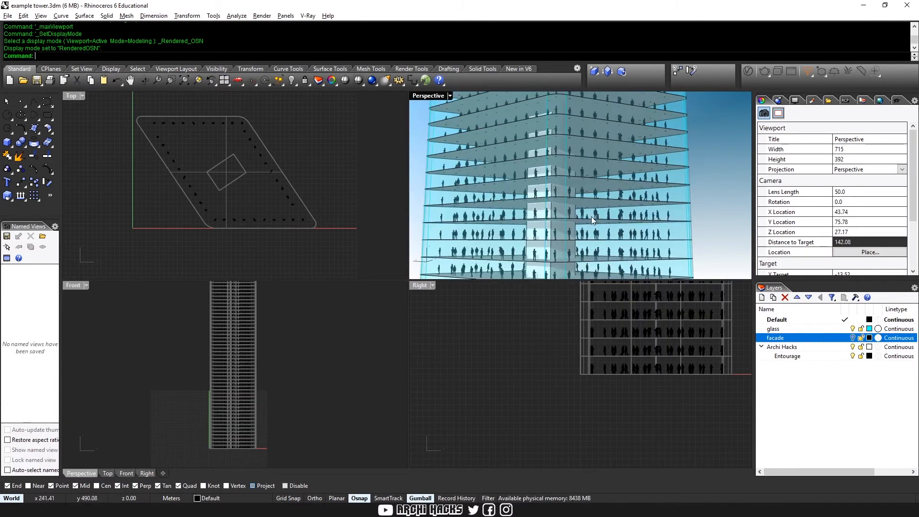
pyautogui.click(322, 211)
pyautogui.moveTo(130, 103); pyautogui.dragTo(355, 239)
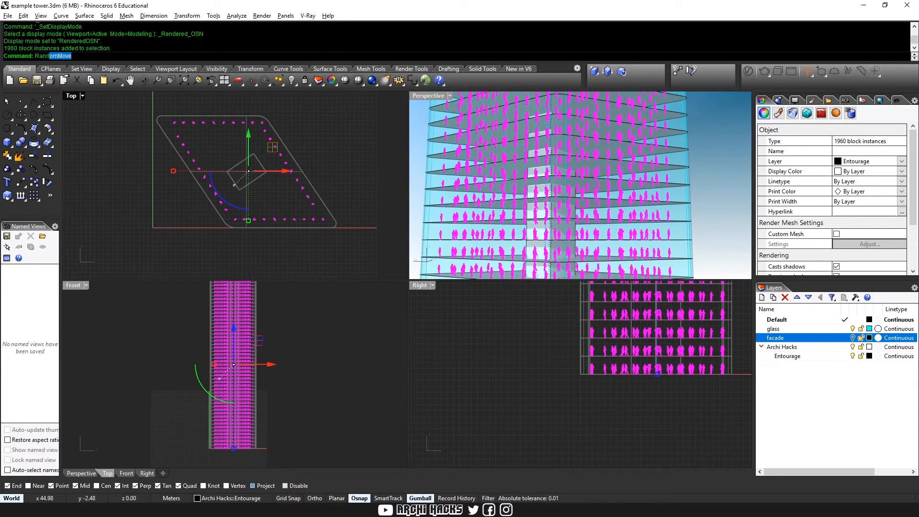
pyautogui.press('Return')
pyautogui.press('Escape')
# Select the people along both slanted edges in the Top view and RandomMove them parallel to the slanted edge between two Near snap points
pyautogui.moveTo(331, 211); pyautogui.dragTo(339, 216)
pyautogui.scroll(2, 268, 203)
pyautogui.press('Return')
pyautogui.write('near')
pyautogui.press('Return')
pyautogui.click(337, 202)
pyautogui.write('near')
pyautogui.press('Return')
pyautogui.click(321, 187)
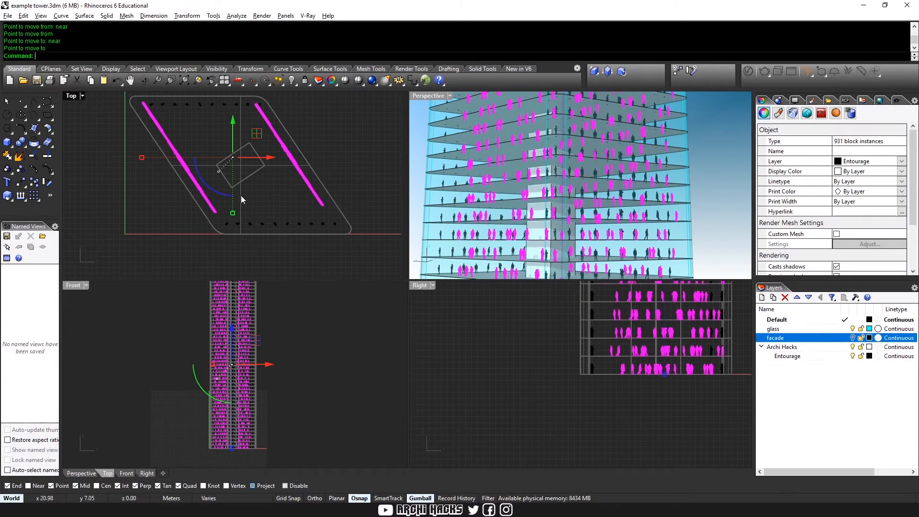
# Shift the two slanted rows of people slightly down along the tower's slanted edges to recentre them, and deselect them
pyautogui.moveTo(256, 134); pyautogui.dragTo(263, 143)
pyautogui.click(304, 131)
pyautogui.moveTo(586, 202)
pyautogui.mouseDown(button='right')
pyautogui.moveTo(610, 212)
pyautogui.moveTo(602, 209)
pyautogui.mouseUp(button='right')
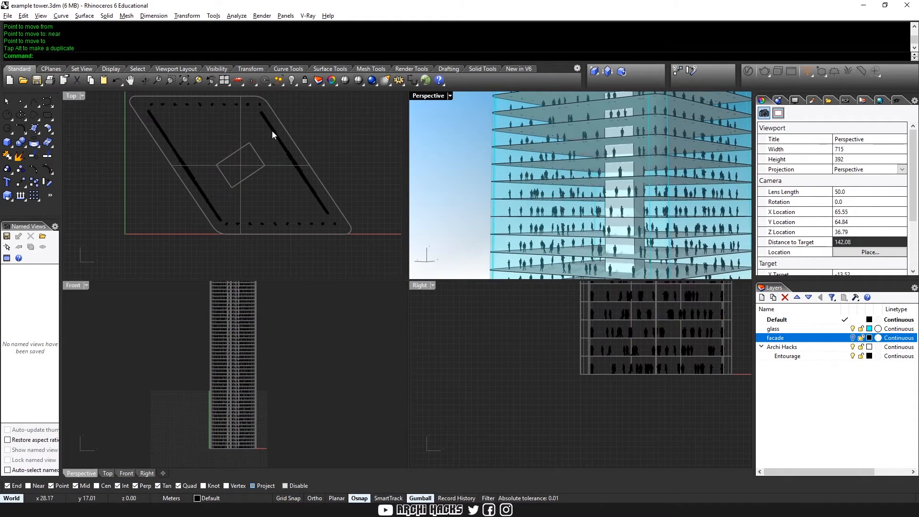
# Select the people along the tower's two horizontal edges and RandomMove them along the lower edge between two Near snap points
pyautogui.moveTo(124, 97); pyautogui.dragTo(280, 111)
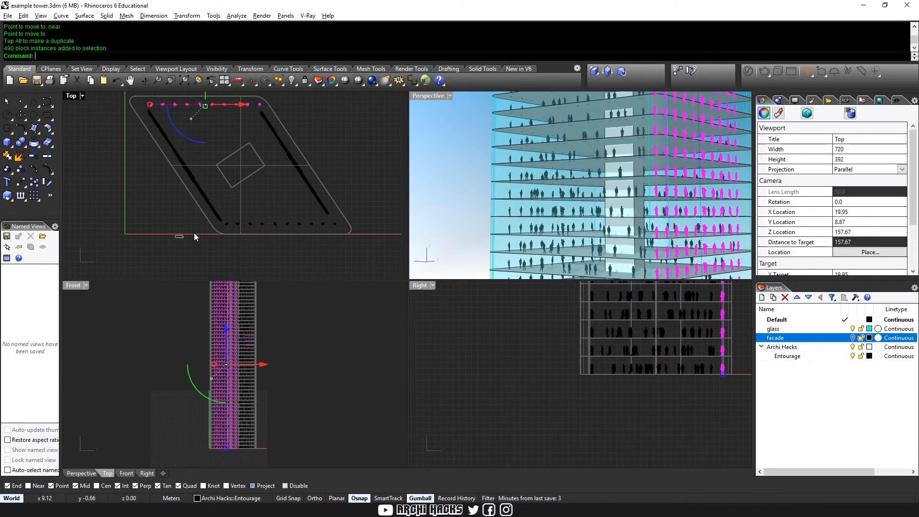
pyautogui.keyDown('shift'); pyautogui.moveTo(383, 223); pyautogui.dragTo(389, 221); pyautogui.keyUp('shift')
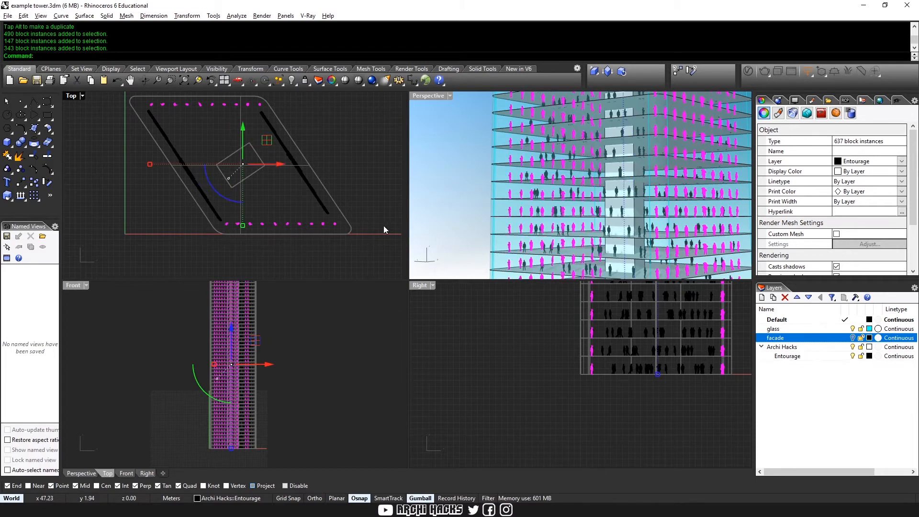
pyautogui.press('Return')
pyautogui.write('near')
pyautogui.press('Return')
pyautogui.click(260, 234)
pyautogui.write('near')
pyautogui.press('Return')
pyautogui.click(275, 233)
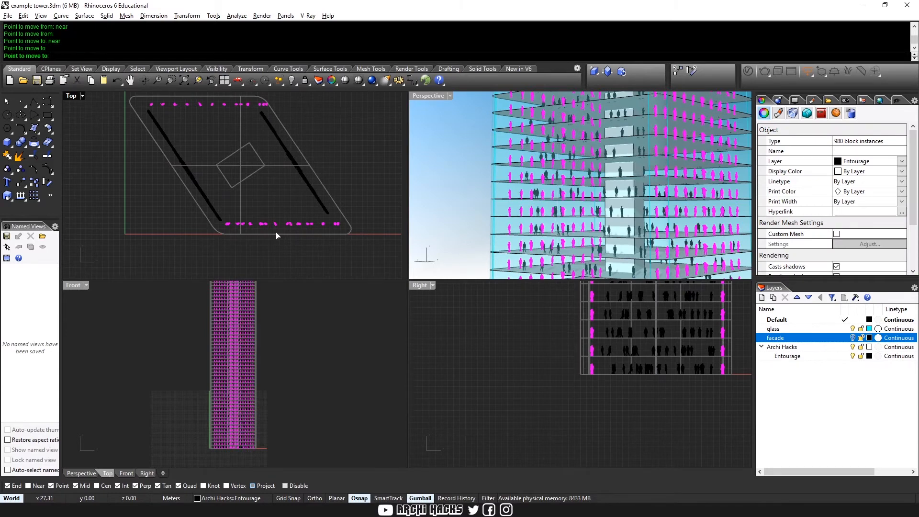
pyautogui.click(287, 154)
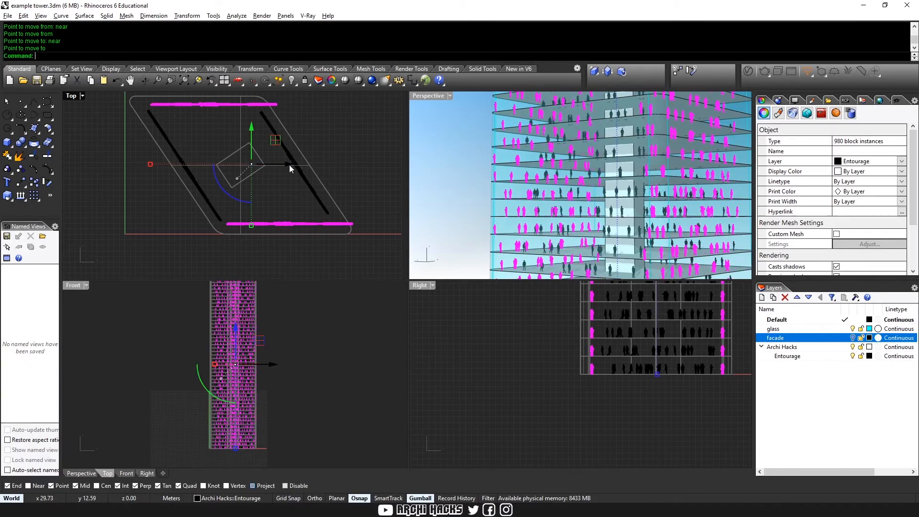
# Shift the two horizontal rows of people slightly back in the negative X direction so they sit within the floor outline
pyautogui.moveTo(289, 165); pyautogui.dragTo(280, 166)
pyautogui.scroll(4, 257, 116)
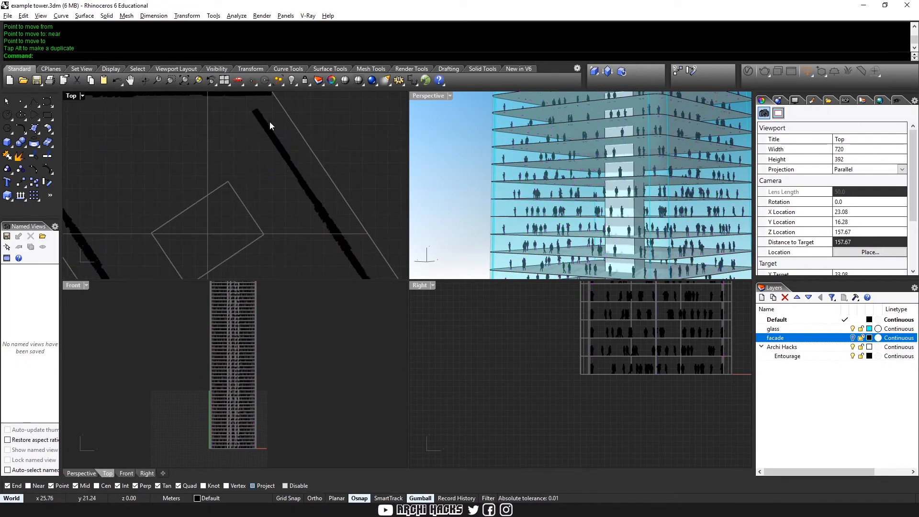
pyautogui.moveTo(338, 238); pyautogui.dragTo(289, 180, button='right')
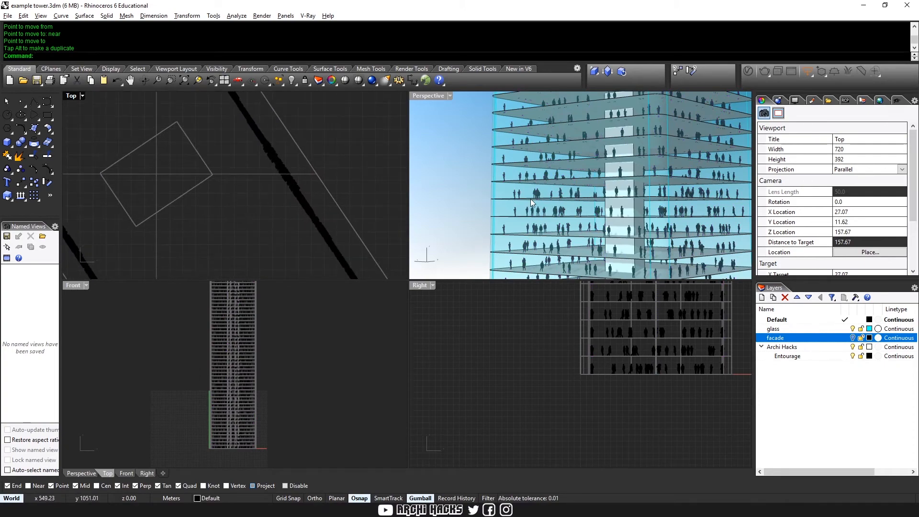
# Examine the random distribution of people across the tower's floors in the maximized Perspective view
pyautogui.moveTo(529, 199); pyautogui.dragTo(551, 200, button='right')
pyautogui.hotkey('ctrl', 'm')
pyautogui.scroll(-6, 532, 199)
pyautogui.keyDown('shift'); pyautogui.moveTo(565, 280); pyautogui.dragTo(333, 393, button='right'); pyautogui.keyUp('shift')
pyautogui.keyDown('shift'); pyautogui.moveTo(344, 324); pyautogui.dragTo(383, 341, button='right'); pyautogui.keyUp('shift')
pyautogui.scroll(6, 314, 320)
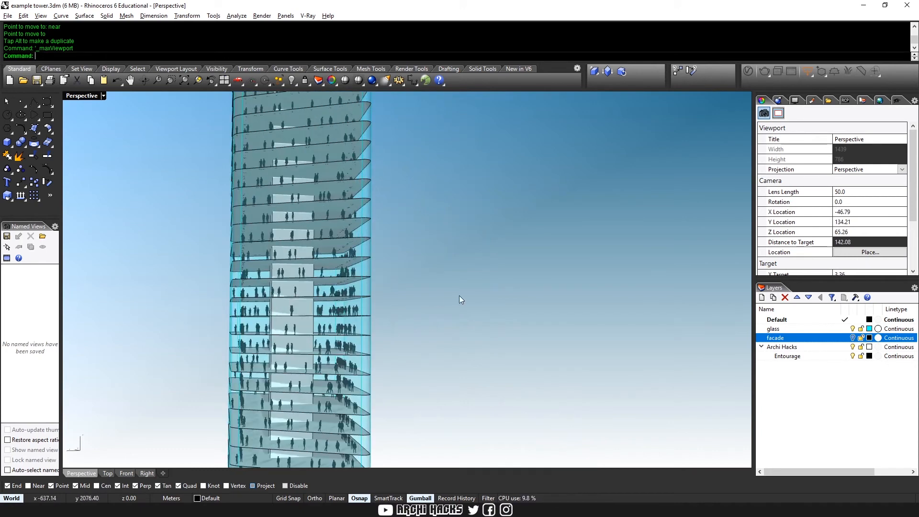
pyautogui.moveTo(423, 298); pyautogui.dragTo(550, 308, button='right')
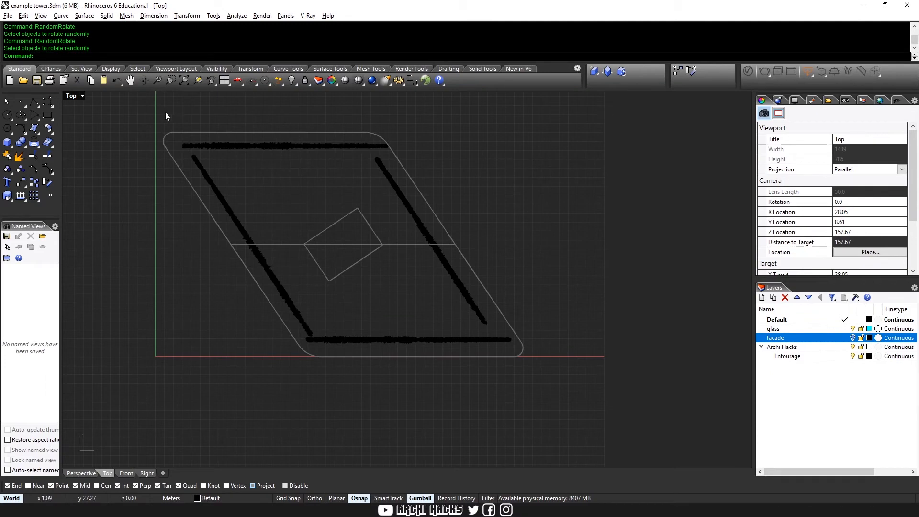
# Inspect the randomly rotated people on the tower's floors from several angles in the Perspective view
pyautogui.hotkey('ctrl', 'm')
pyautogui.moveTo(616, 204); pyautogui.dragTo(561, 226, button='right')
pyautogui.hotkey('ctrl', 'm')
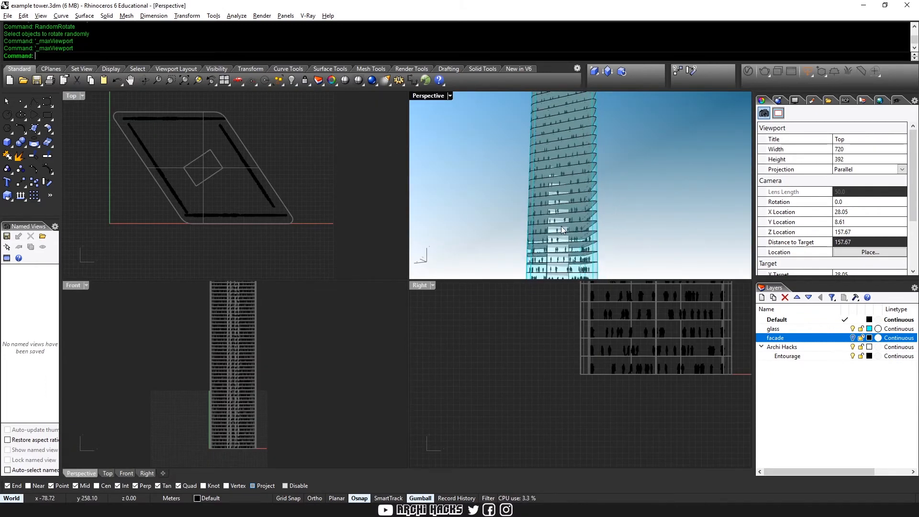
pyautogui.scroll(9, 369, 239)
pyautogui.keyDown('shift'); pyautogui.moveTo(369, 239); pyautogui.dragTo(433, 380, button='right'); pyautogui.keyUp('shift')
pyautogui.scroll(-8, 426, 269)
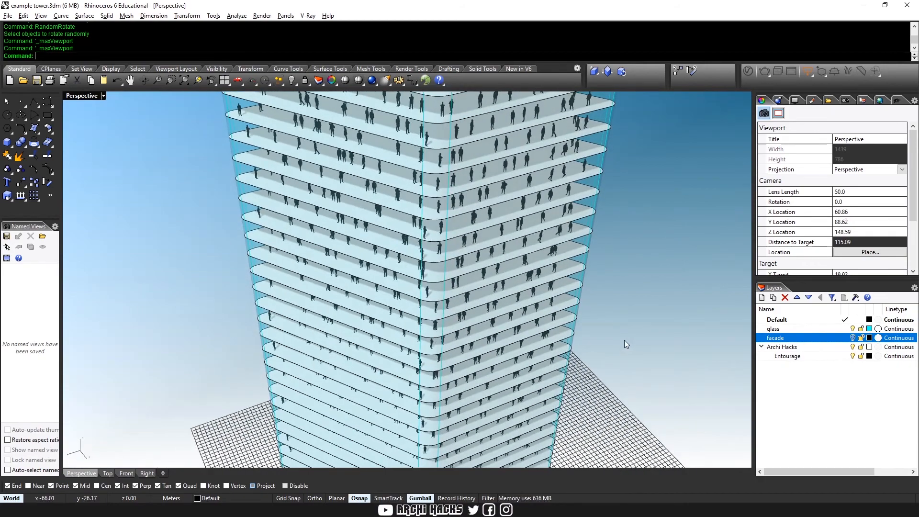
pyautogui.scroll(-4, 607, 374)
pyautogui.moveTo(607, 374); pyautogui.dragTo(569, 258, button='right')
# Open the example elevation.3dm file without saving the changes to example tower.3dm
pyautogui.hotkey('ctrl', 'o')
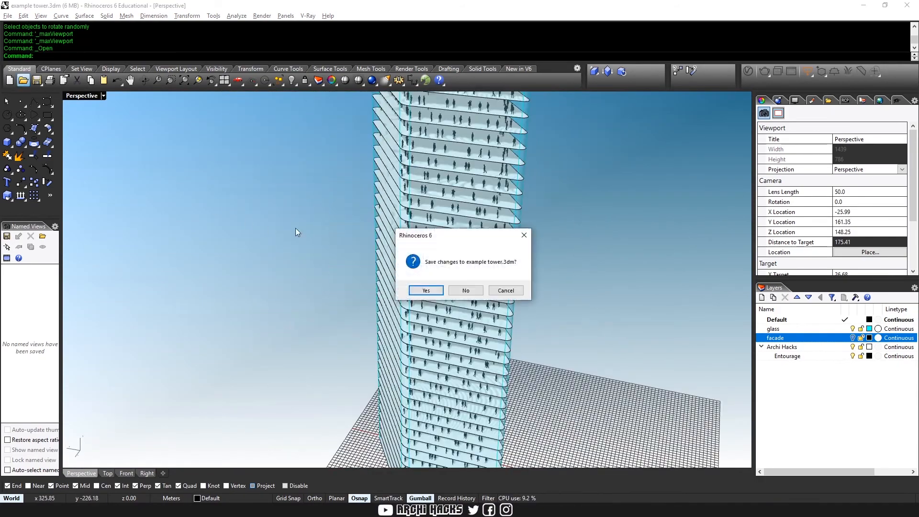
pyautogui.click(464, 292)
pyautogui.doubleClick(156, 111)
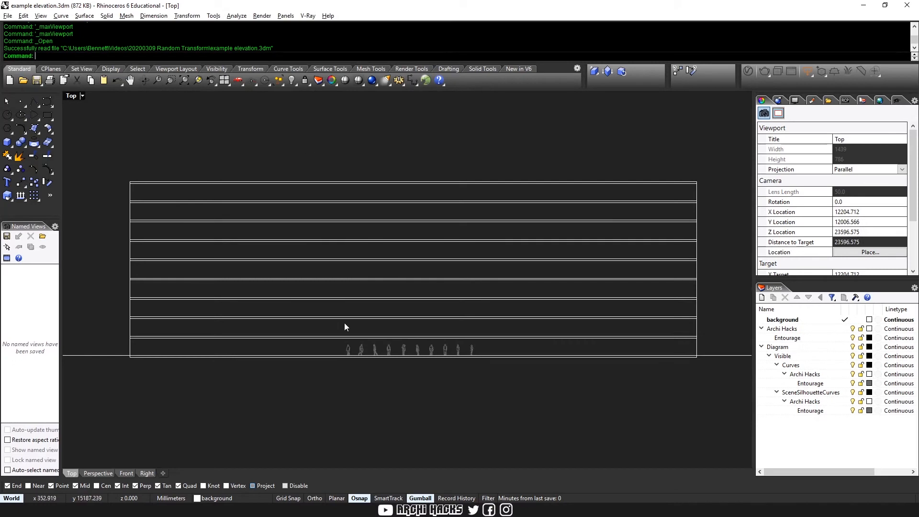
# Examine the elevation's floor lines and the row of outlined people standing on its lowest floor
pyautogui.moveTo(346, 385); pyautogui.dragTo(341, 346, button='right')
pyautogui.moveTo(448, 299); pyautogui.dragTo(483, 299)
pyautogui.scroll(6, 458, 337)
pyautogui.moveTo(404, 301); pyautogui.dragTo(508, 348, button='right')
pyautogui.hotkey('ctrl', 'm')
pyautogui.hotkey('ctrl', 'm')
pyautogui.scroll(8, 359, 340)
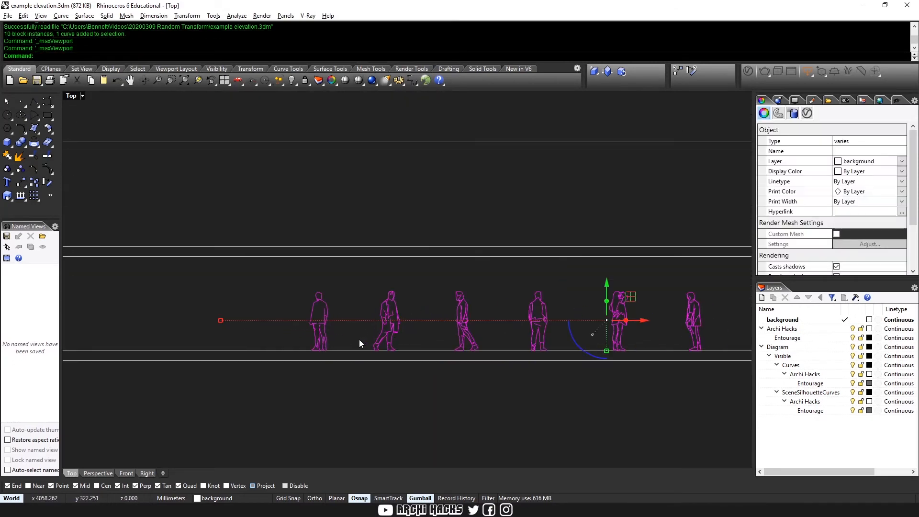
pyautogui.click(275, 312)
pyautogui.press('Escape')
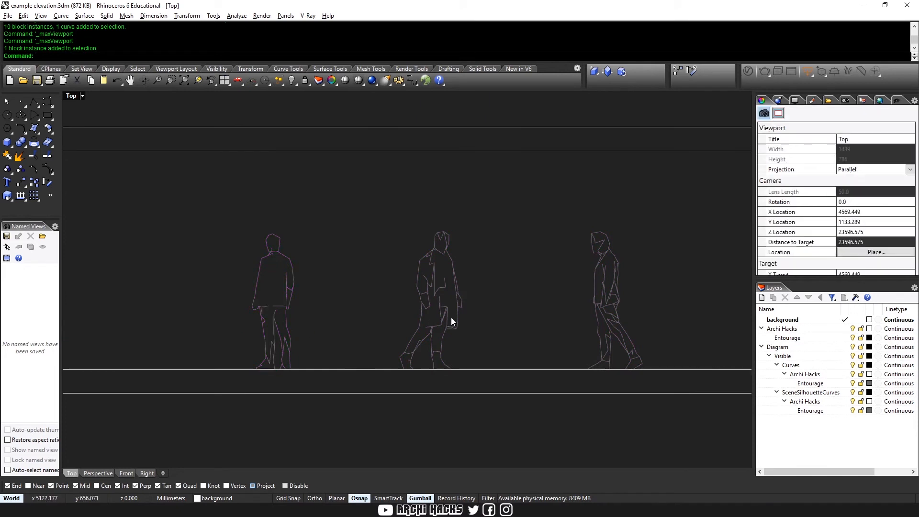
pyautogui.scroll(-5, 527, 316)
pyautogui.scroll(-3, 404, 330)
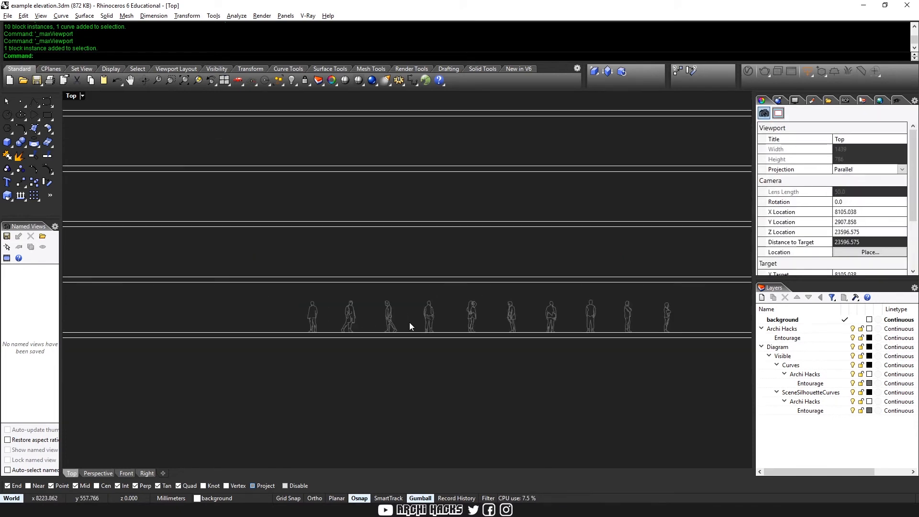
pyautogui.scroll(-1, 506, 345)
pyautogui.moveTo(499, 353); pyautogui.dragTo(383, 375, button='right')
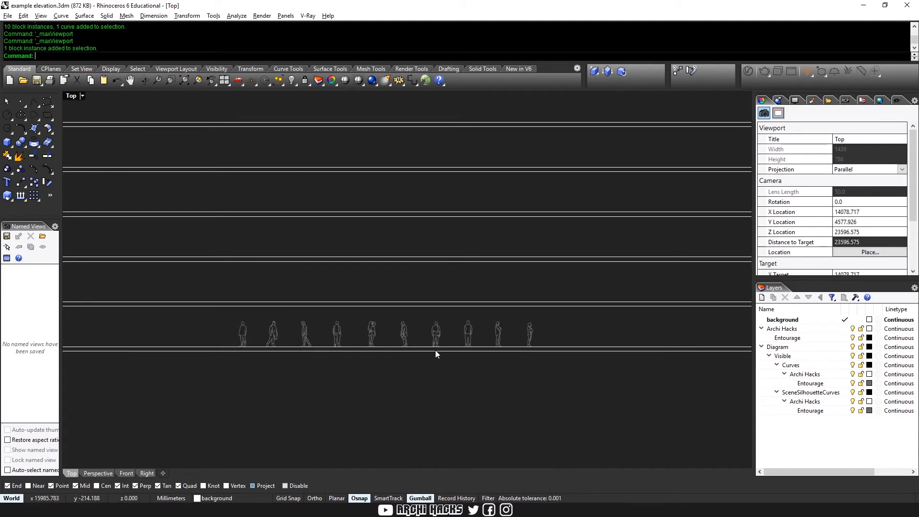
pyautogui.moveTo(471, 325); pyautogui.dragTo(591, 283)
pyautogui.press('Escape')
pyautogui.scroll(-3, 457, 311)
pyautogui.moveTo(318, 359); pyautogui.dragTo(574, 306)
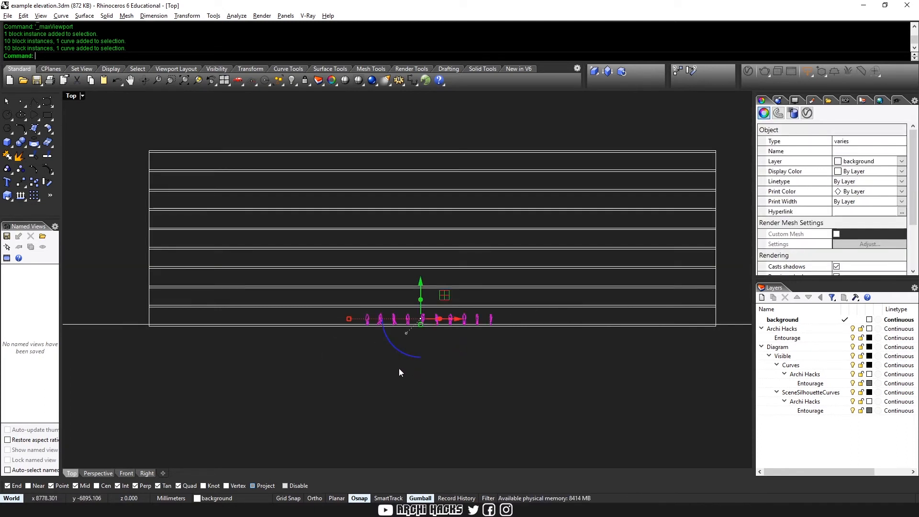
pyautogui.press('Escape')
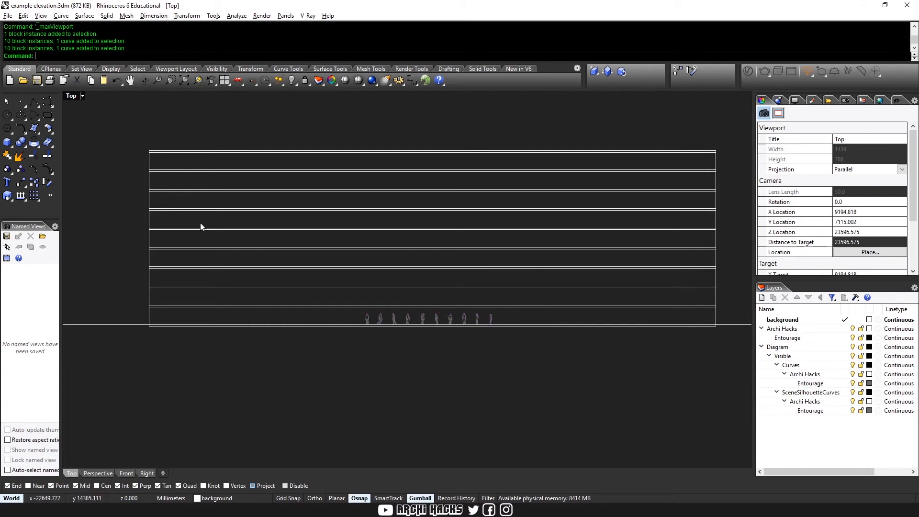
# Select the row of people and move it to the left end of the elevation's lowest floor
pyautogui.moveTo(175, 125); pyautogui.dragTo(118, 311)
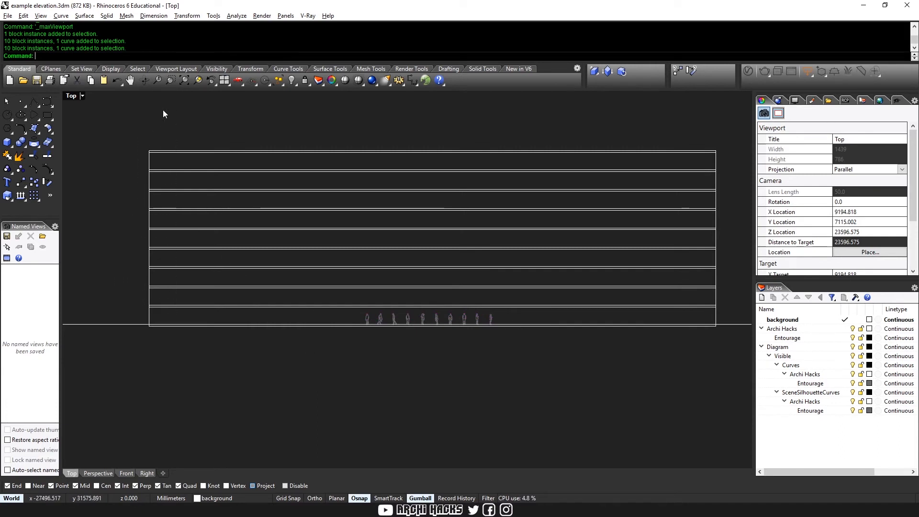
pyautogui.moveTo(580, 277); pyautogui.dragTo(580, 277)
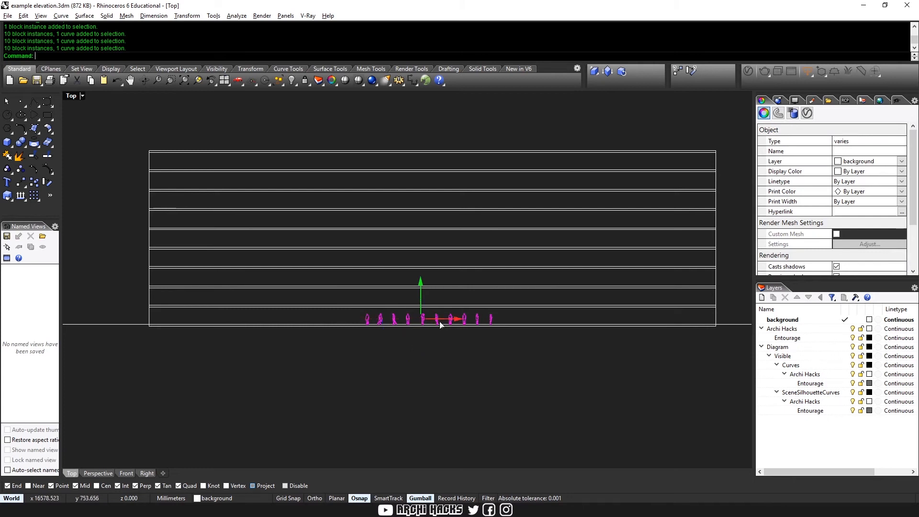
pyautogui.moveTo(453, 320); pyautogui.dragTo(223, 342)
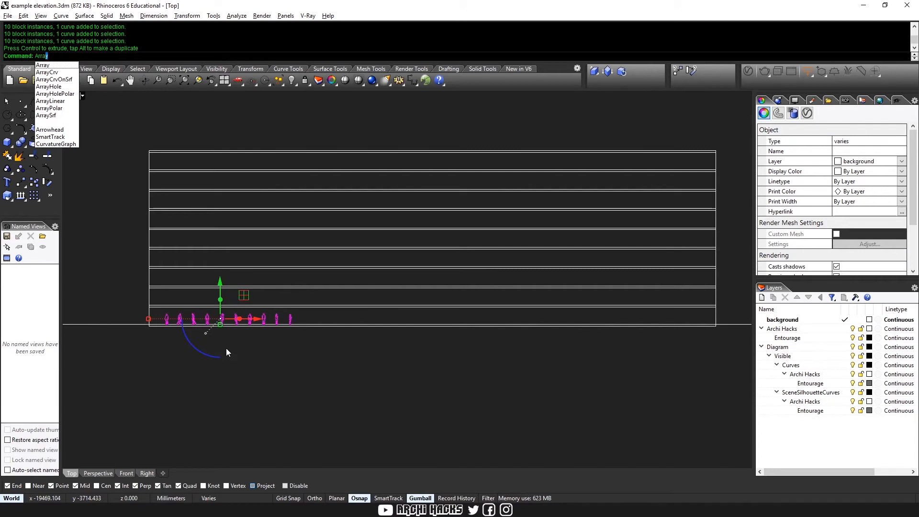
# Array the row of people with 4 copies in X and 6 in Y, spacing them one row length across and one floor upward
pyautogui.press('Return')
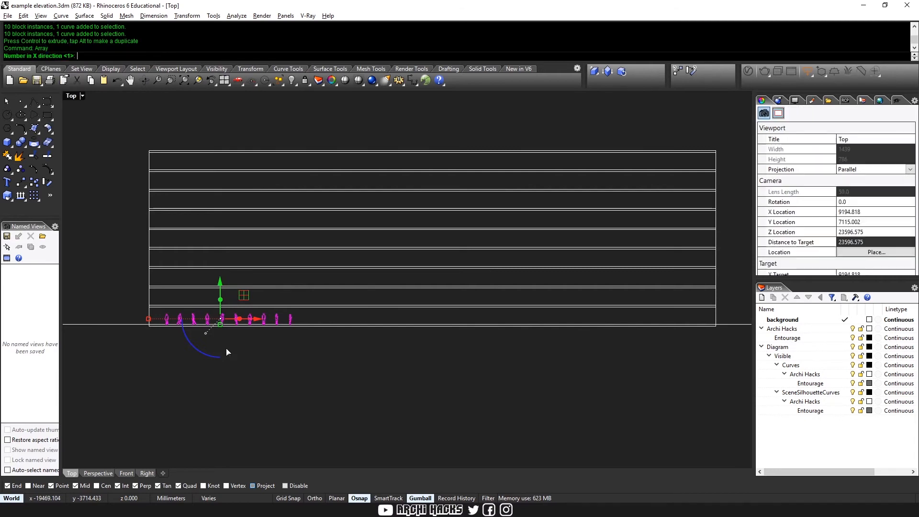
pyautogui.write('49>: ')
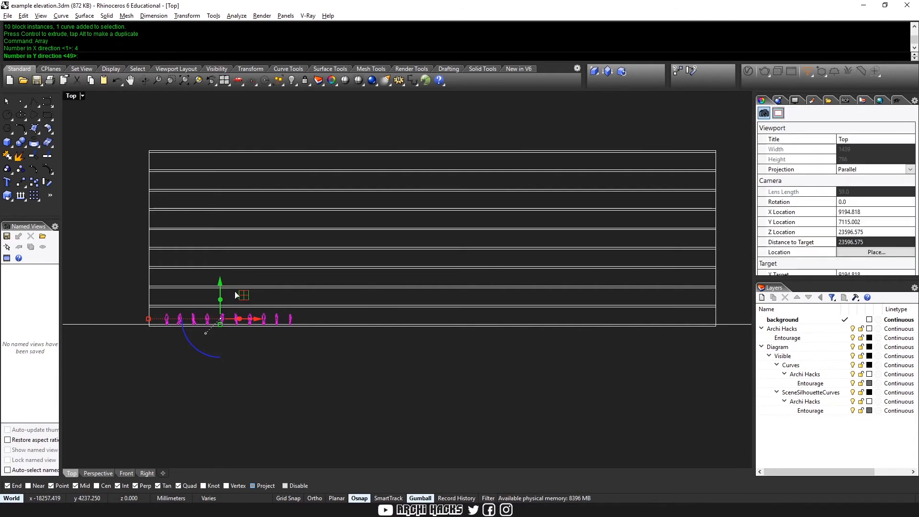
pyautogui.write('6')
pyautogui.press('Return')
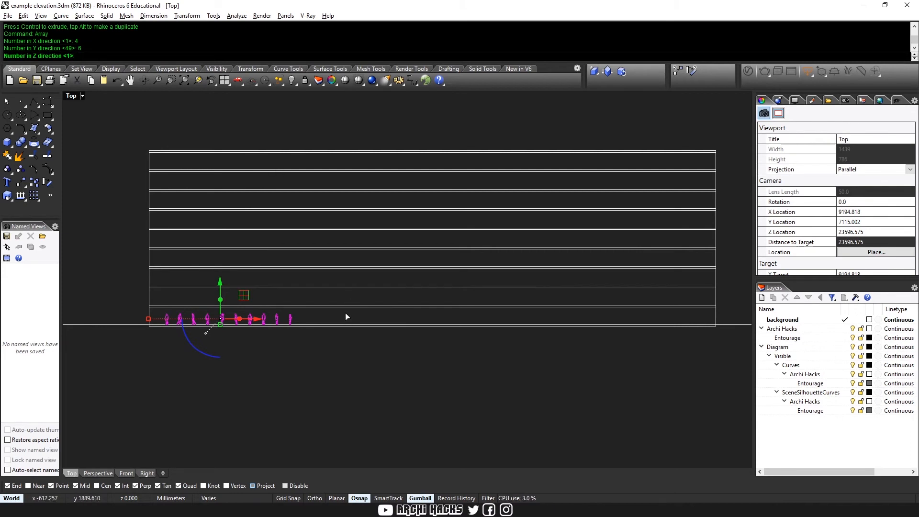
pyautogui.write('near')
pyautogui.press('Return')
pyautogui.click(308, 324)
pyautogui.write('near')
pyautogui.press('Return')
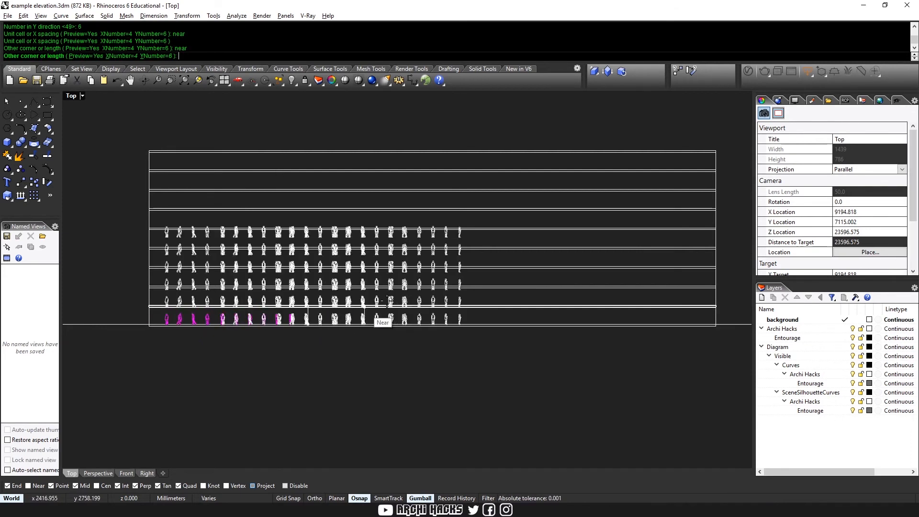
pyautogui.write('near')
pyautogui.press('Return')
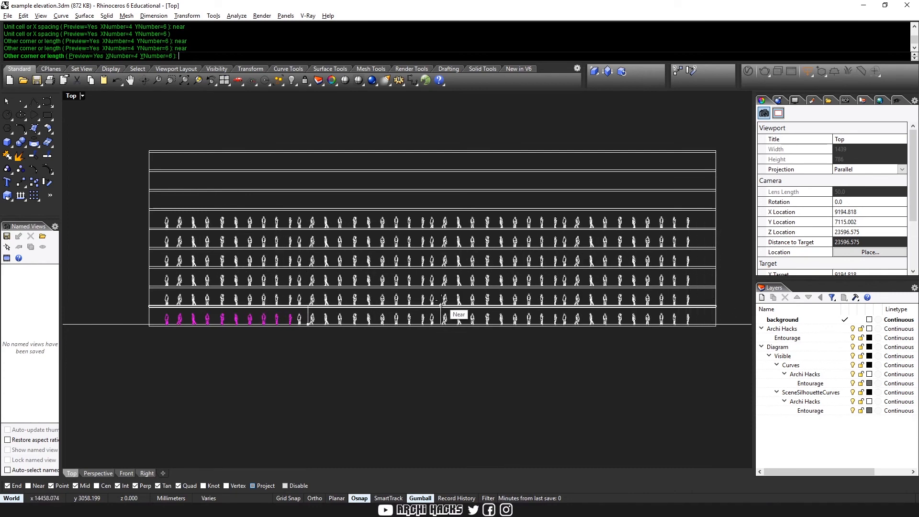
pyautogui.click(444, 307)
pyautogui.press('Return')
pyautogui.press('Escape')
# Copy the upper rows of people upward to fill the elevation's remaining empty floors
pyautogui.moveTo(303, 213); pyautogui.dragTo(739, 214)
pyautogui.write('c')
pyautogui.press('Return')
pyautogui.click(716, 229)
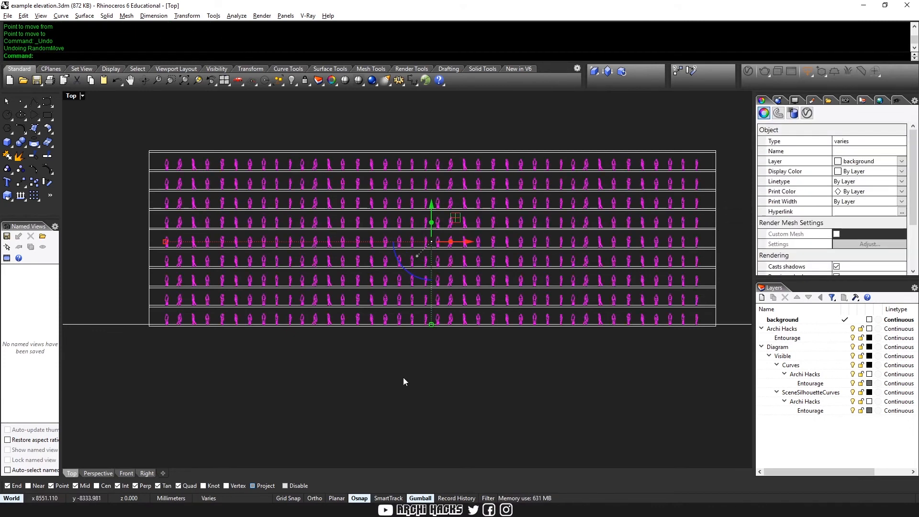
# Apply RandomMove to all the people, picking two Near-snapped points along a floor line for a horizontal offset
pyautogui.press('Return')
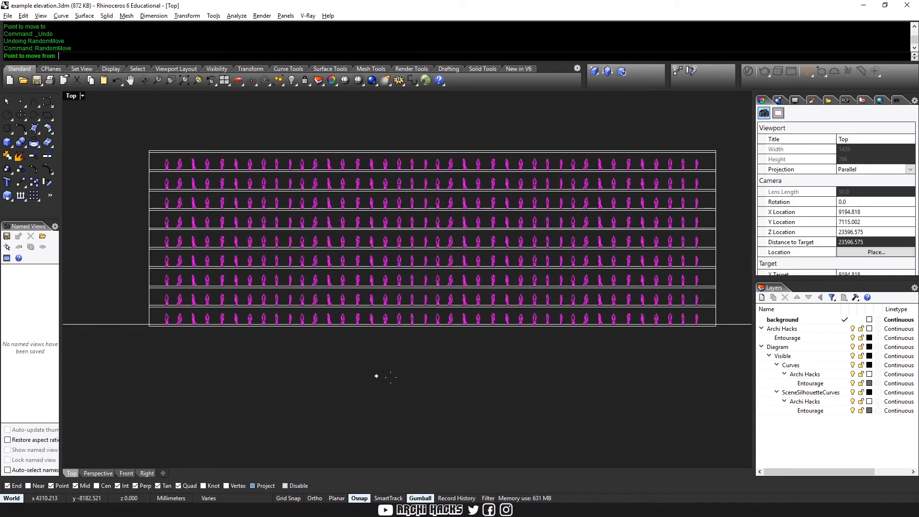
pyautogui.write('near')
pyautogui.press('Return')
pyautogui.write('near')
pyautogui.press('Return')
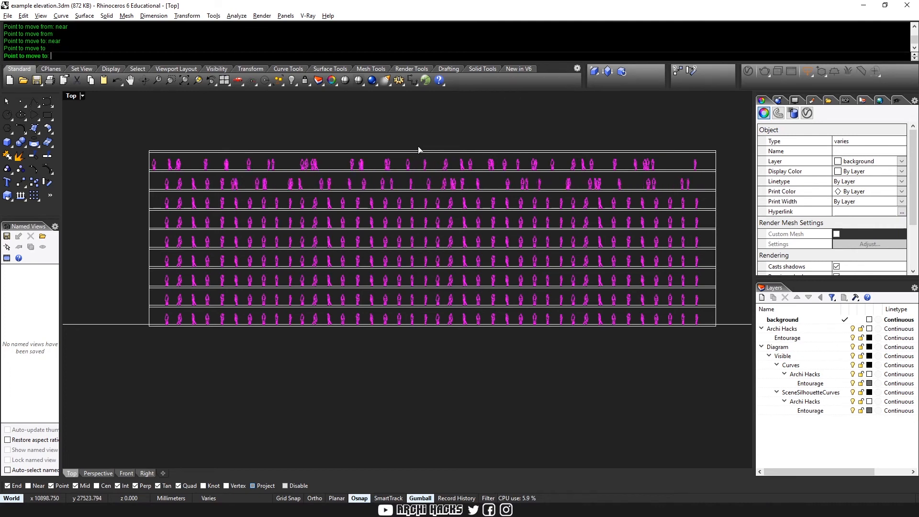
pyautogui.click(418, 150)
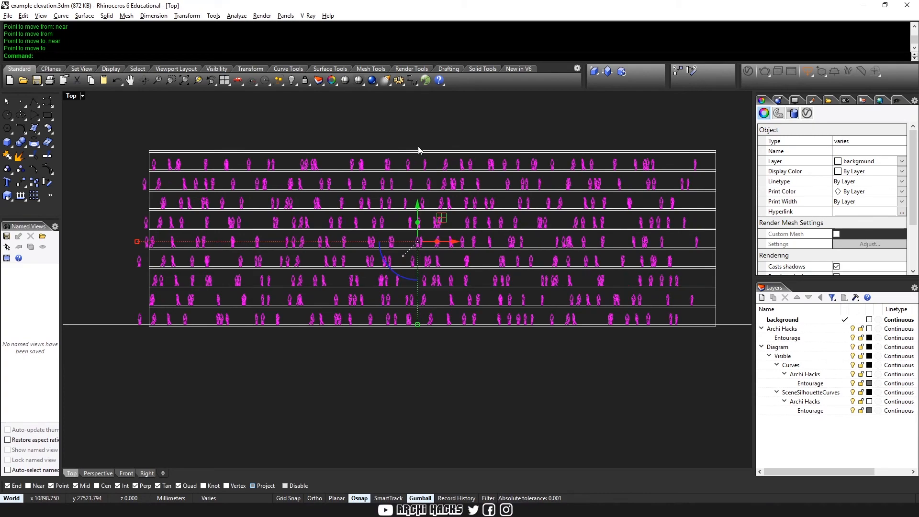
pyautogui.scroll(5, 322, 236)
pyautogui.scroll(-8, 427, 288)
# Repeat RandomMove on the selected people with a longer horizontal distance picked along the elevation's base line
pyautogui.rightClick(370, 342)
pyautogui.write('near')
pyautogui.press('Return')
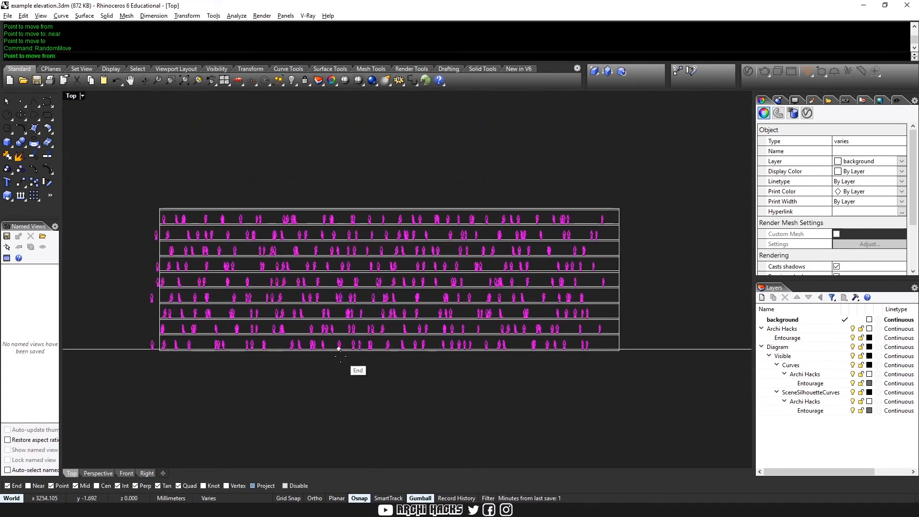
pyautogui.click(353, 352)
pyautogui.write('near')
pyautogui.press('Return')
pyautogui.click(424, 355)
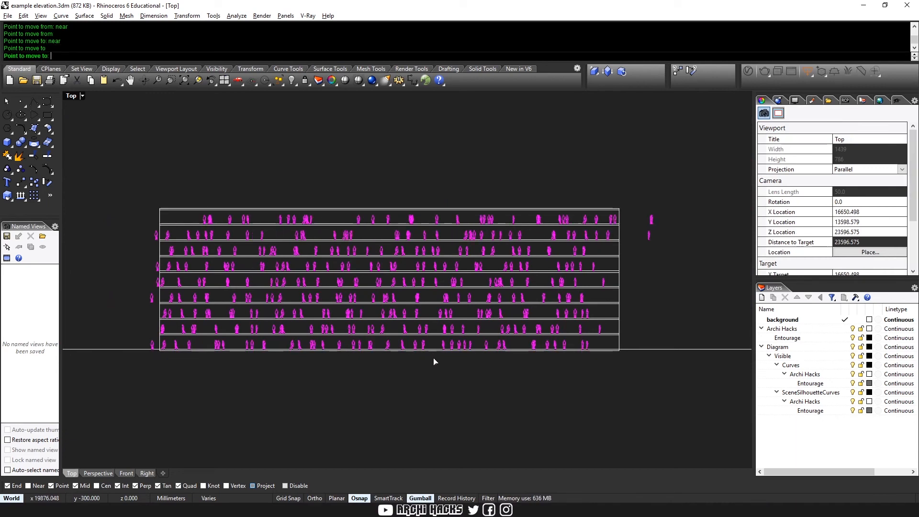
pyautogui.click(435, 361)
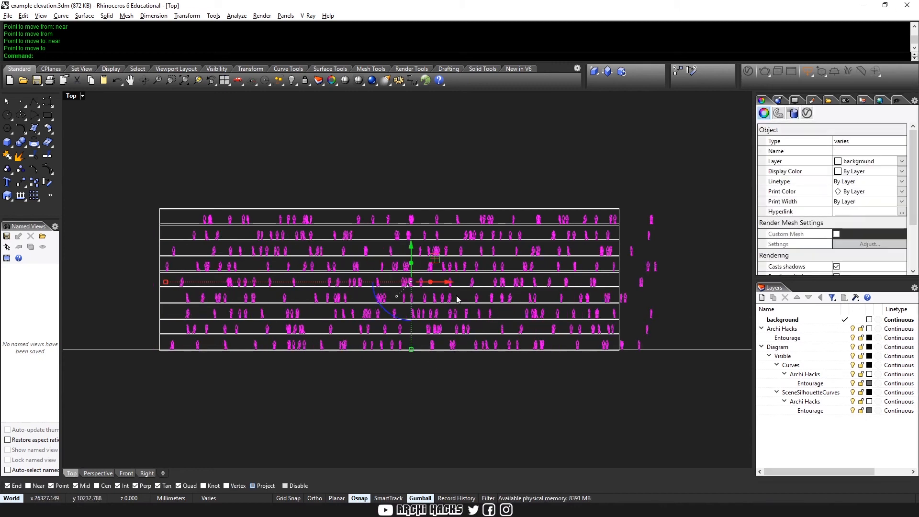
# Shift all the people slightly left and delete those beyond the elevation's left edge
pyautogui.moveTo(448, 283); pyautogui.dragTo(430, 283)
pyautogui.moveTo(158, 329); pyautogui.dragTo(157, 359)
pyautogui.write('d')
pyautogui.press('space')
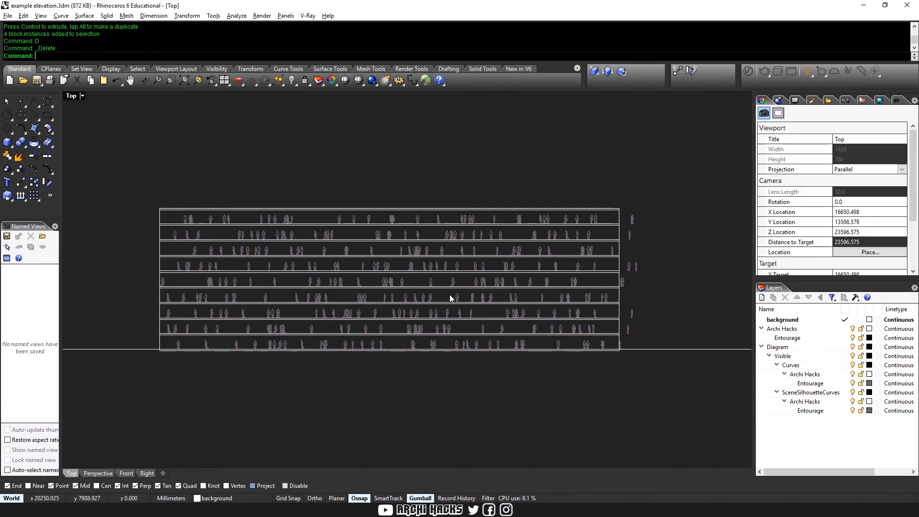
# Delete the people that lie beyond or overlap the elevation's right edge
pyautogui.moveTo(624, 343); pyautogui.dragTo(624, 344)
pyautogui.write('d')
pyautogui.press('space')
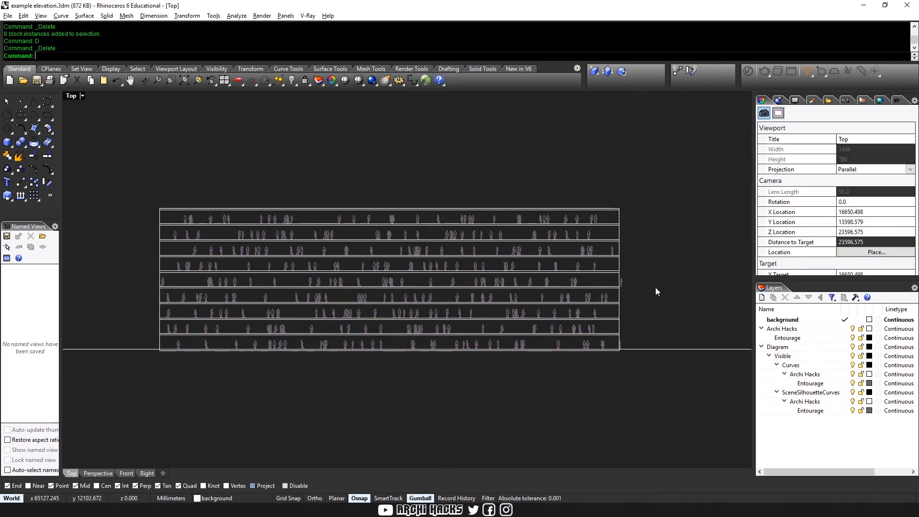
pyautogui.scroll(3, 638, 292)
pyautogui.write('d')
pyautogui.scroll(4, 588, 425)
pyautogui.moveTo(577, 427); pyautogui.dragTo(648, 351)
pyautogui.write('d')
pyautogui.press('space')
# Examine the randomly spaced people on the elevation's floors up close and as a whole
pyautogui.scroll(-8, 597, 339)
pyautogui.moveTo(378, 302); pyautogui.dragTo(473, 323, button='right')
pyautogui.scroll(10, 455, 323)
pyautogui.moveTo(396, 294); pyautogui.dragTo(290, 318, button='right')
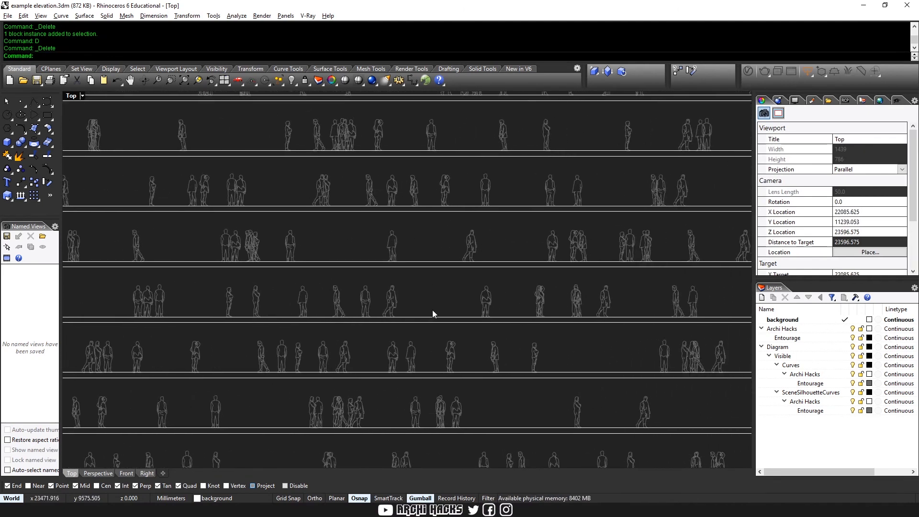
pyautogui.scroll(-5, 510, 318)
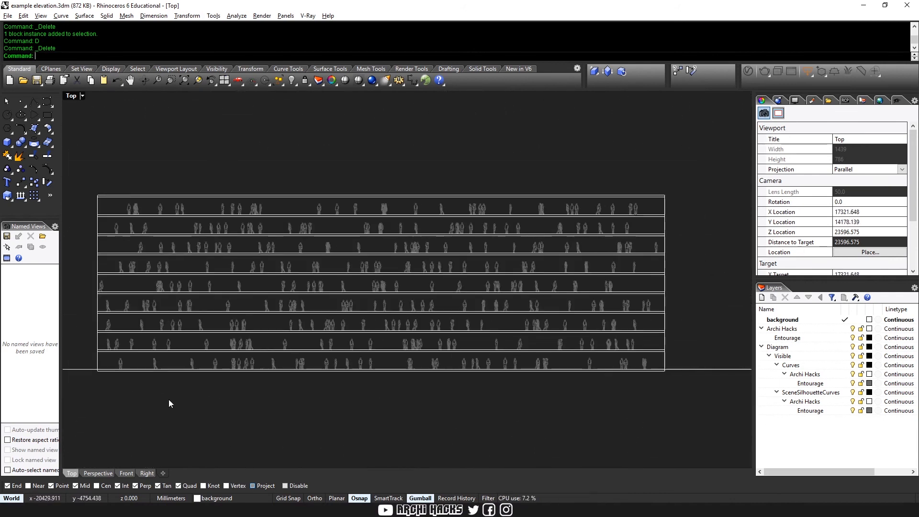
pyautogui.moveTo(230, 405); pyautogui.dragTo(262, 400, button='right')
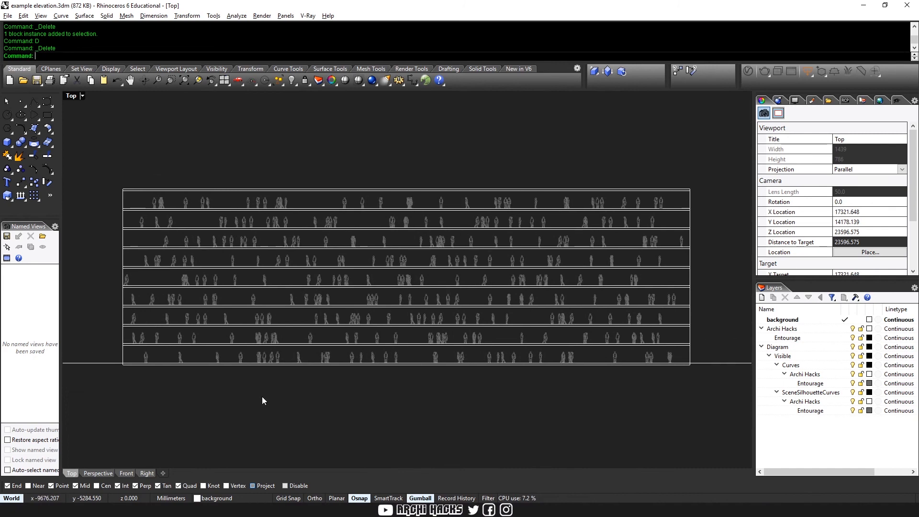